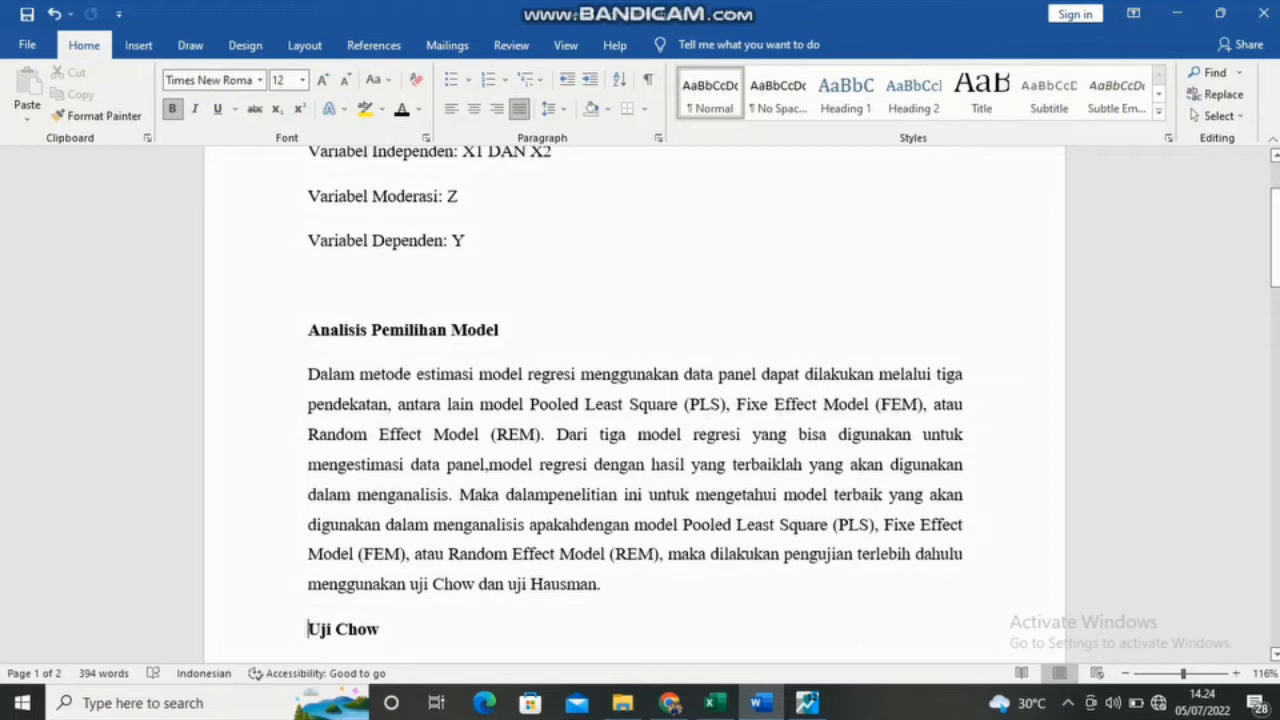
- Import Sheet1 of the Excel data as a new dated panel workfile identified by kode and tahun, linked to the external source
scroll(640, 400, "down", 3)
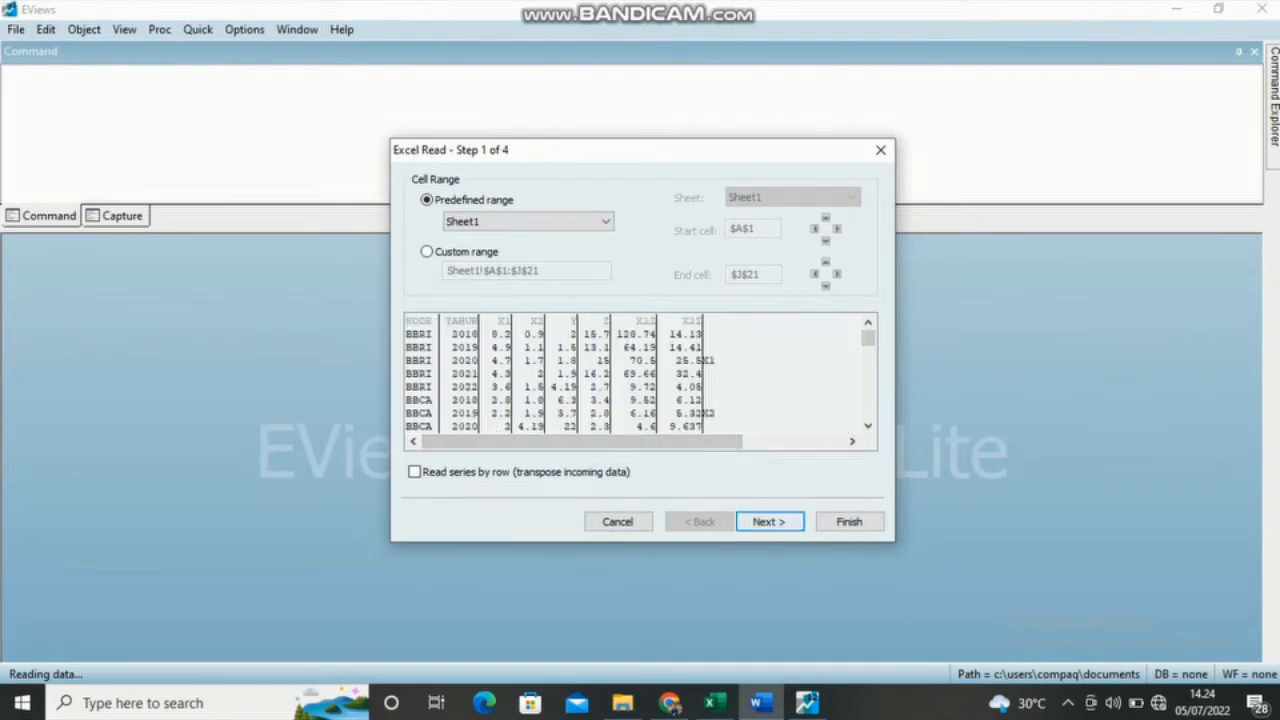
key("Return")
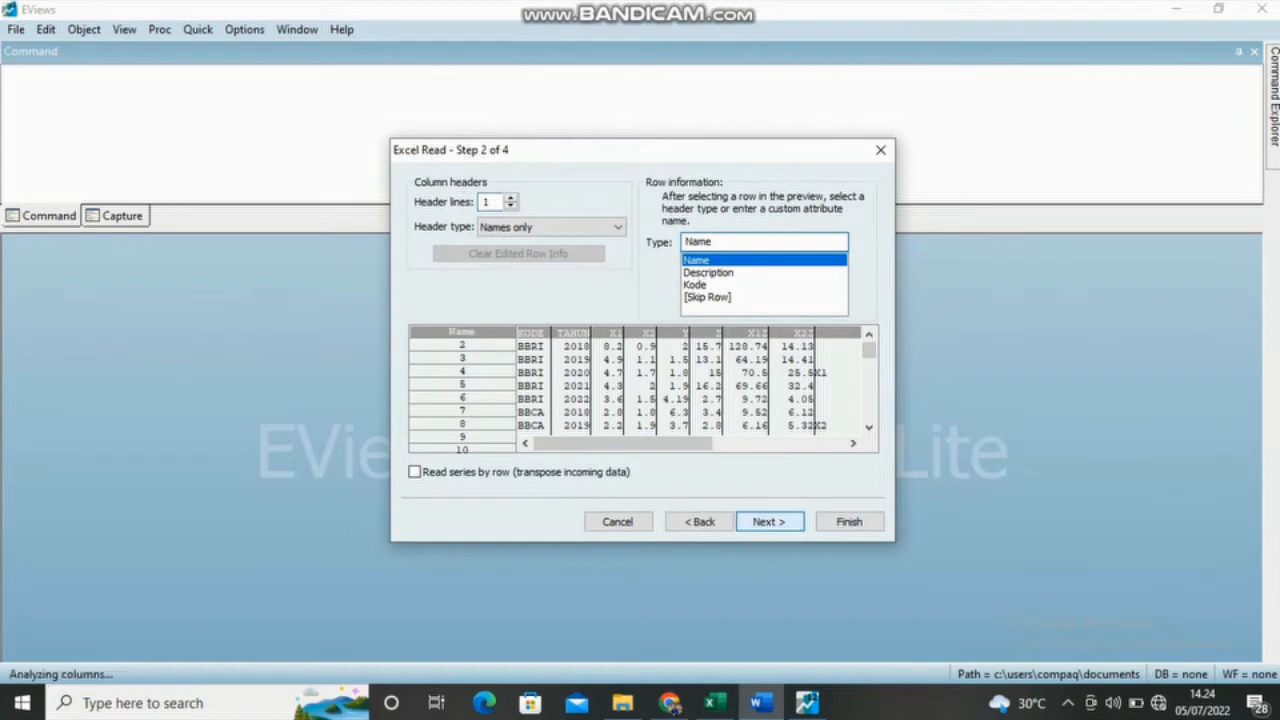
key("Return")
key("Return")
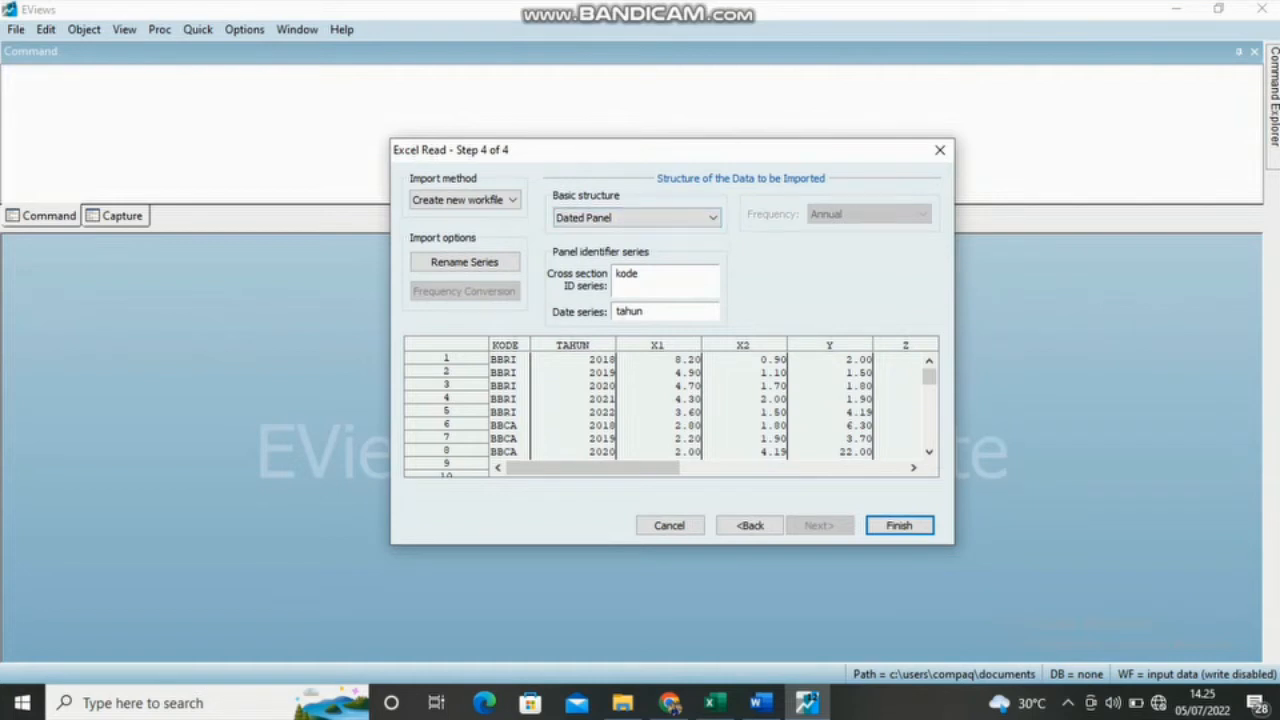
left_click_drag(592, 468, 720, 468)
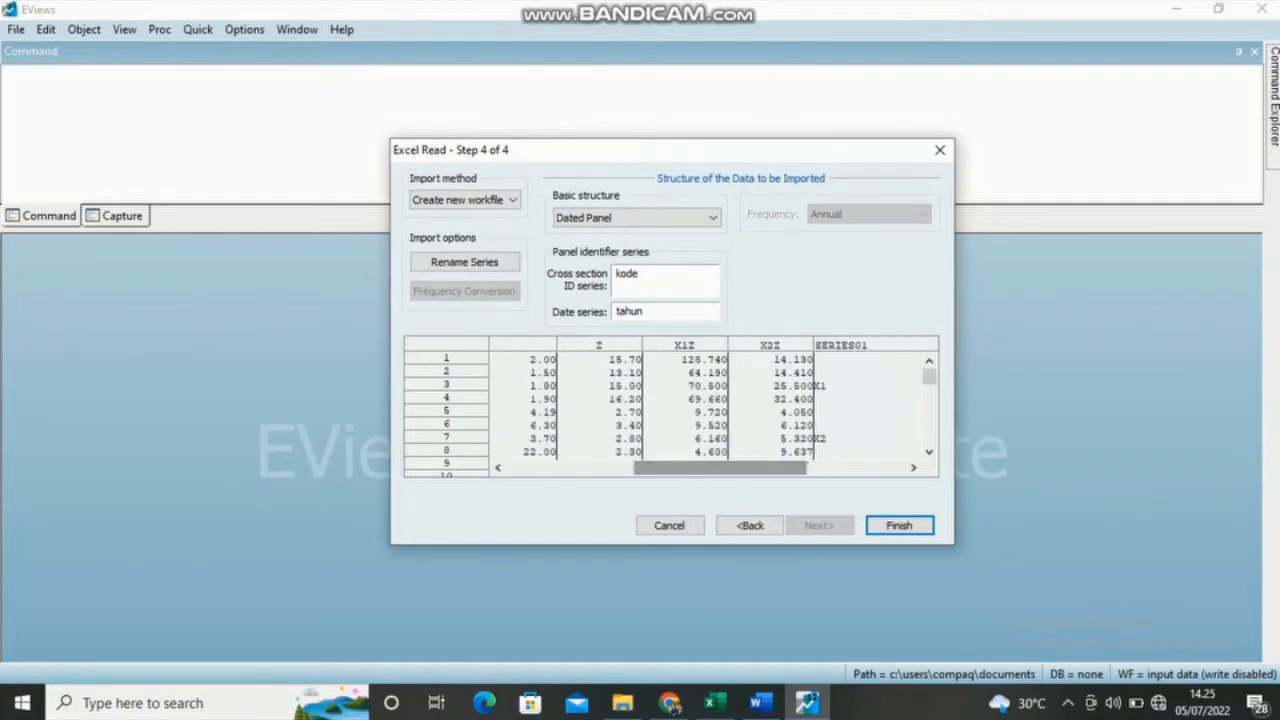
left_click(899, 525)
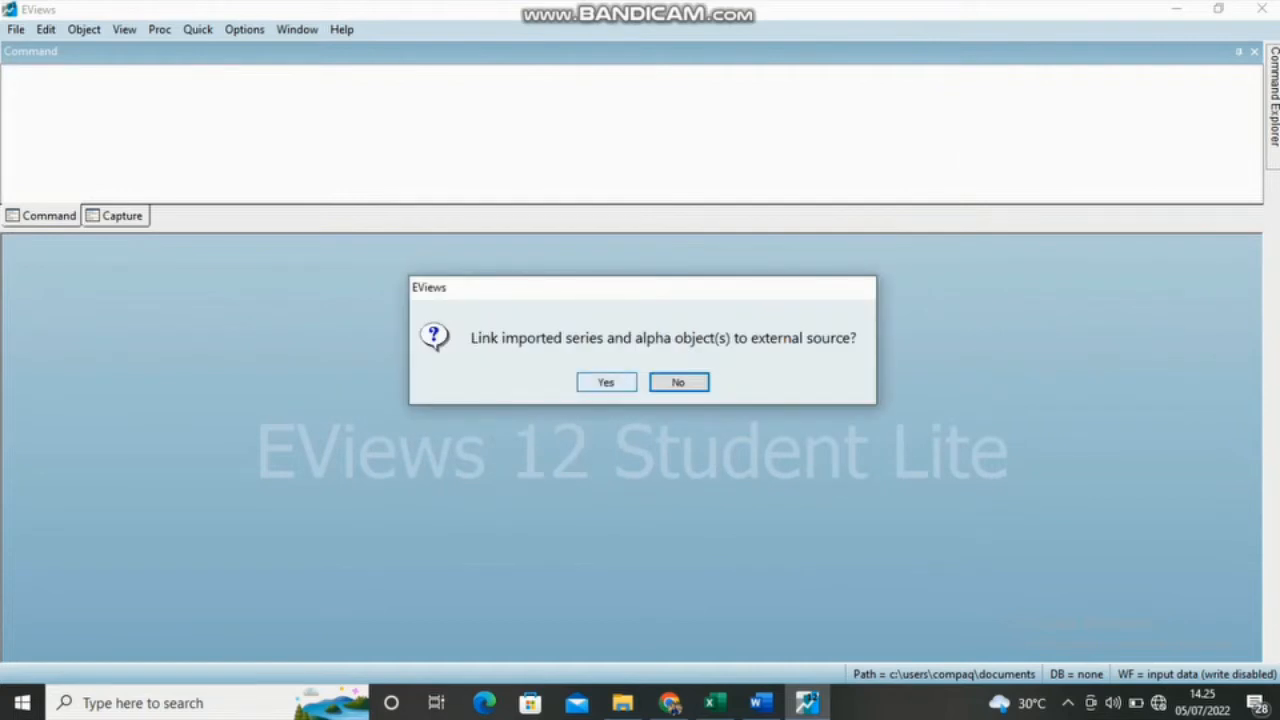
left_click(606, 382)
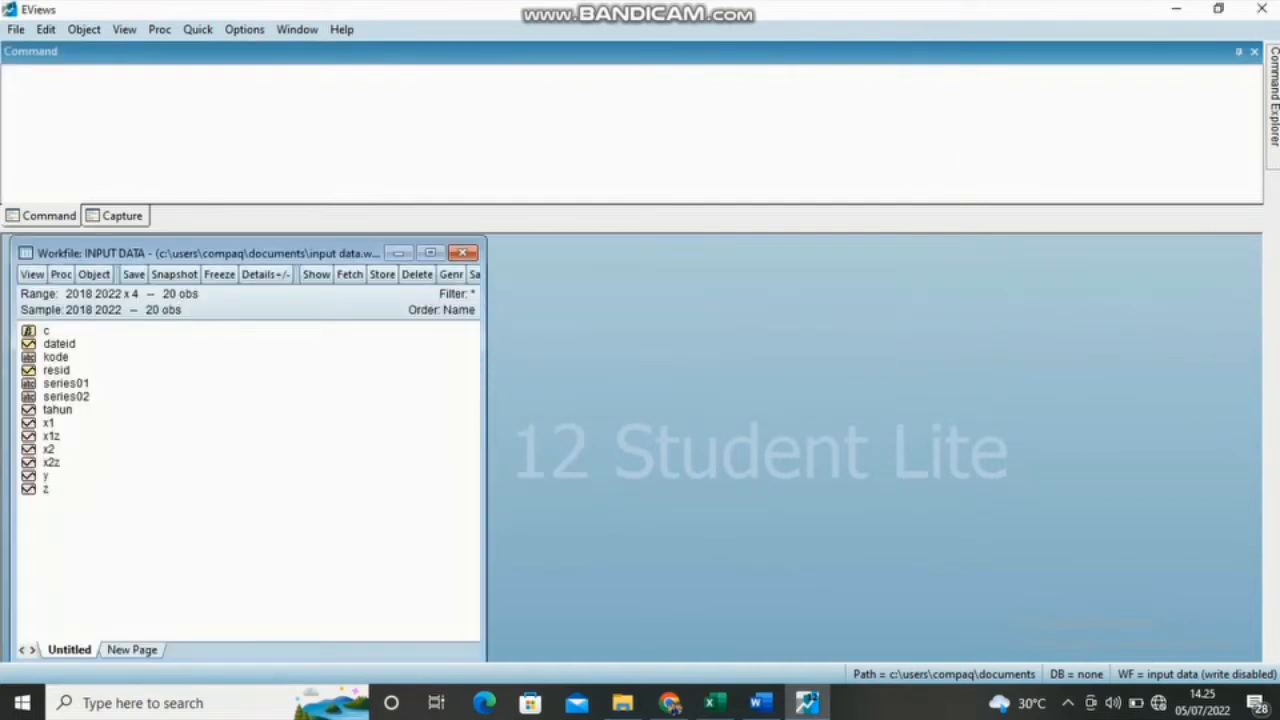
- Open the series x1z, x2, x2z, y and z together as an equation
left_click(46, 489)
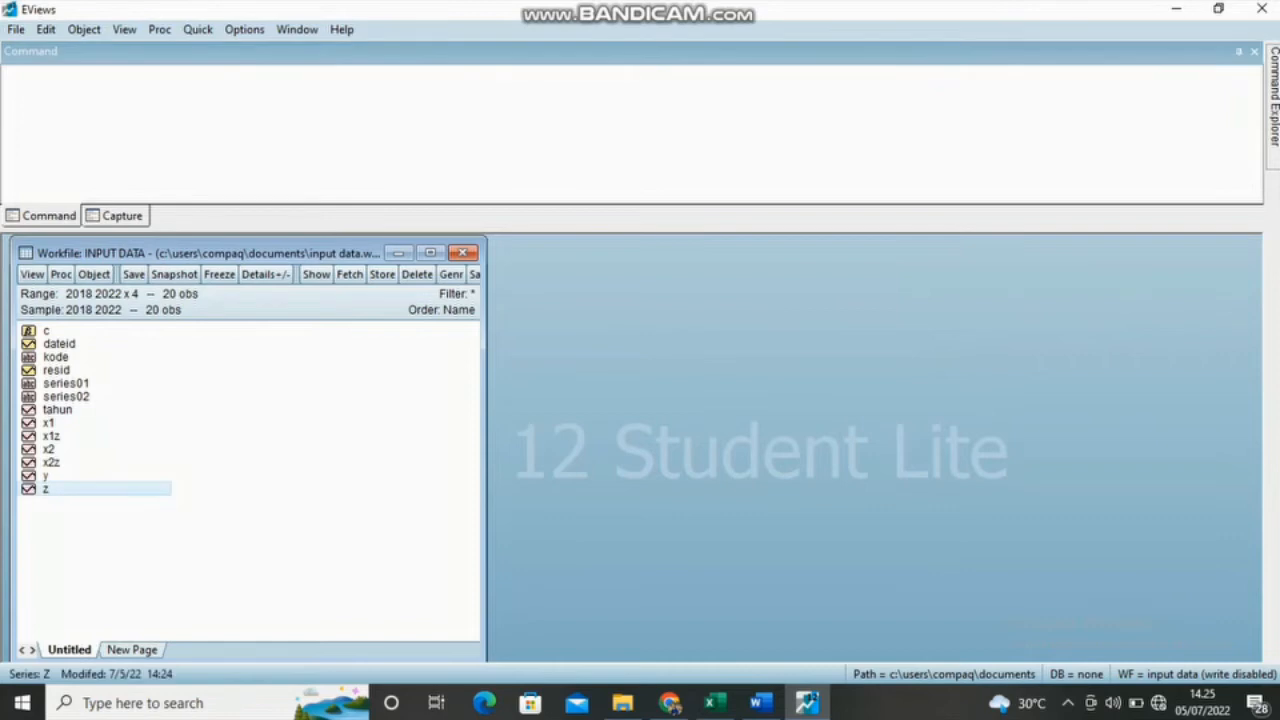
left_click(757, 703)
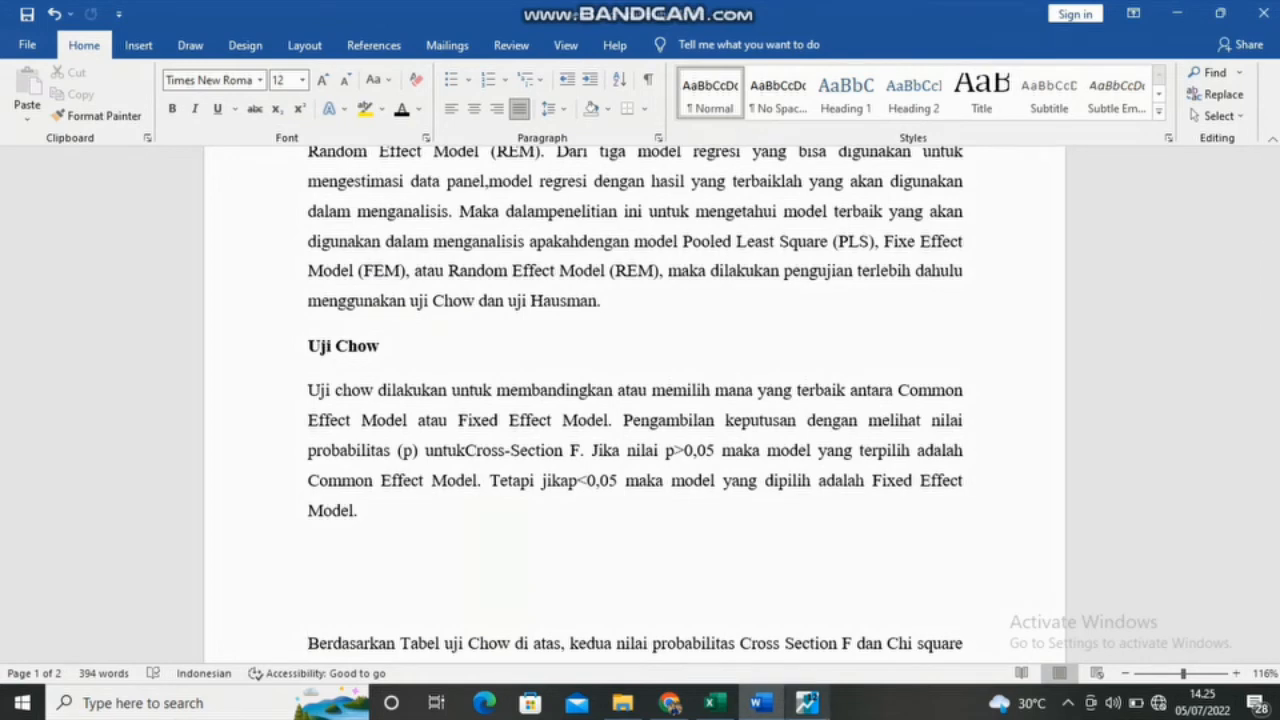
left_click(806, 703)
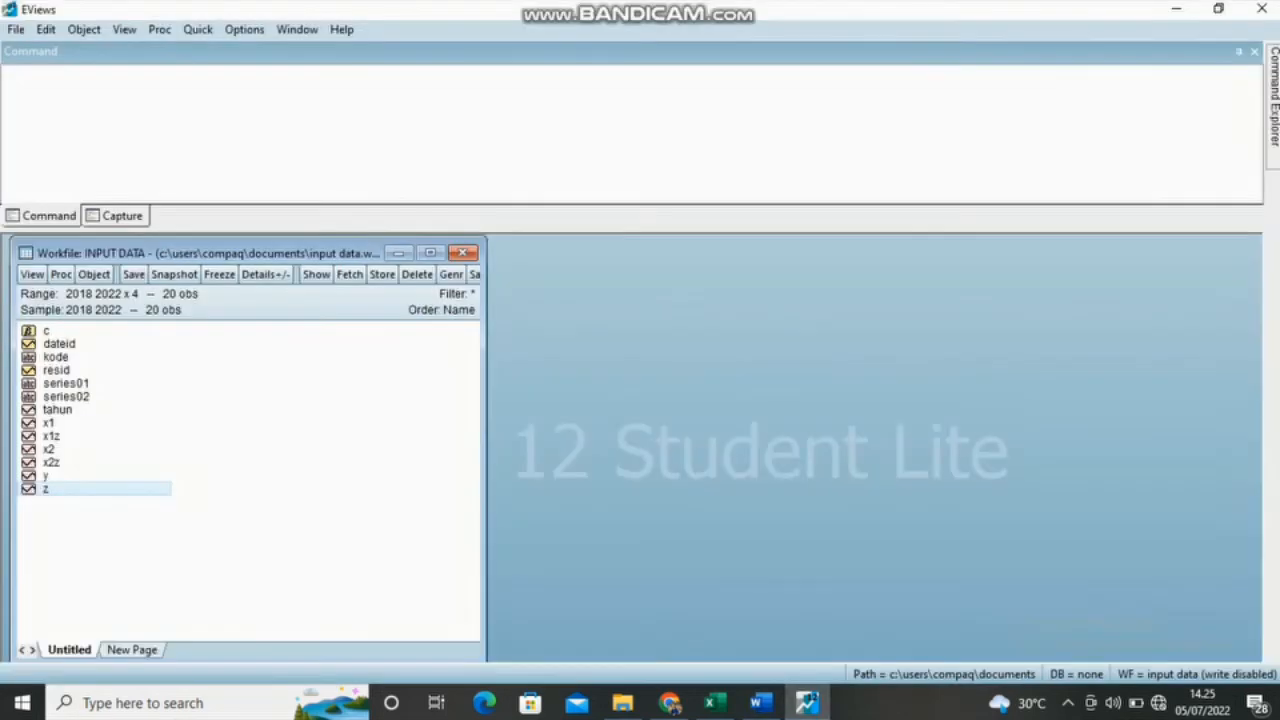
left_click_drag(46, 489, 50, 437)
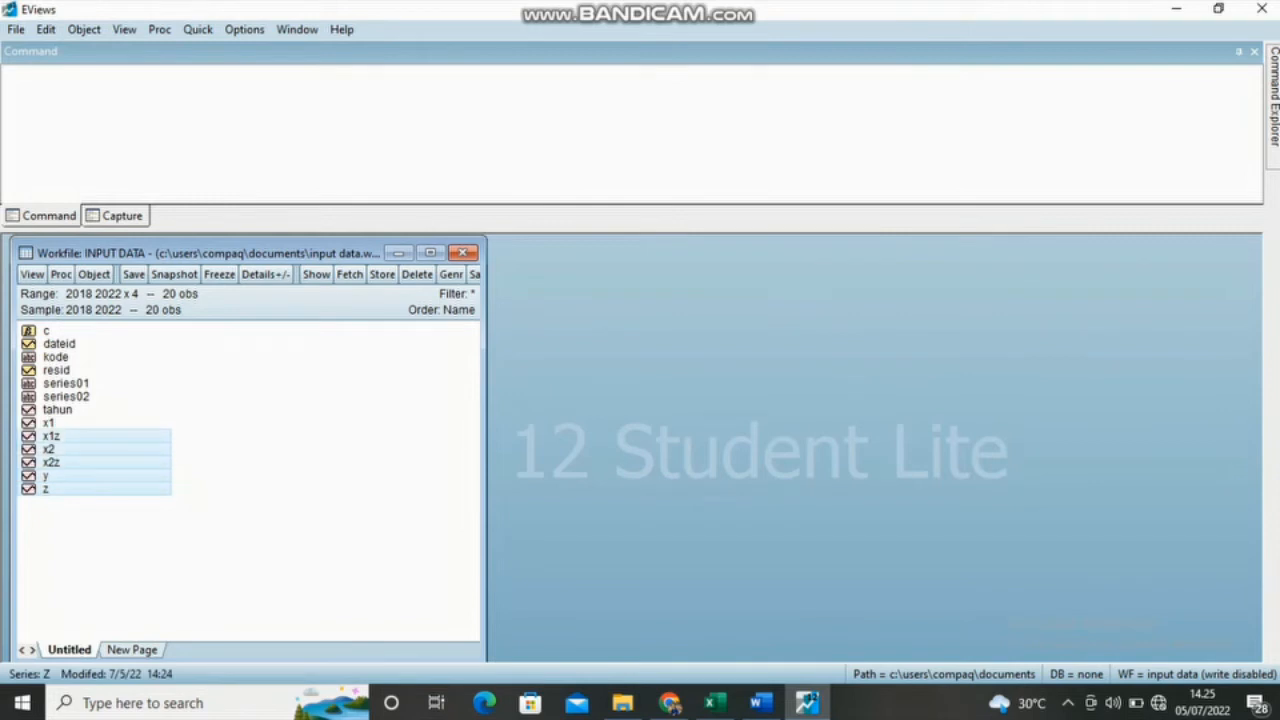
right_click(153, 482)
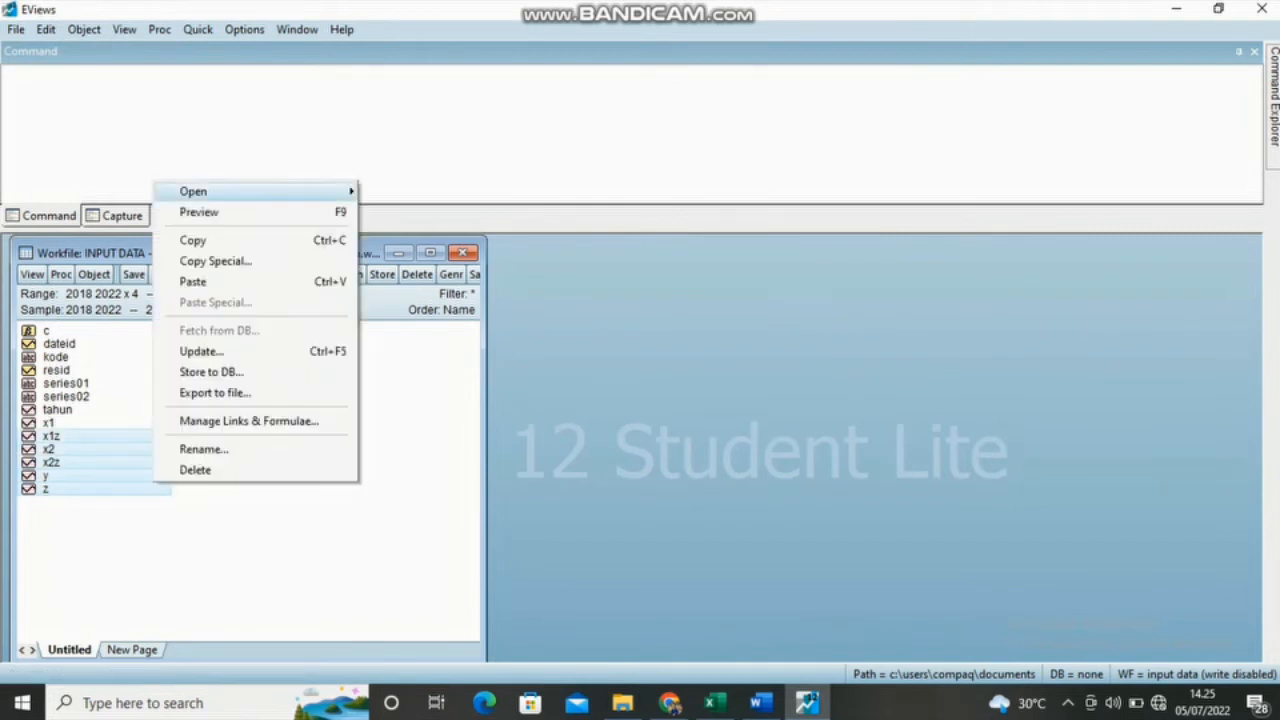
mouse_move(200, 191)
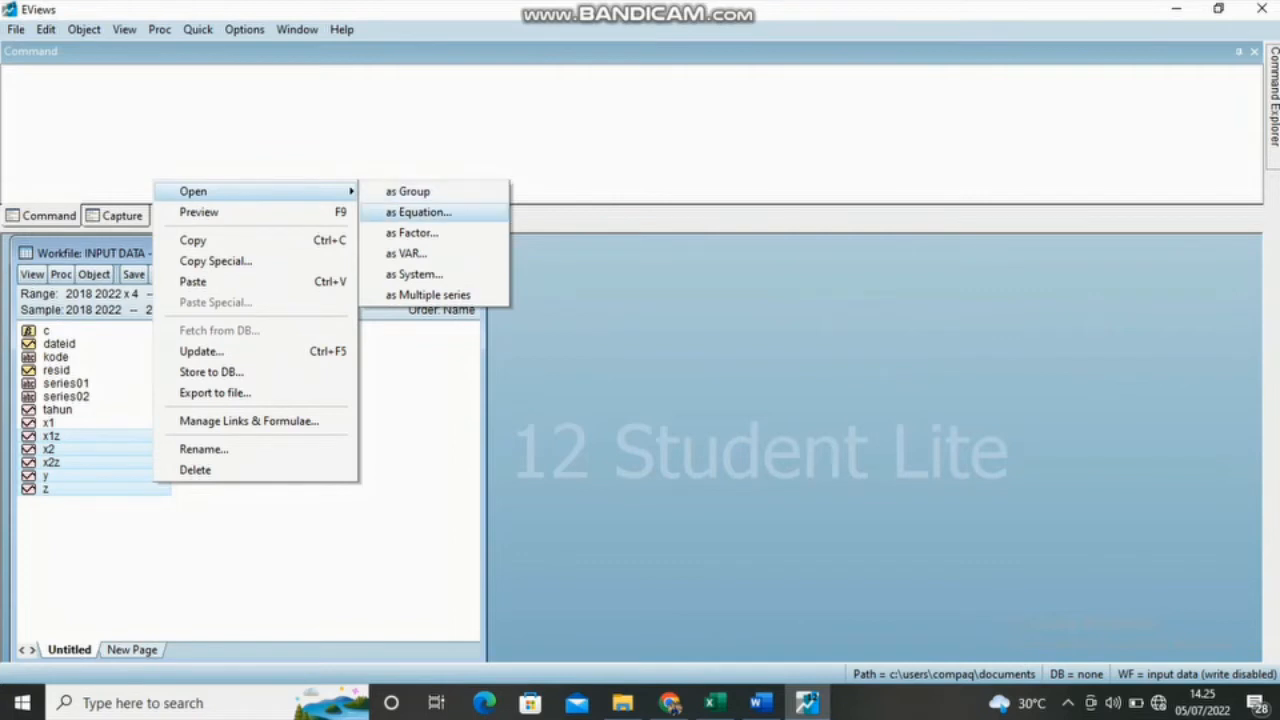
left_click(418, 212)
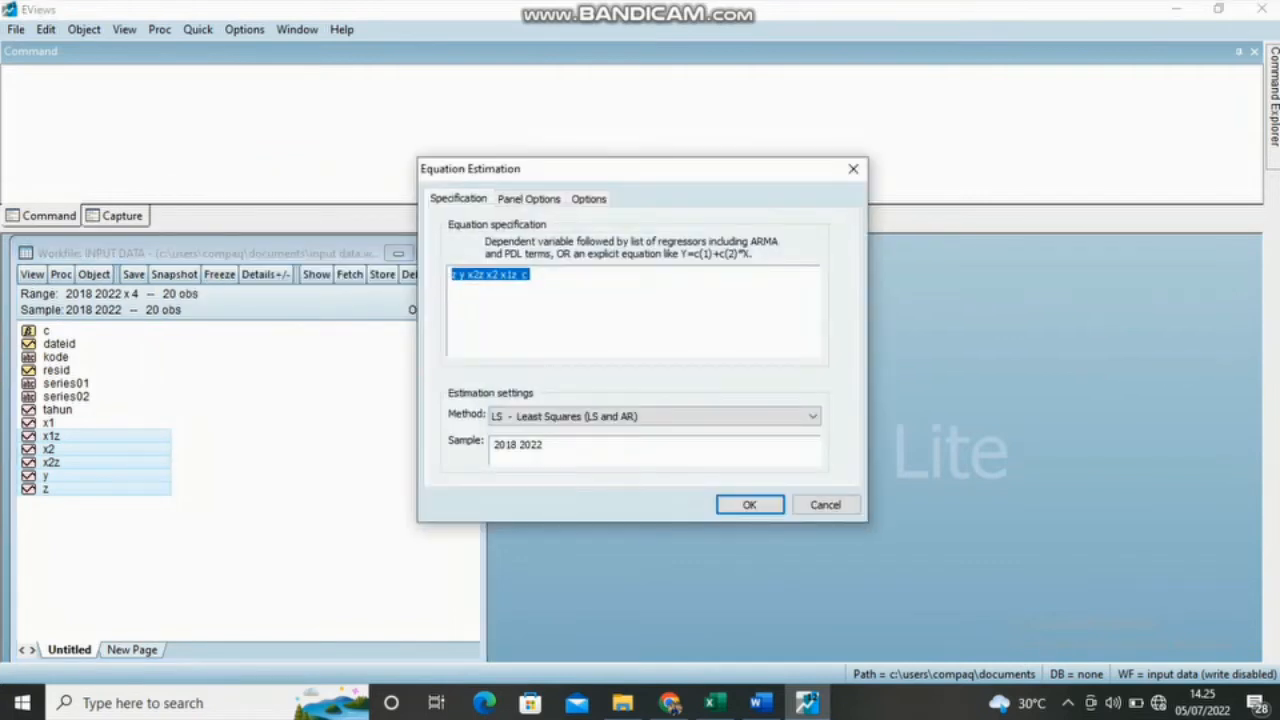
- Replace the equation specification with "c y x1 x2 z" and estimate it by least squares for the 2018 2022 sample
left_click(522, 274)
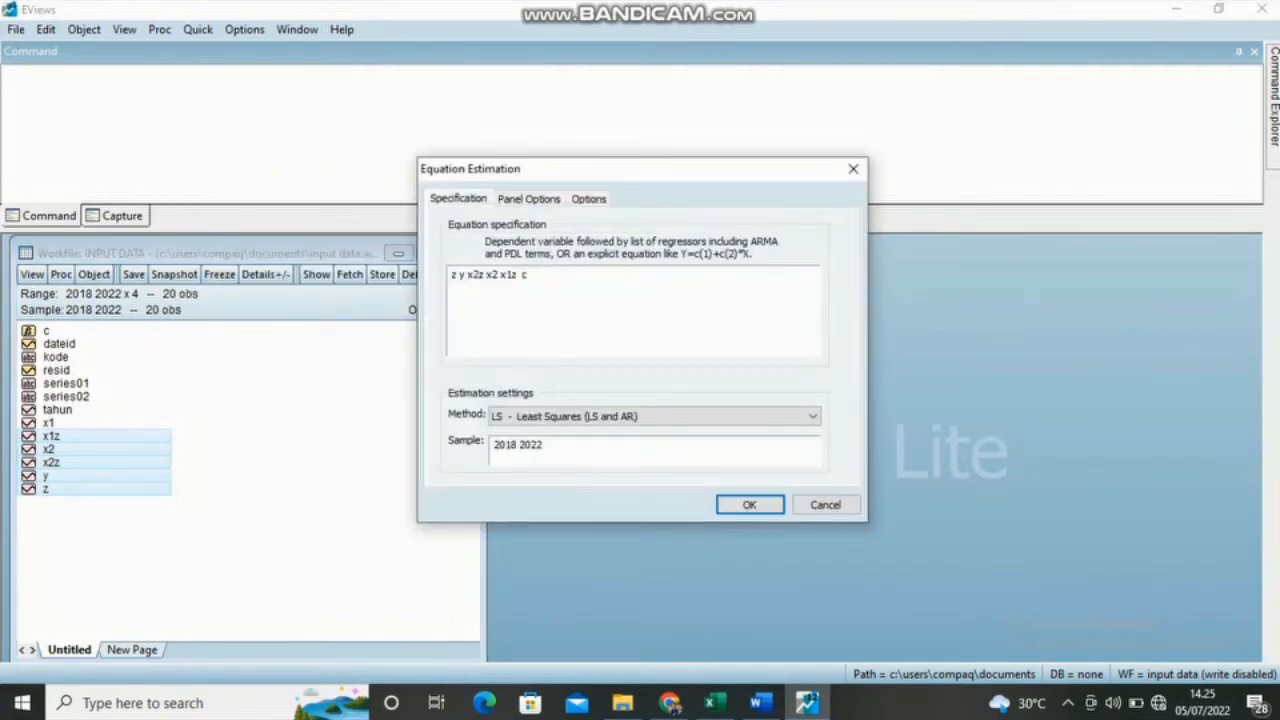
key("BackSpace")
key("BackSpace")
key("BackSpace")
key("BackSpace")
key("BackSpace")
key("BackSpace")
key("BackSpace")
key("BackSpace")
key("BackSpace")
key("BackSpace")
key("BackSpace")
key("BackSpace")
key("BackSpace")
key("BackSpace")
key("BackSpace")
key("Right")
type("y x1 x2 z")
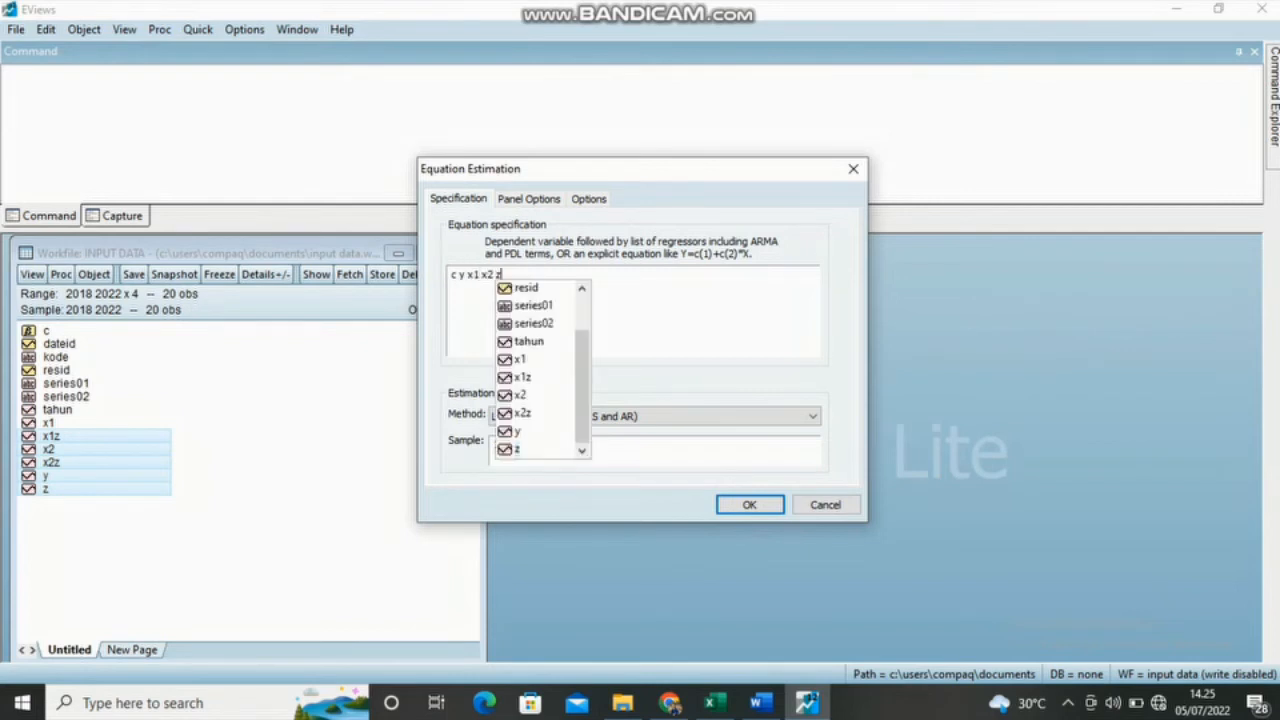
key("Return")
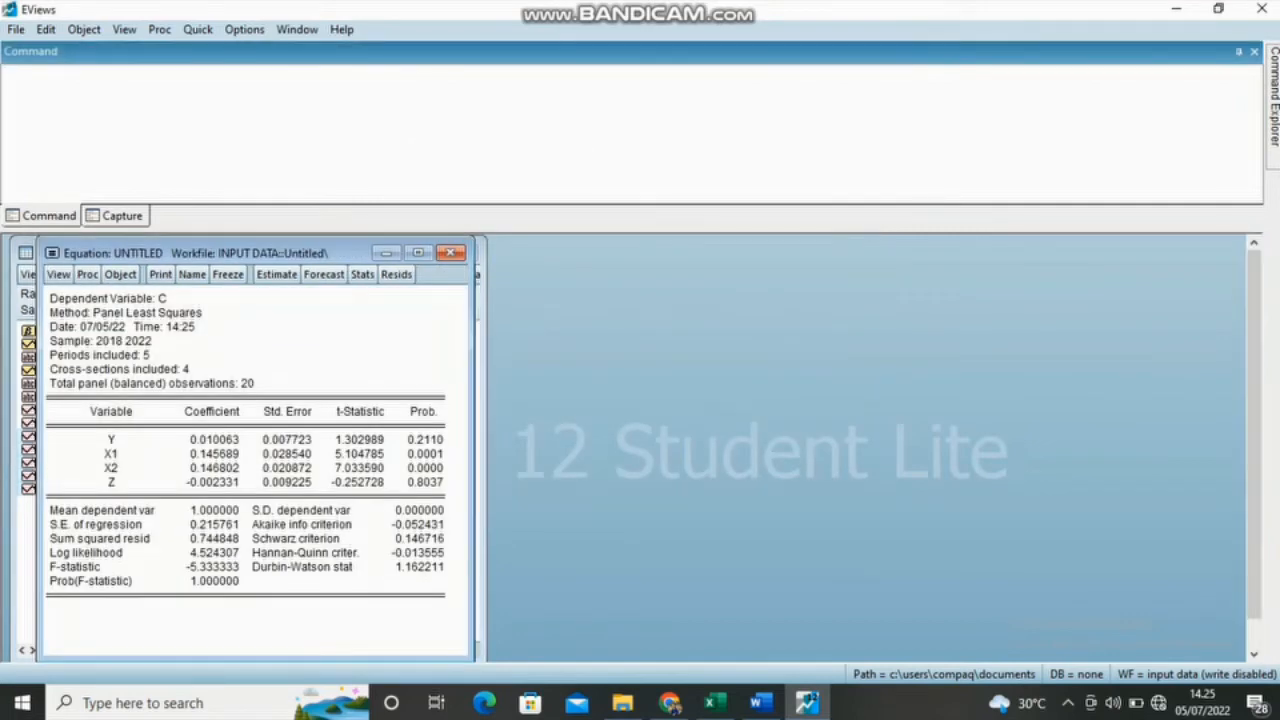
- Freeze the estimation output as a table, title it CEM, and minimize the table window
left_click(228, 274)
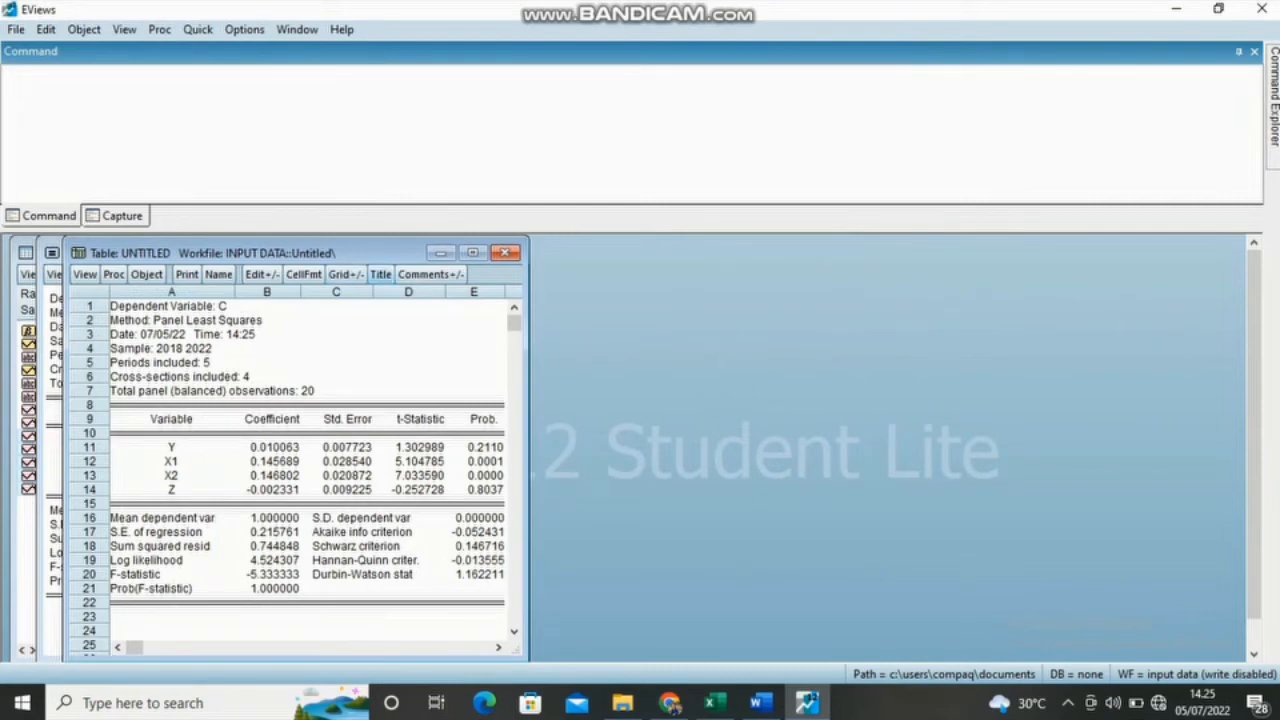
left_click(380, 274)
type("CEM")
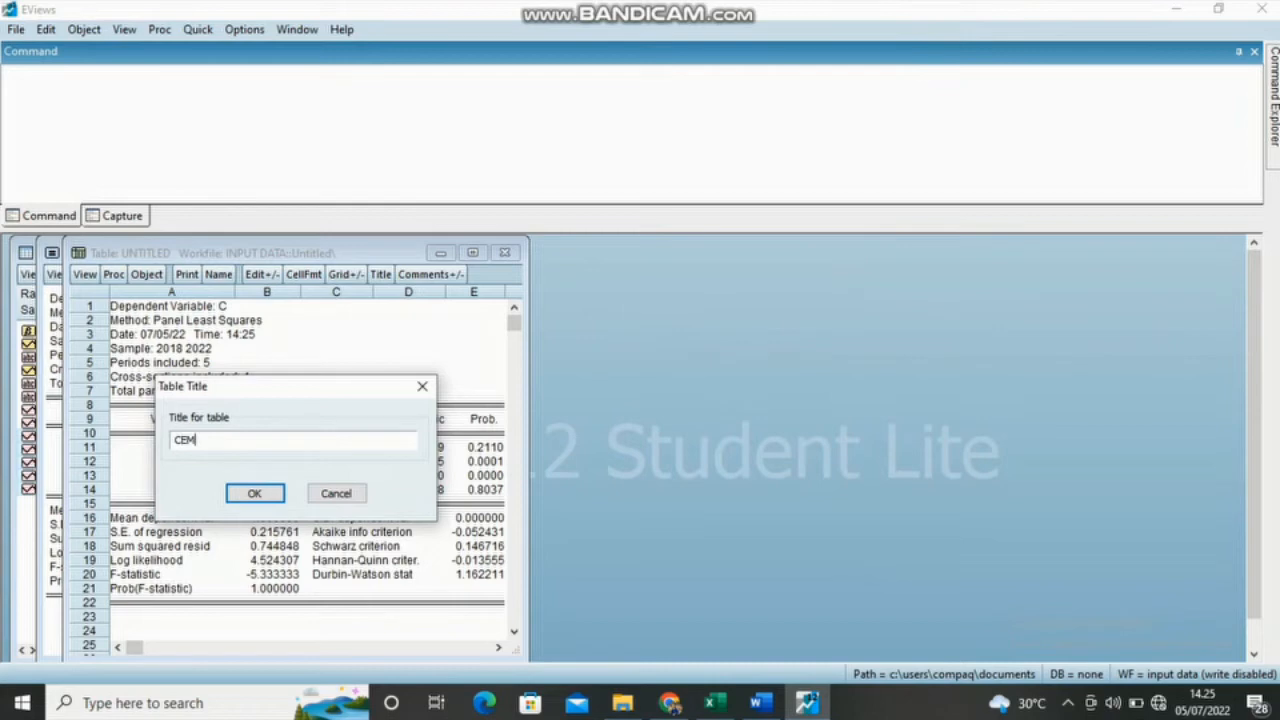
key("Return")
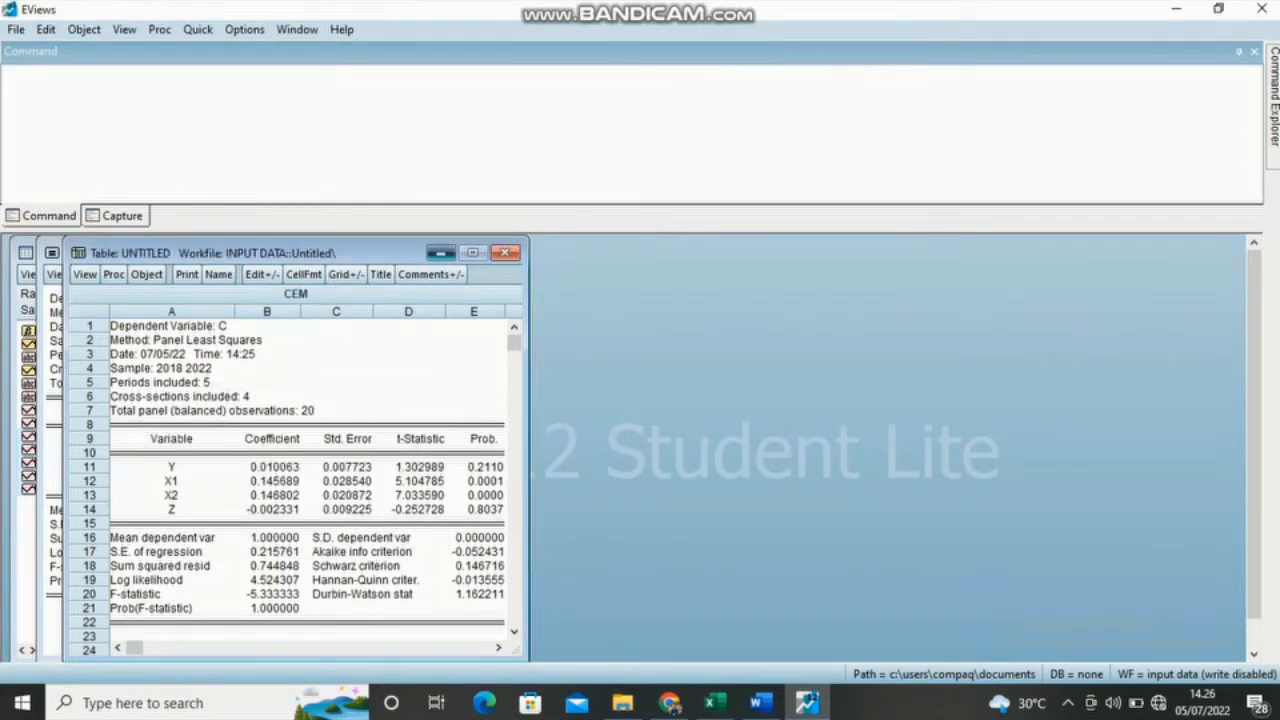
left_click(440, 253)
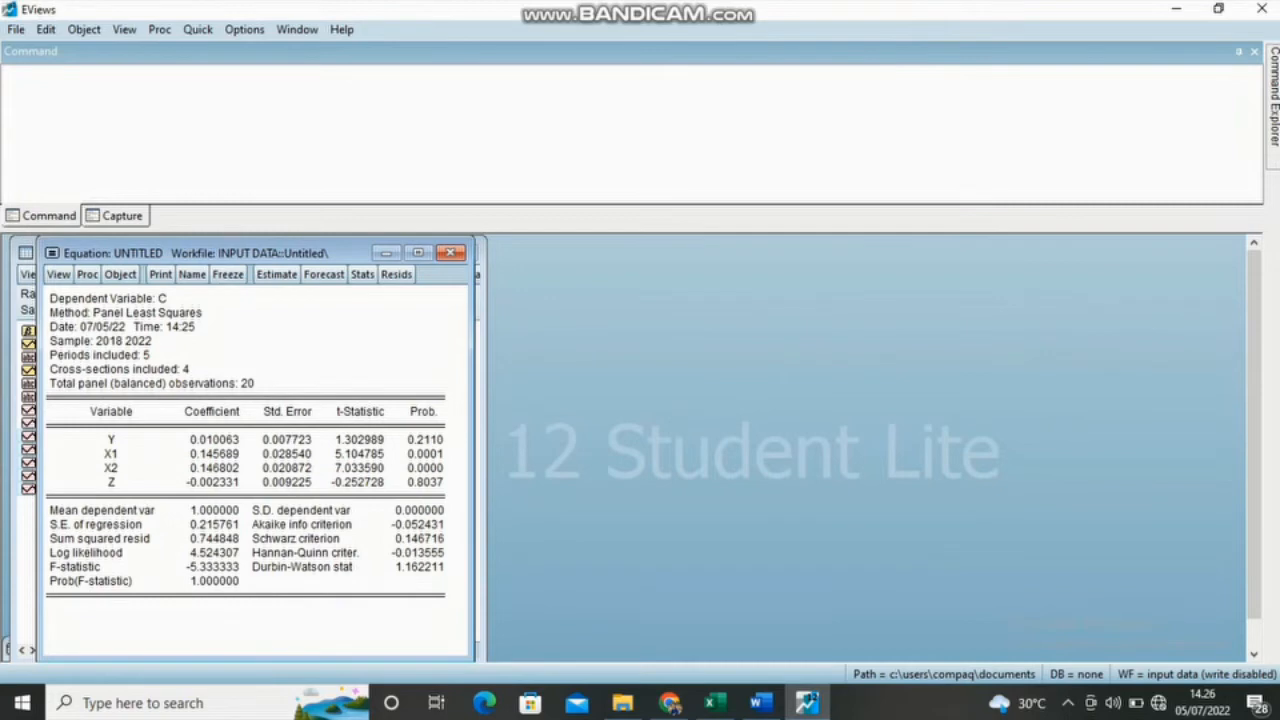
left_click(58, 274)
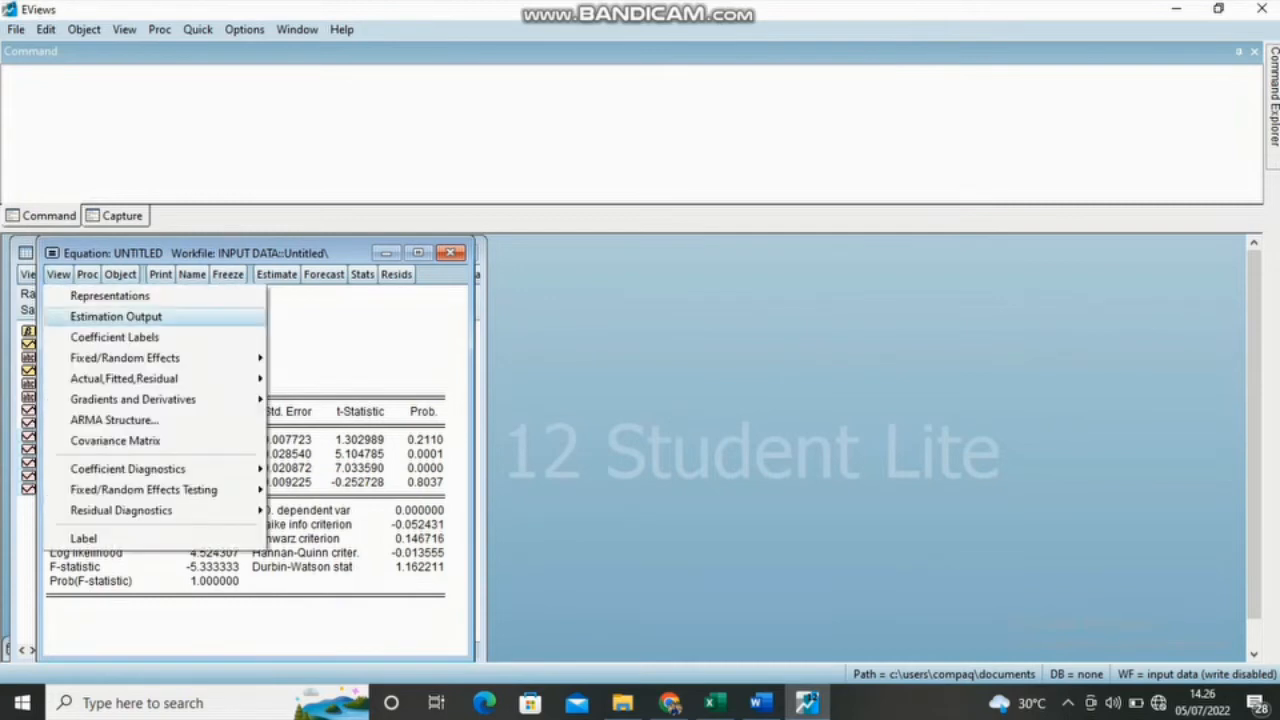
mouse_move(150, 489)
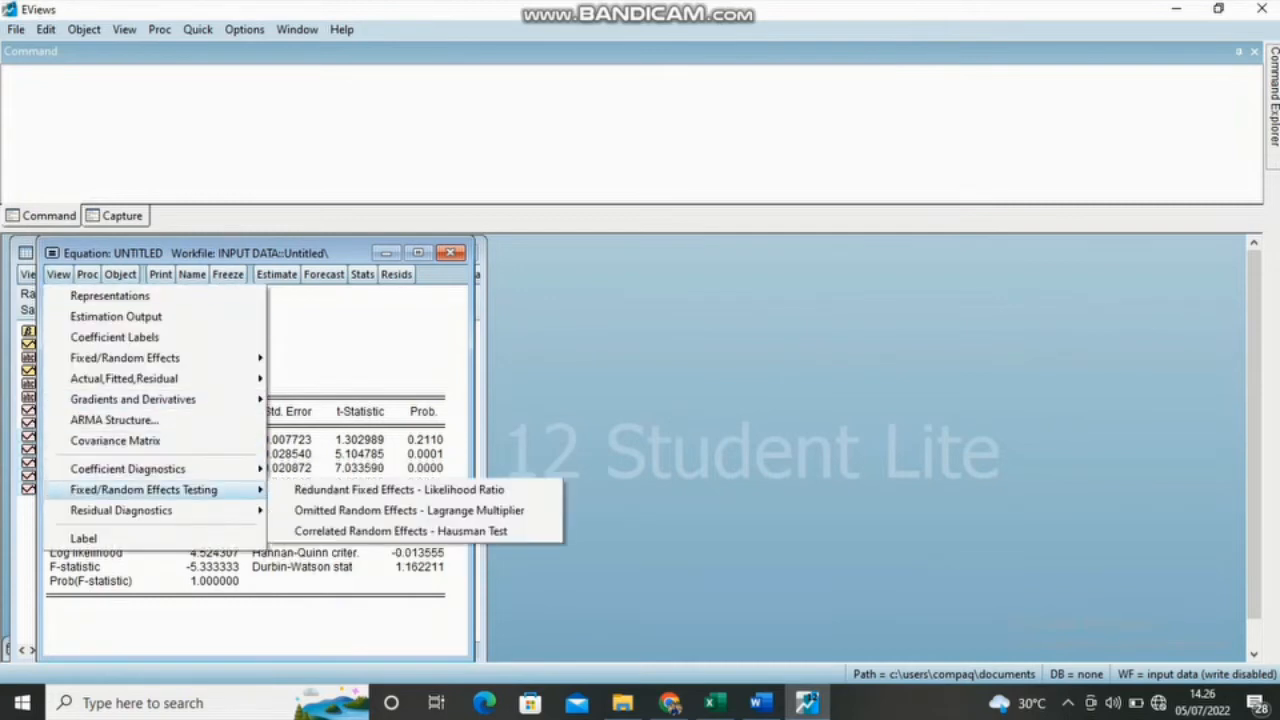
left_click(348, 369)
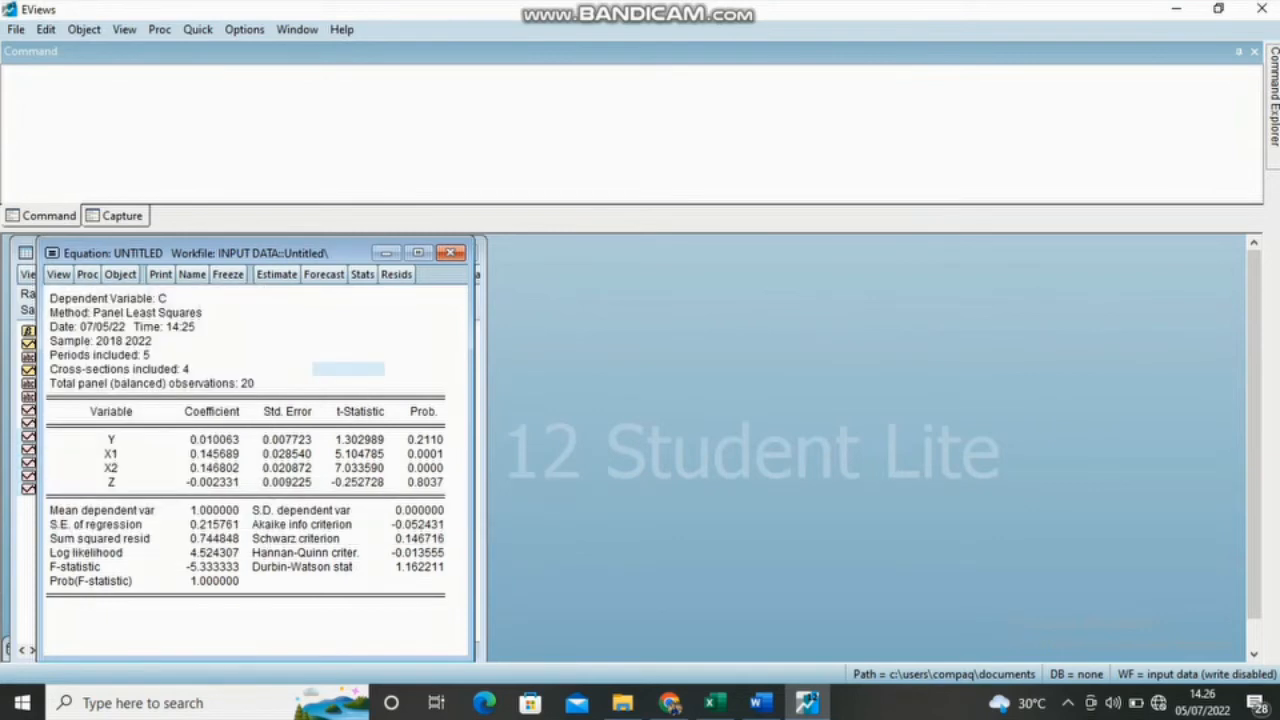
- Copy the equation's coefficient table, from the variable header through row Z, with numbers as displayed
left_click_drag(50, 392, 446, 490)
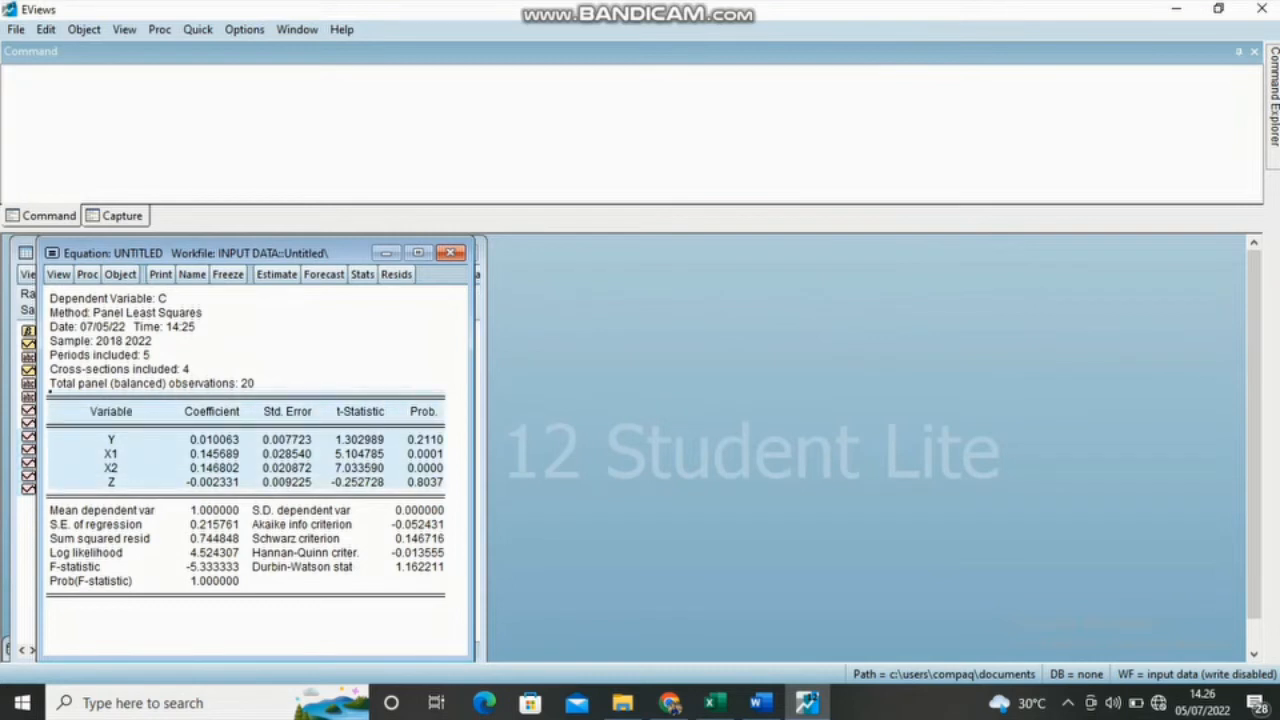
right_click(372, 451)
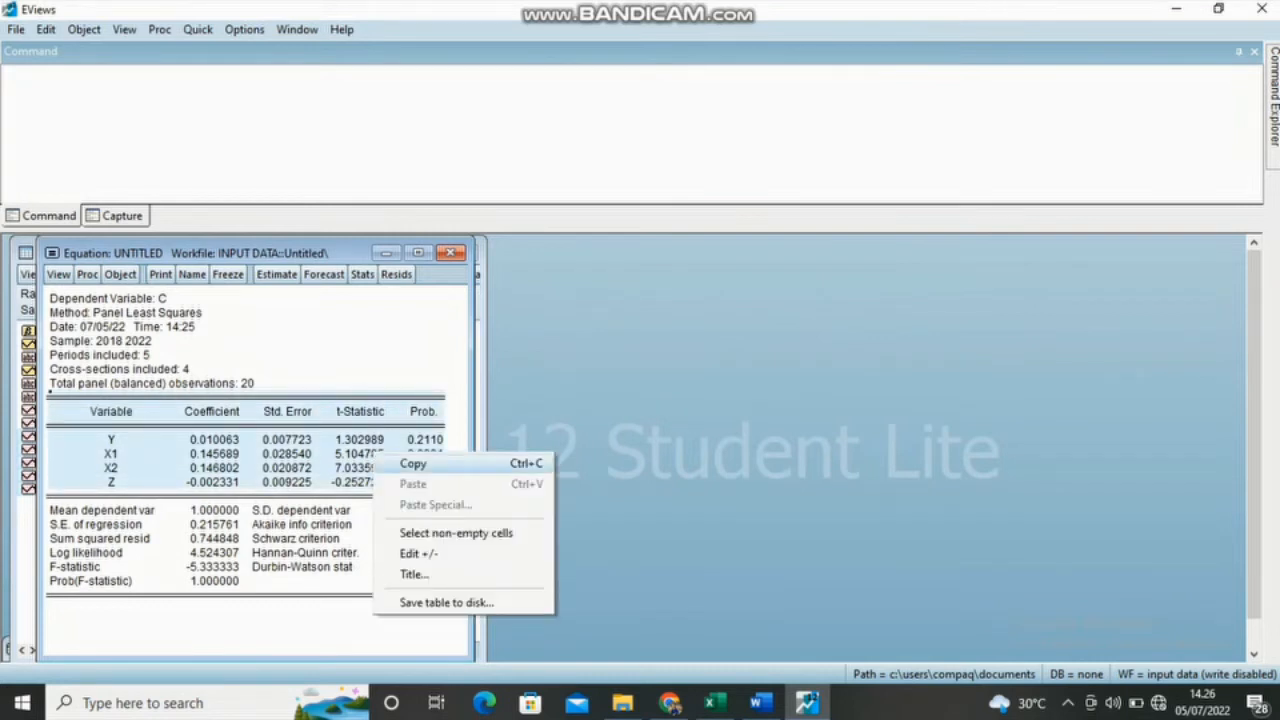
left_click(410, 463)
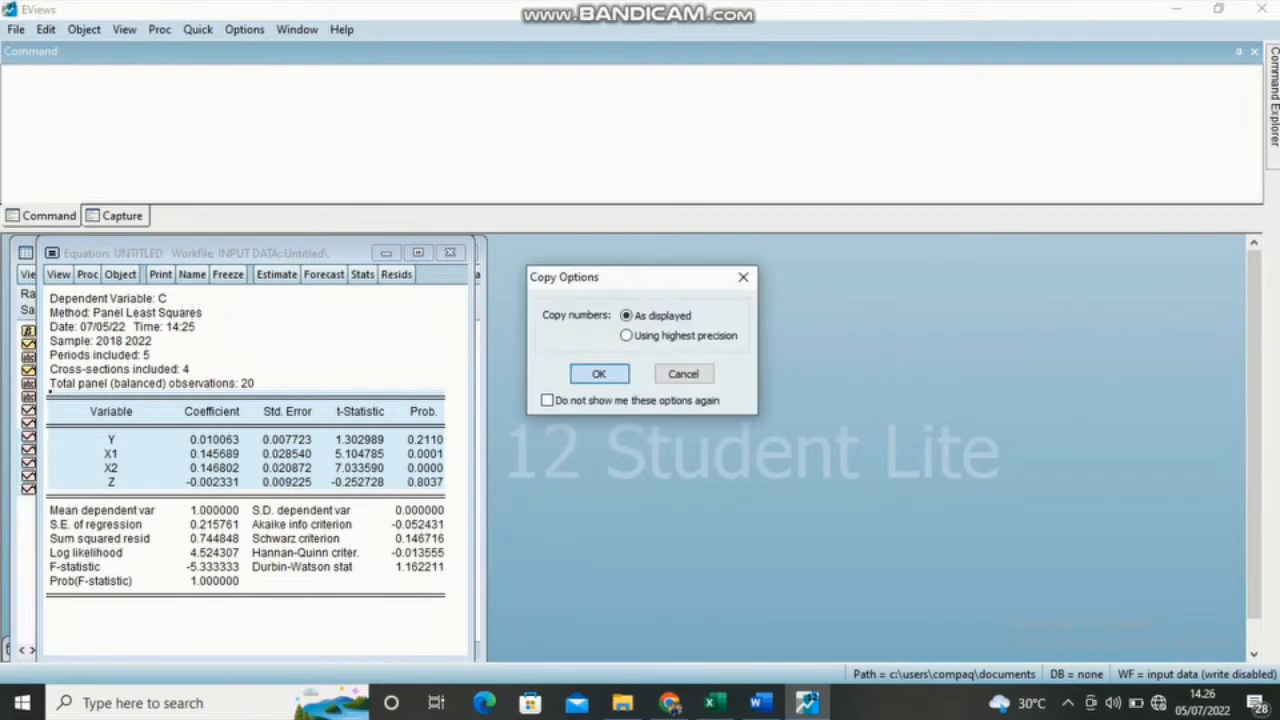
left_click(598, 373)
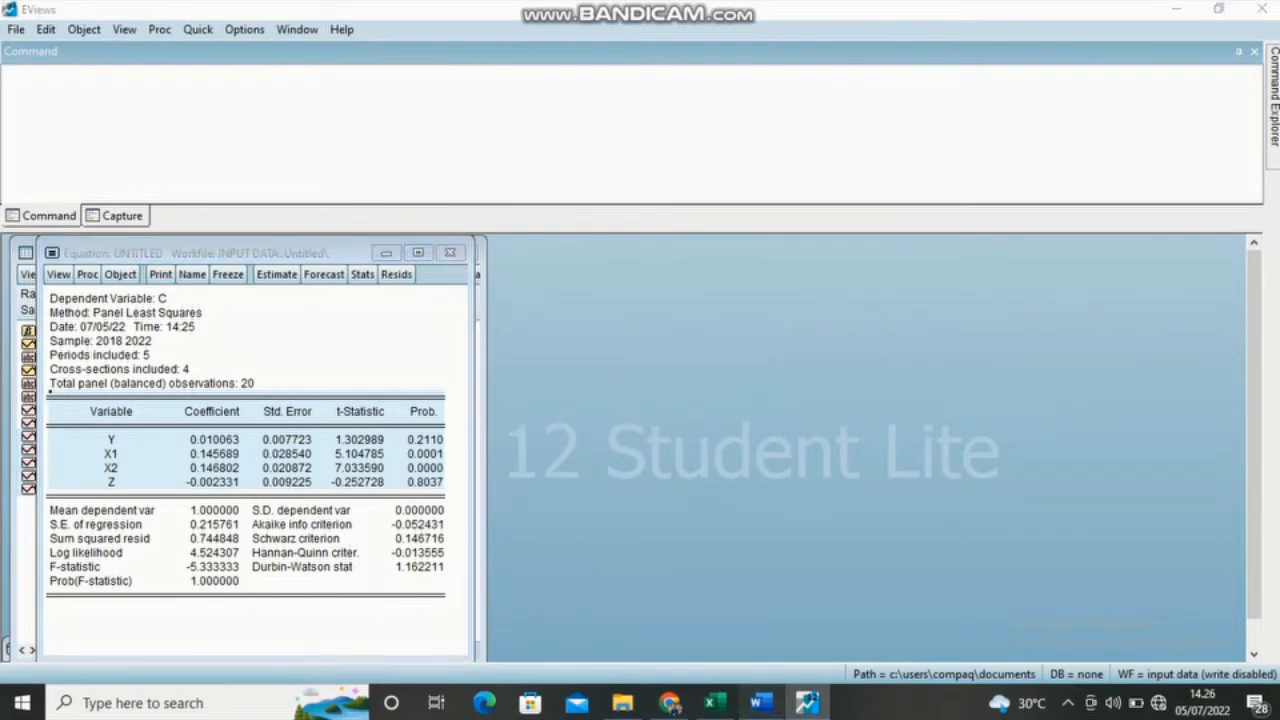
- Switch to Word and paste the coefficient table on a new line between the Analisis Pemilihan Model paragraph and the Uji Chow heading
left_click(757, 703)
left_click(602, 301)
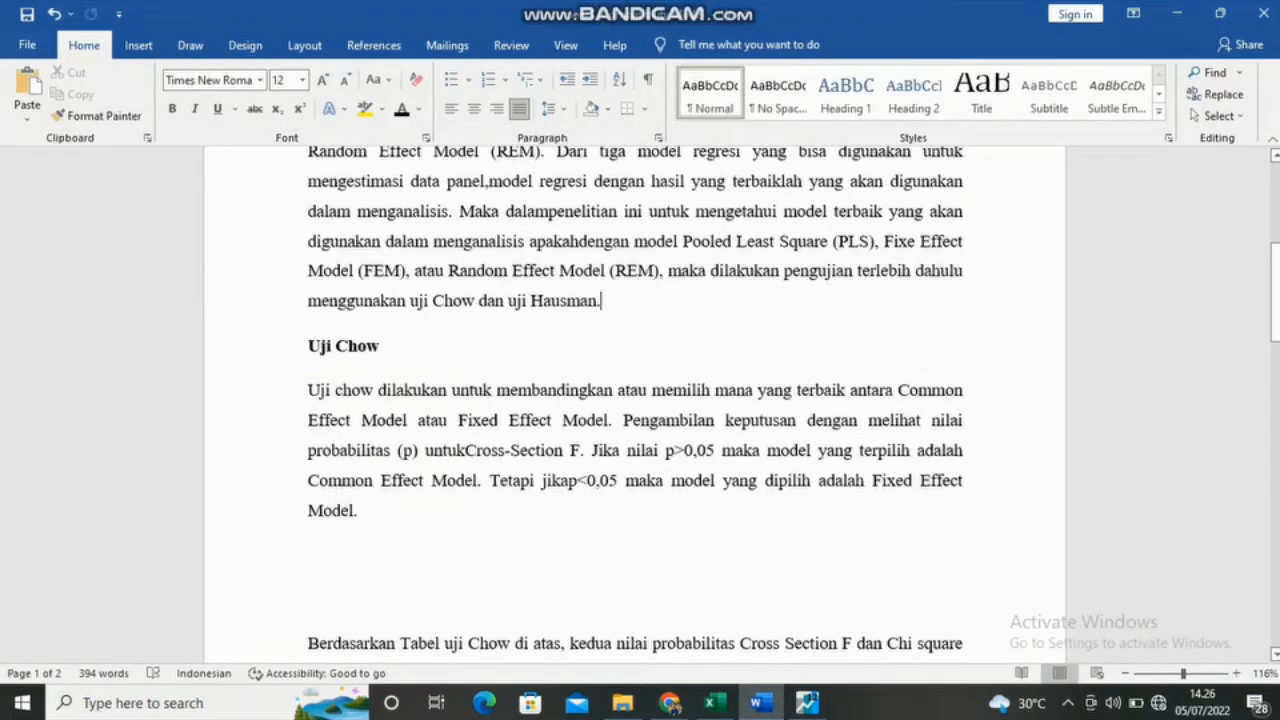
key("Return")
key("Return")
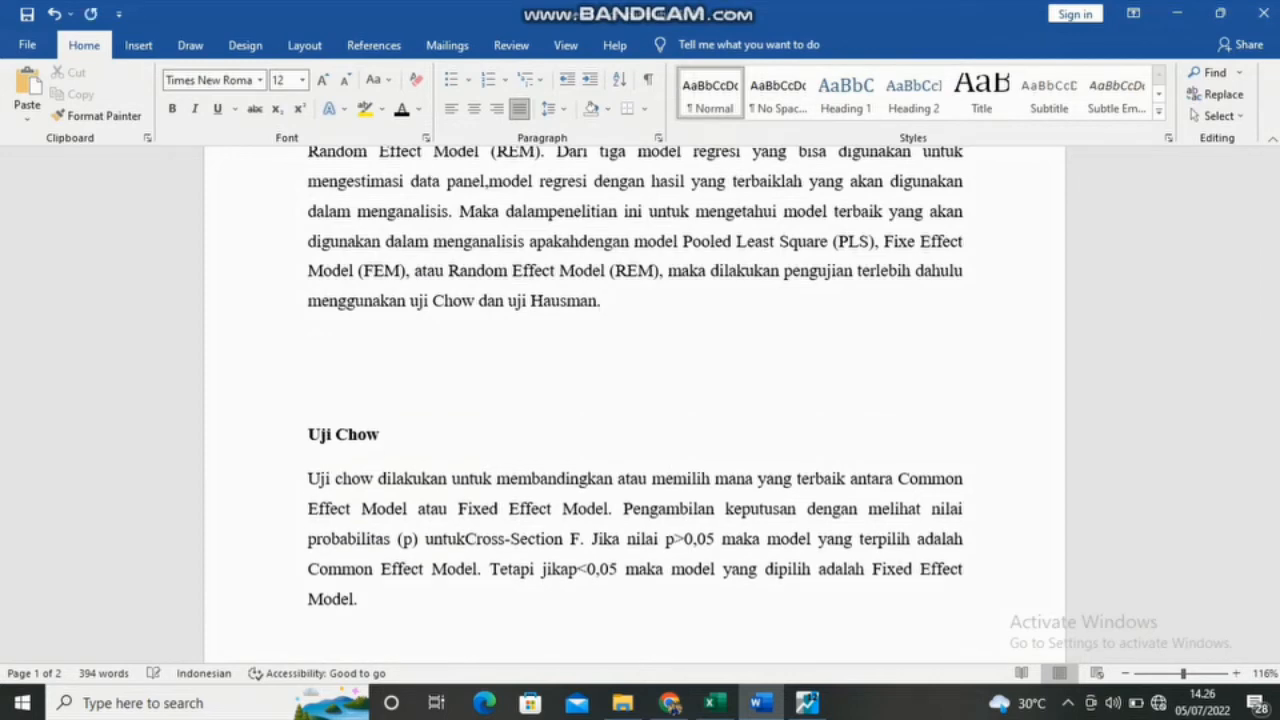
key("ctrl+v")
left_click(738, 460)
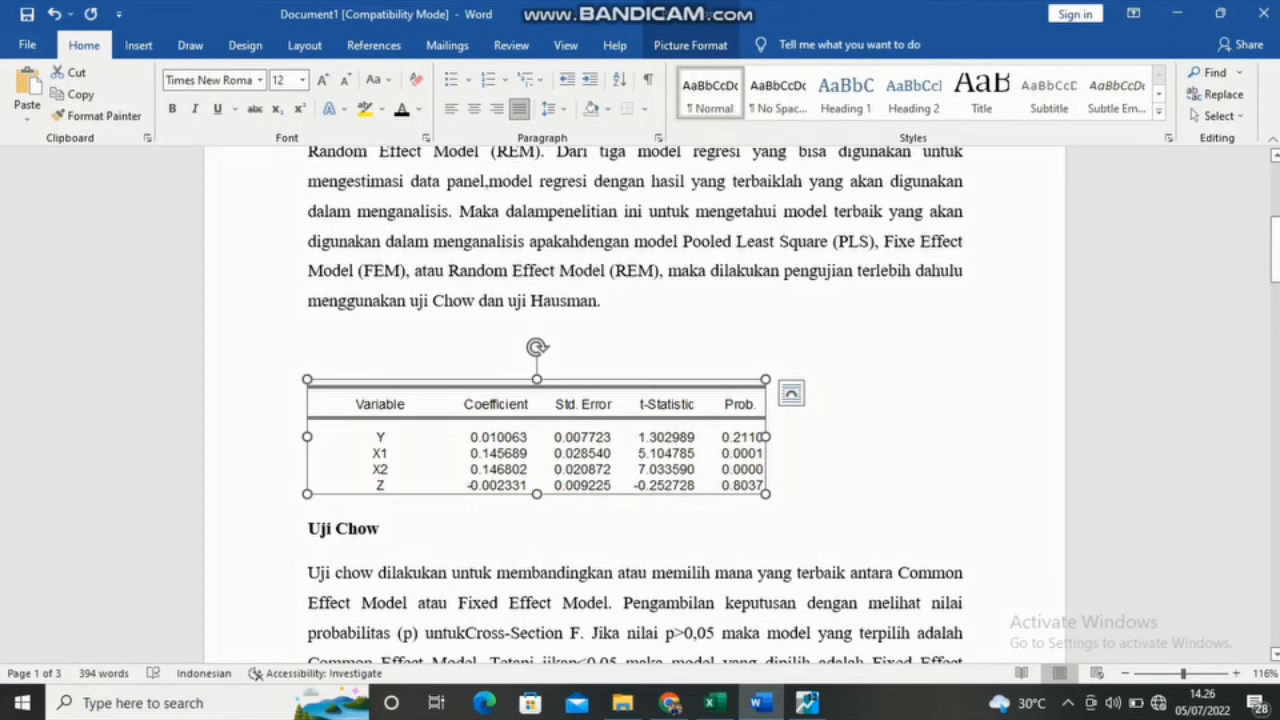
- Examine the Uji Chow section and its concluding paragraph in the document
key("Down")
key("Down")
key("Down")
key("Down")
key("Down")
key("Down")
key("Down")
key("Down")
key("Down")
key("Down")
key("Down")
key("Down")
key("Down")
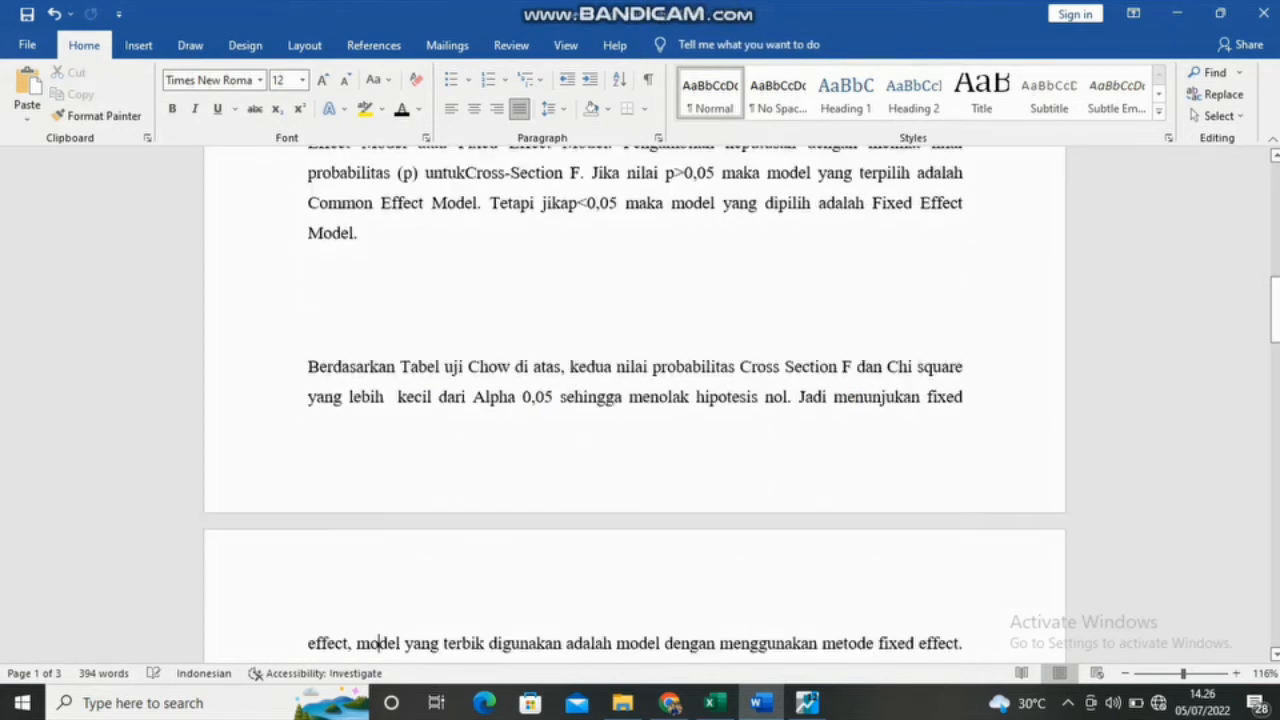
- Switch to EViews, return to the INPUT DATA workfile, and open the selected series as a new equation
mouse_move(709, 703)
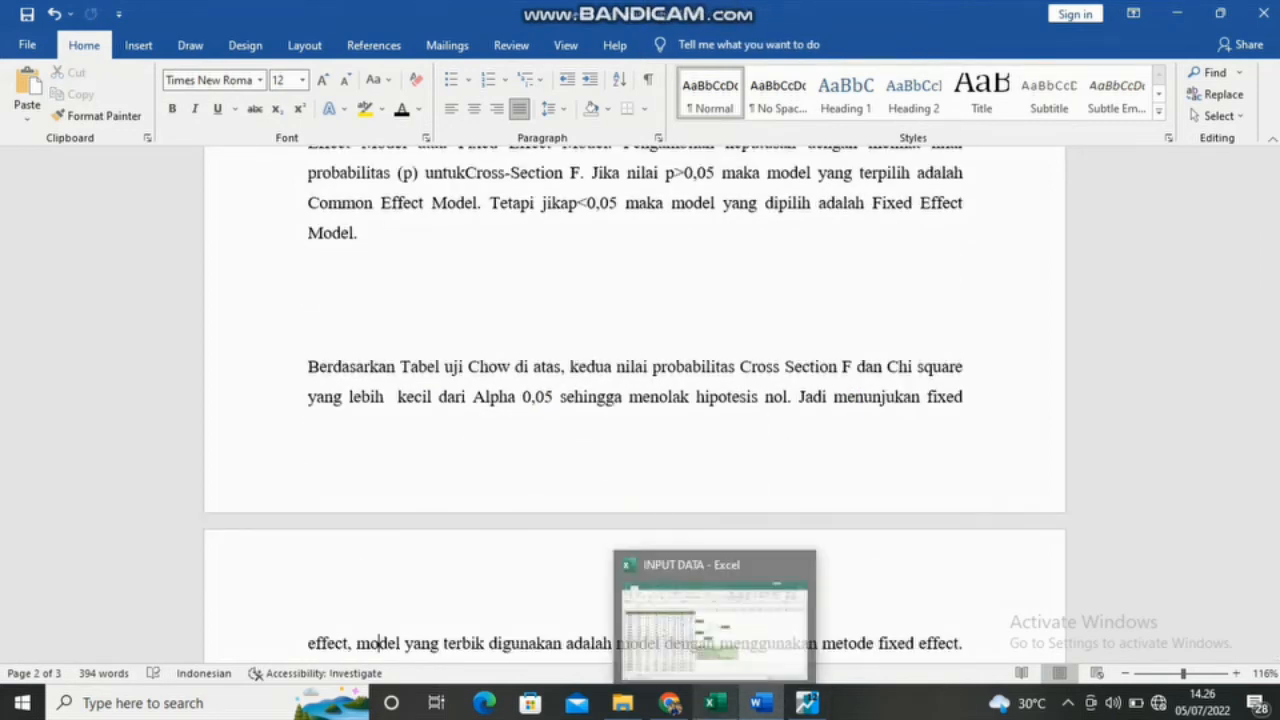
left_click(806, 703)
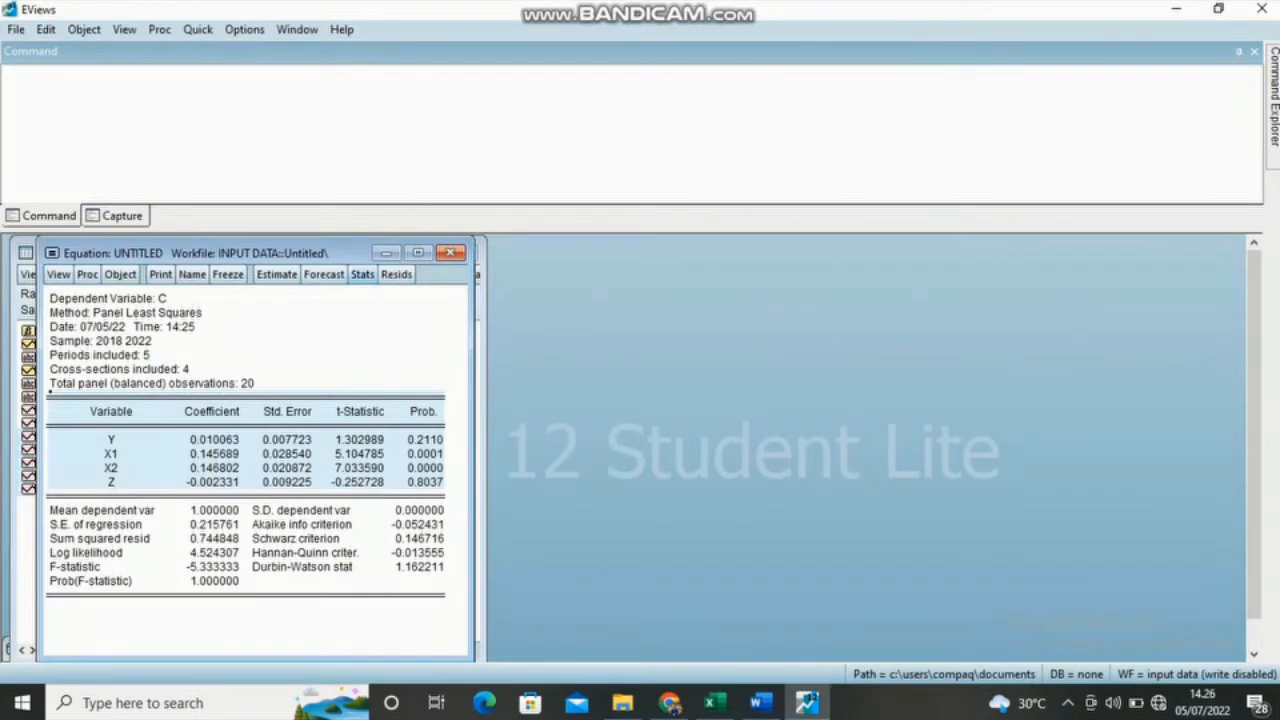
left_click(27, 303)
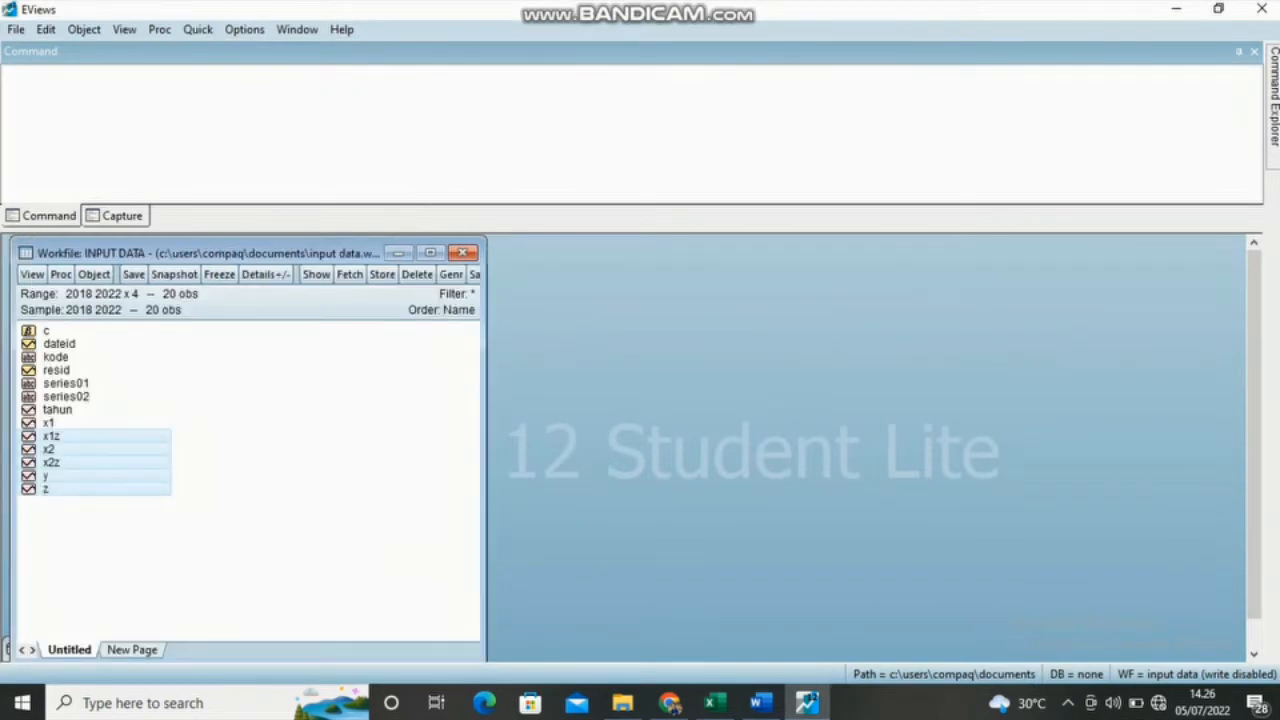
right_click(106, 458)
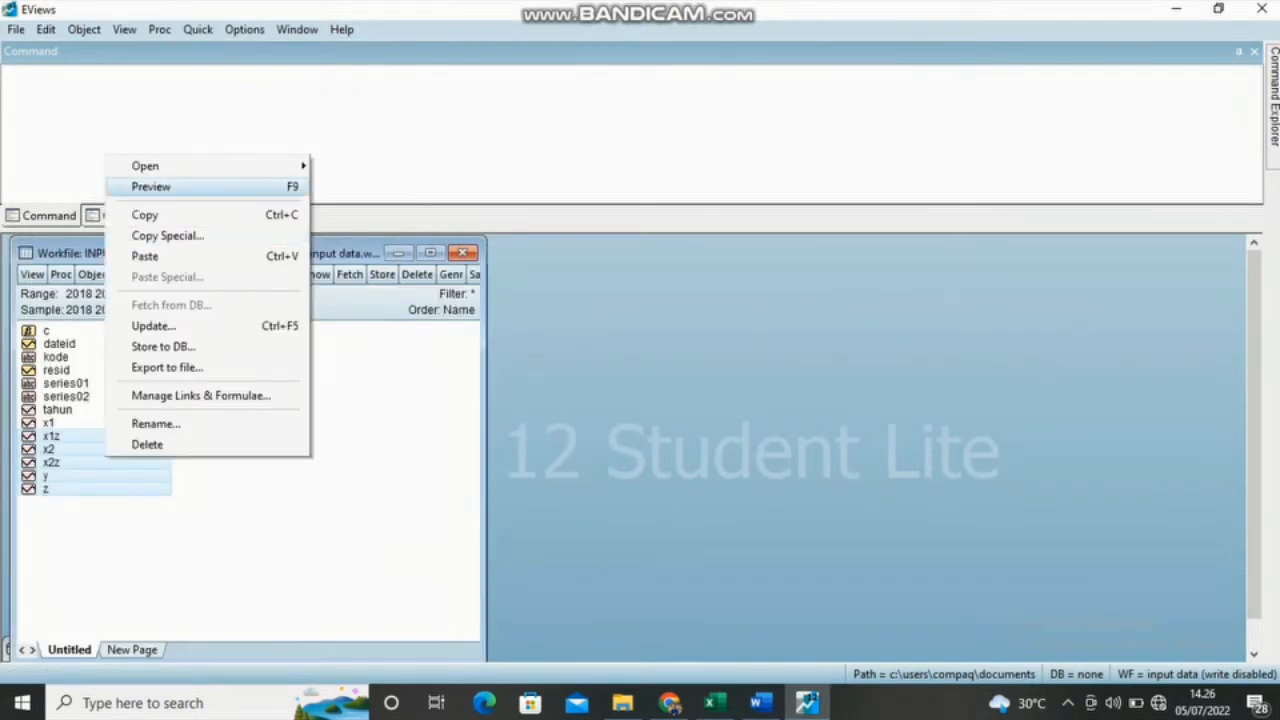
mouse_move(160, 166)
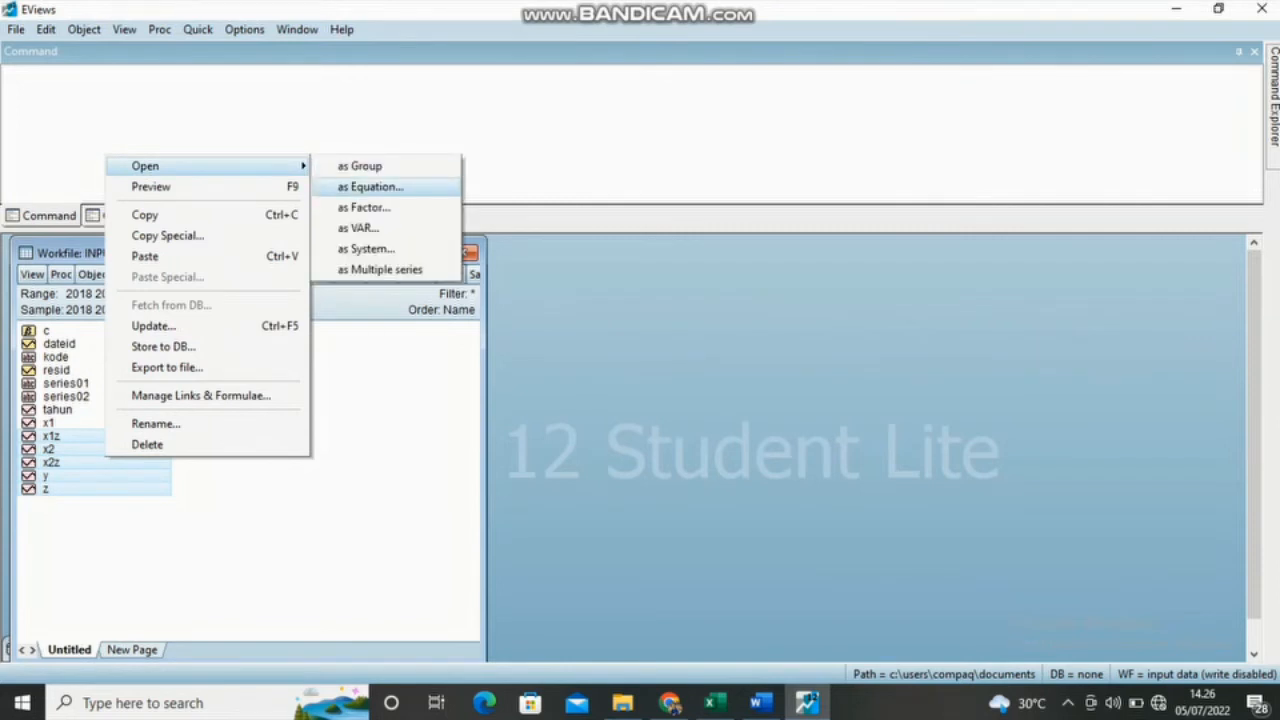
left_click(370, 187)
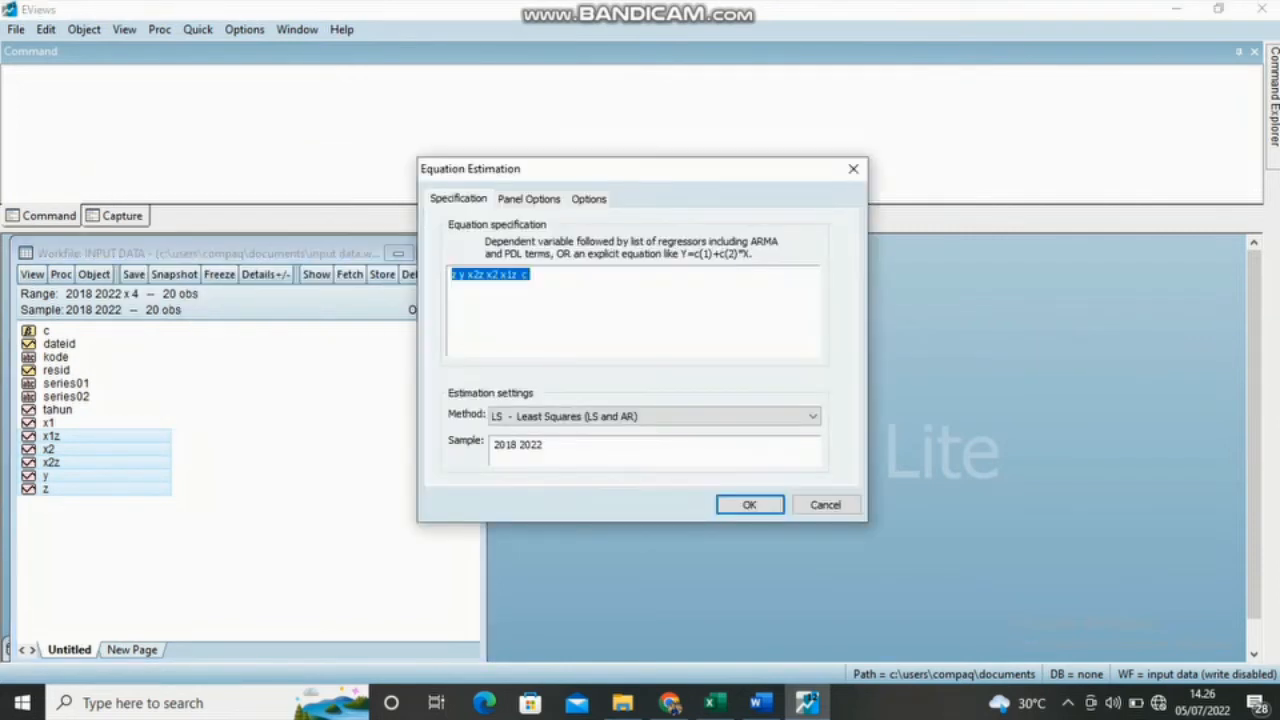
- Replace the default equation specification with c y x1 x2 z
left_click(523, 274)
key("BackSpace")
key("BackSpace")
key("BackSpace")
key("BackSpace")
key("BackSpace")
key("BackSpace")
key("BackSpace")
key("BackSpace")
key("BackSpace")
key("BackSpace")
key("BackSpace")
key("BackSpace")
key("BackSpace")
key("BackSpace")
key("BackSpace")
key("BackSpace")
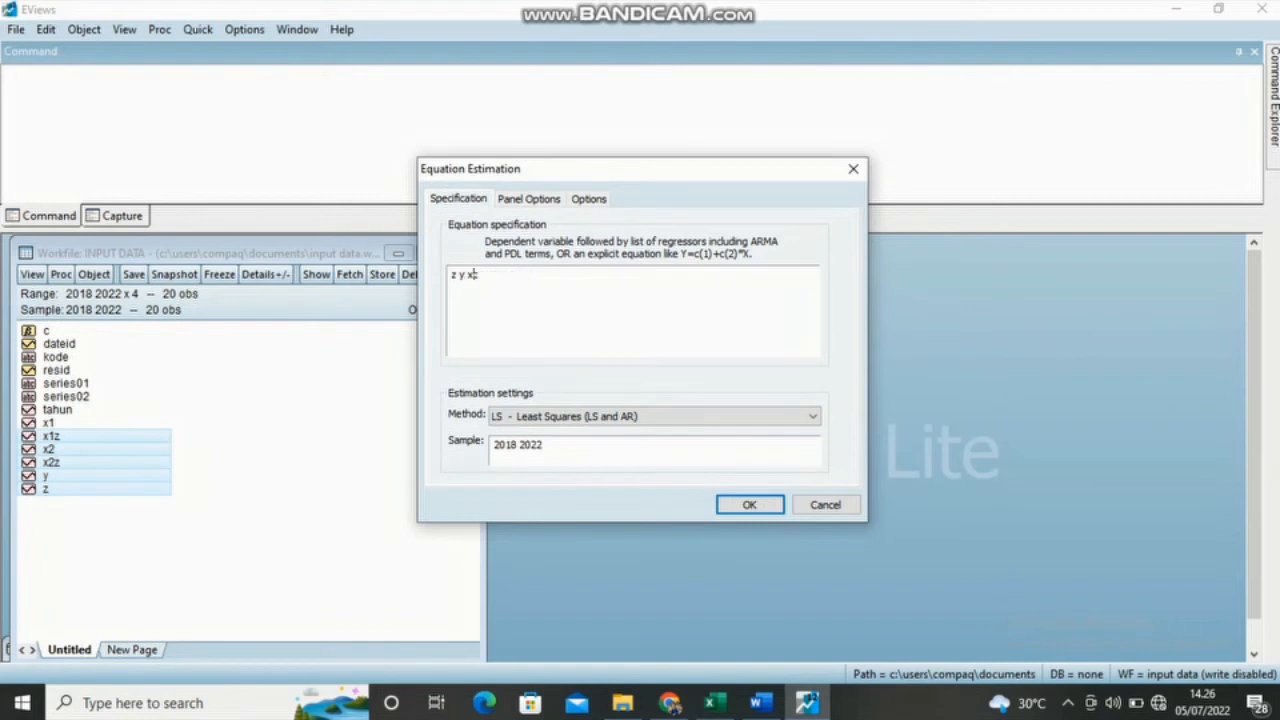
type("c y x1 x2 z")
- Set both the cross-section and period effects to Fixed and estimate the equation
left_click(529, 199)
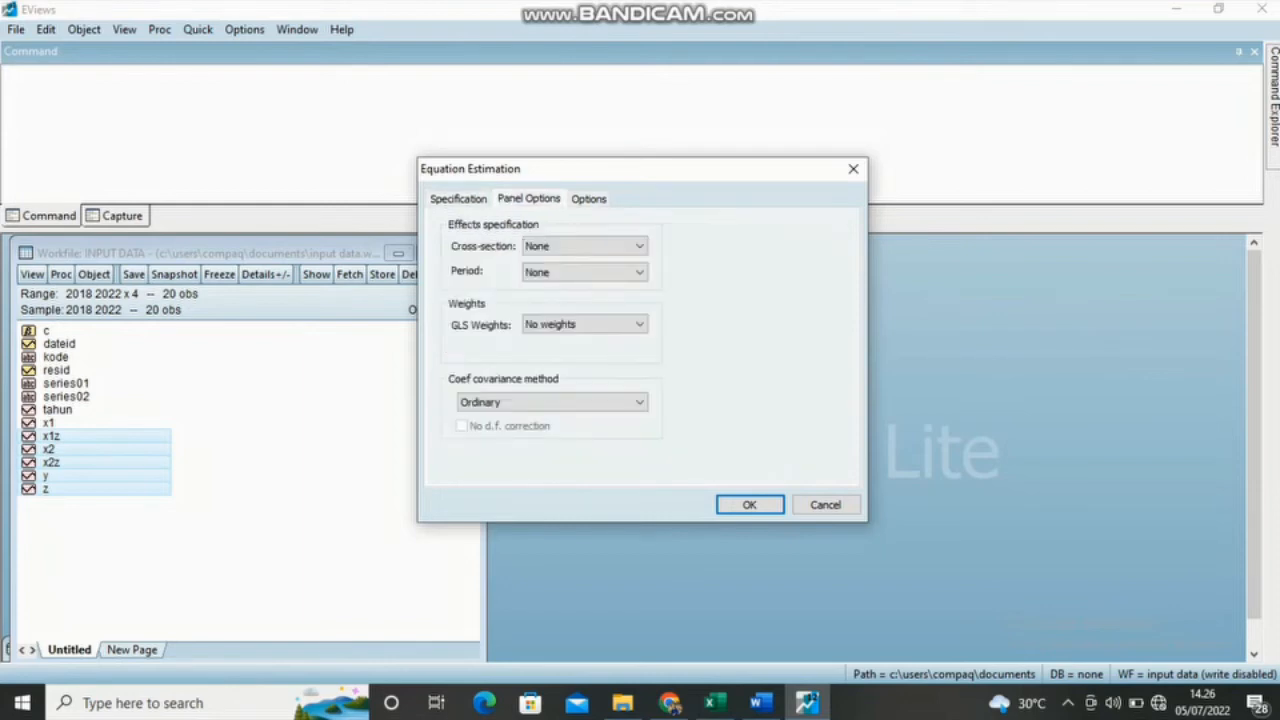
left_click(585, 246)
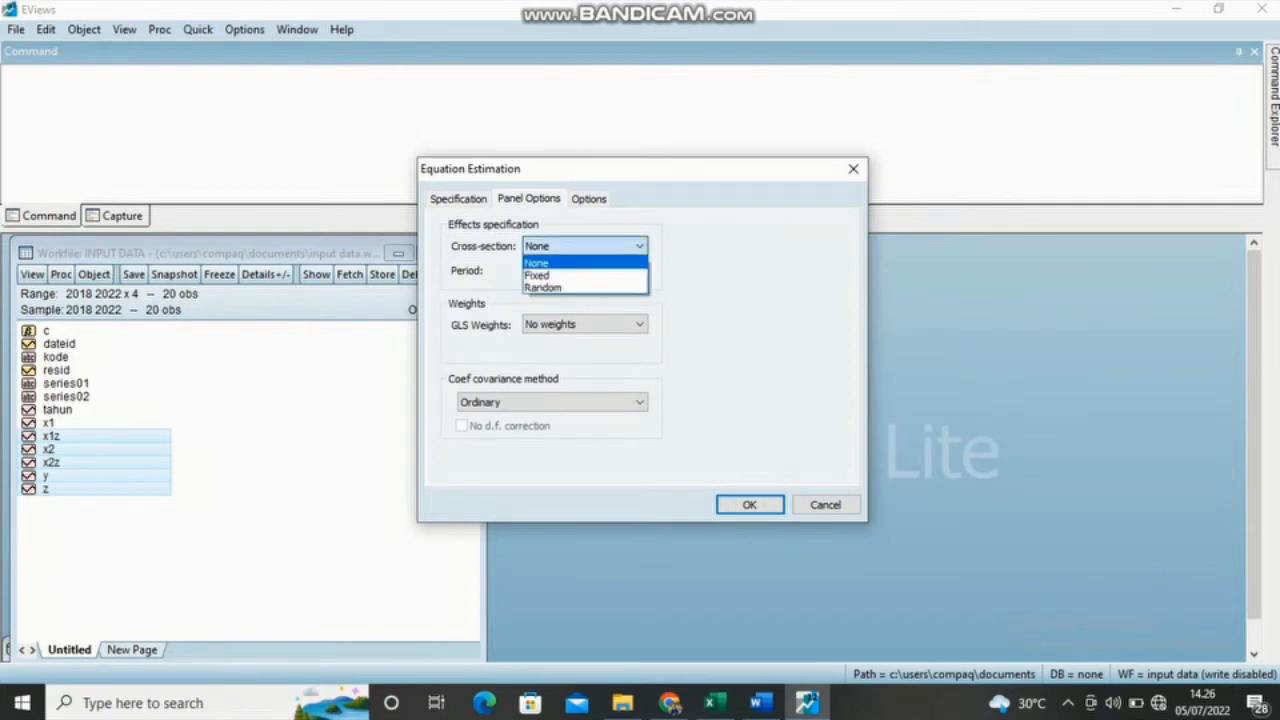
left_click(540, 275)
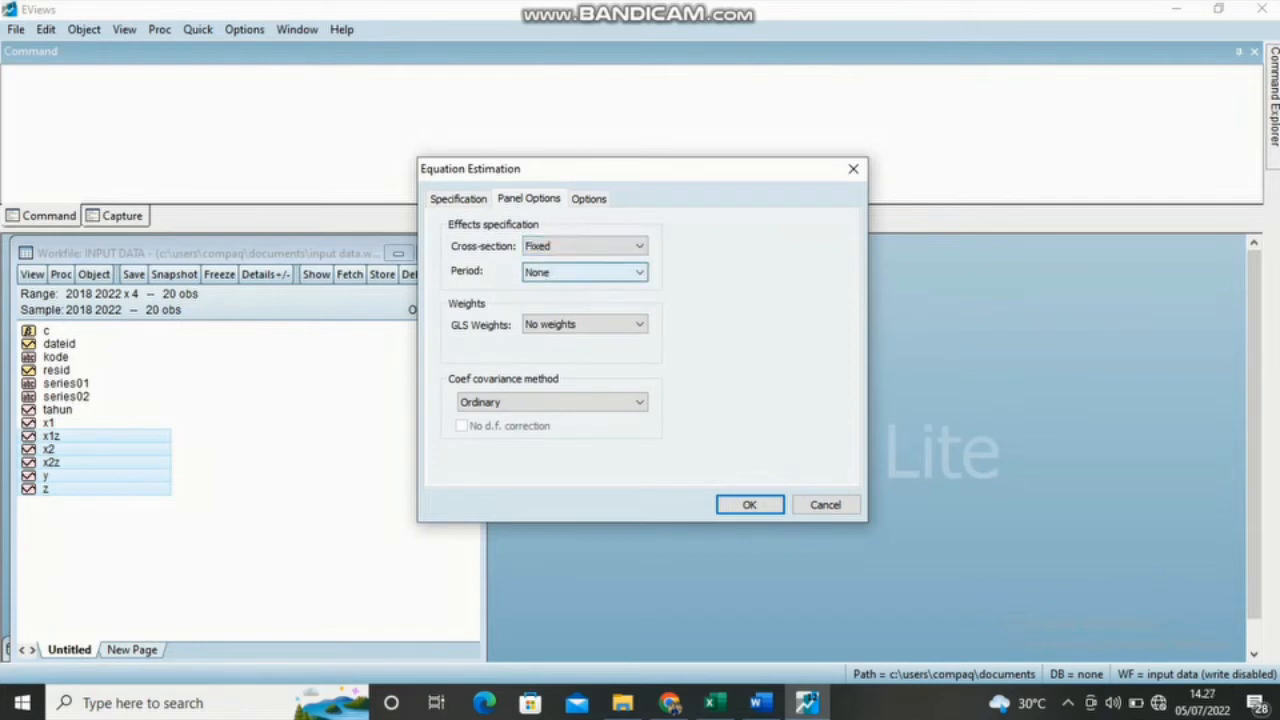
left_click(540, 273)
left_click(537, 301)
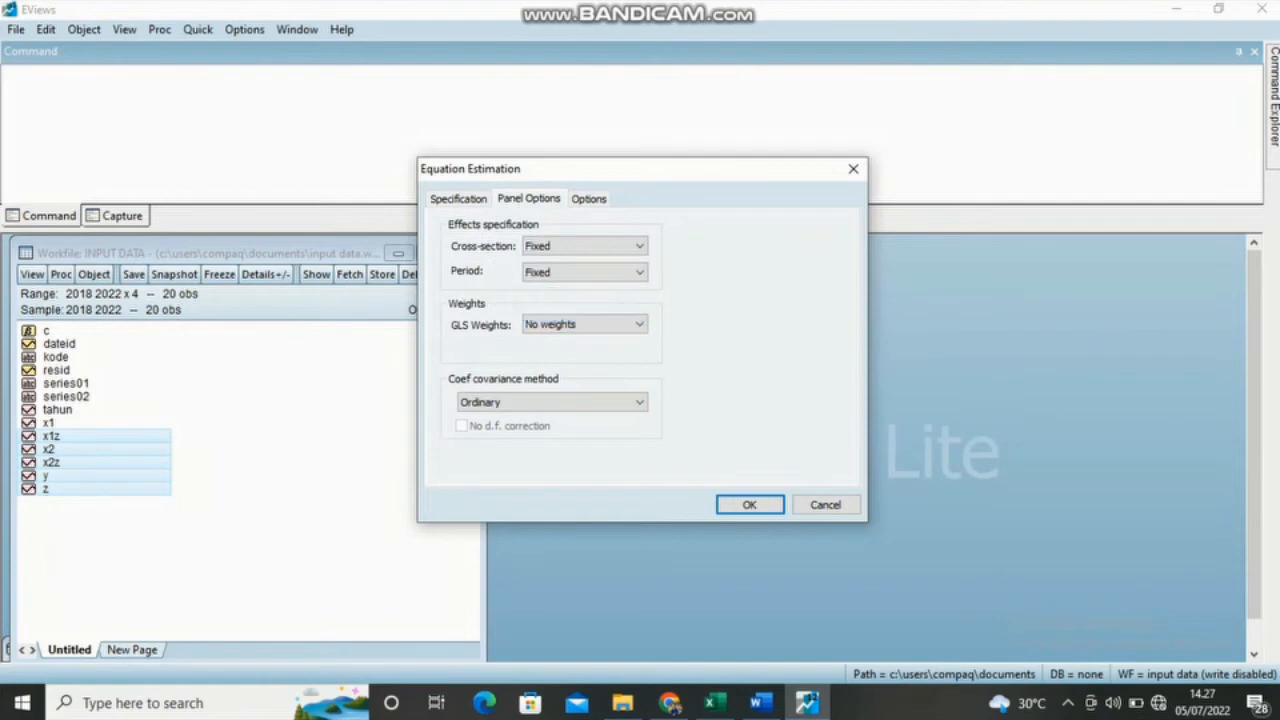
left_click(750, 505)
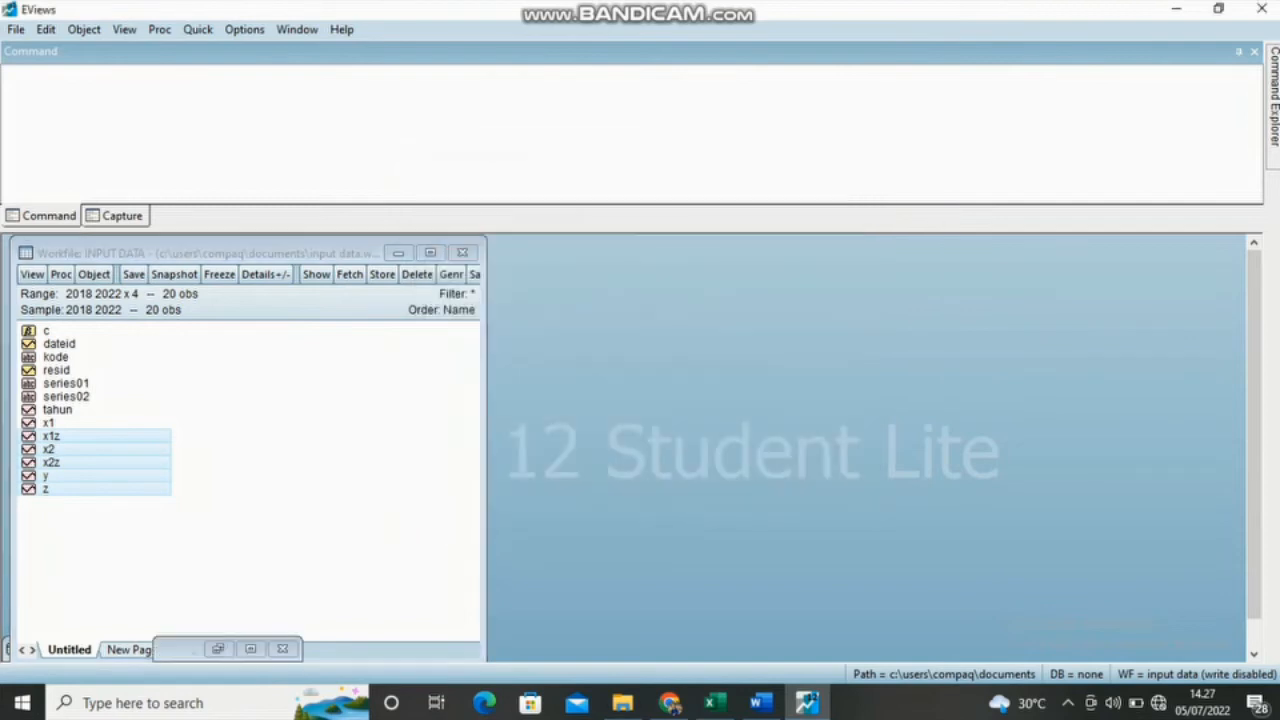
left_click(598, 384)
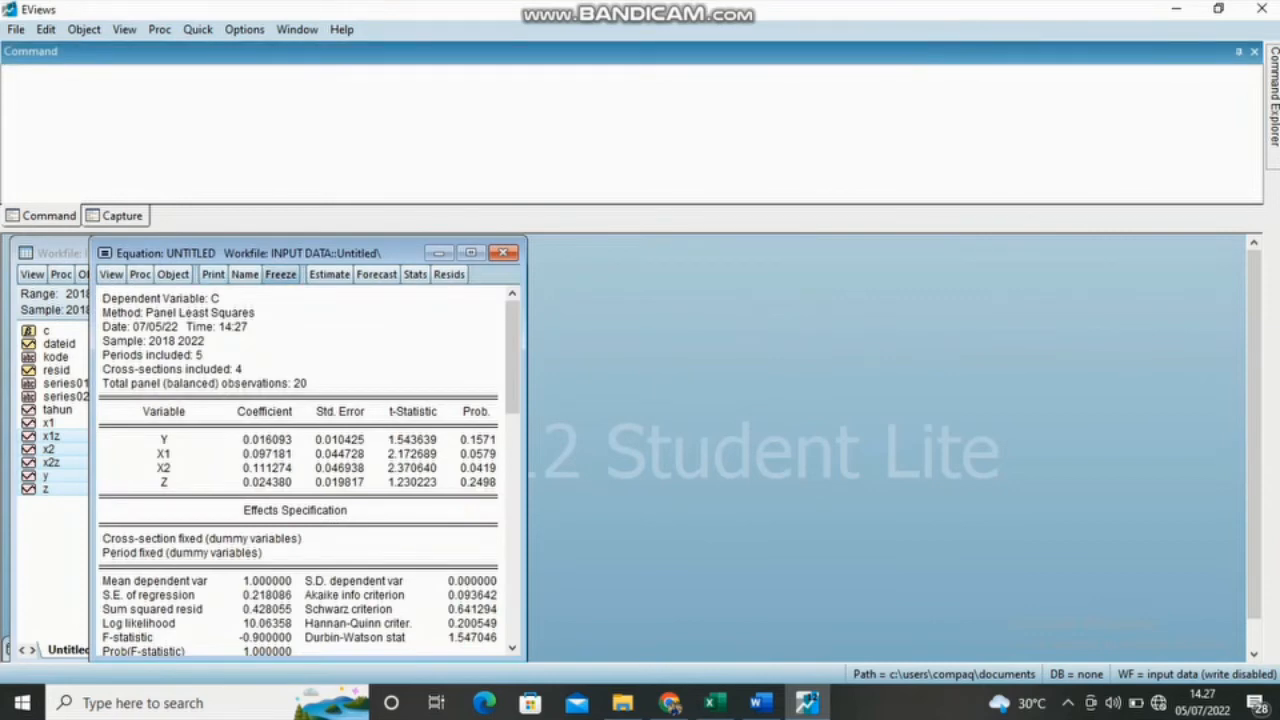
- Freeze the fixed effects estimation output as a table, title it FIXED, and minimize the table window
left_click(280, 274)
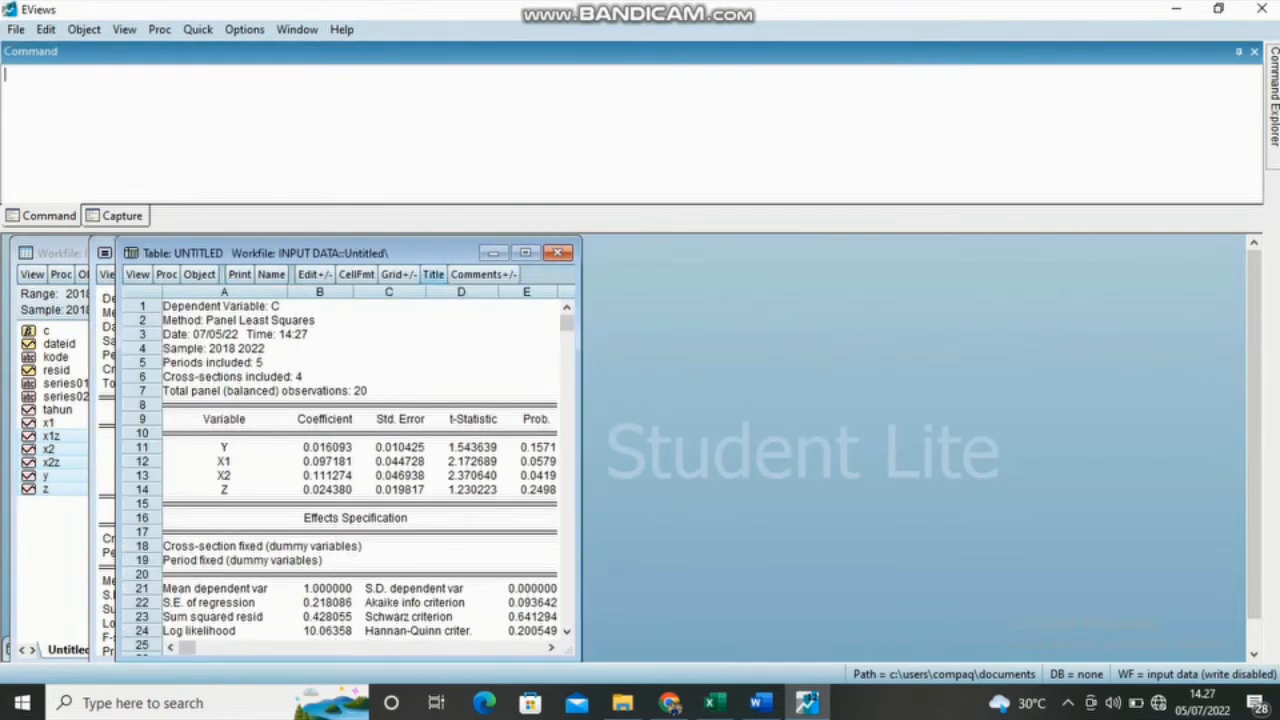
left_click(433, 274)
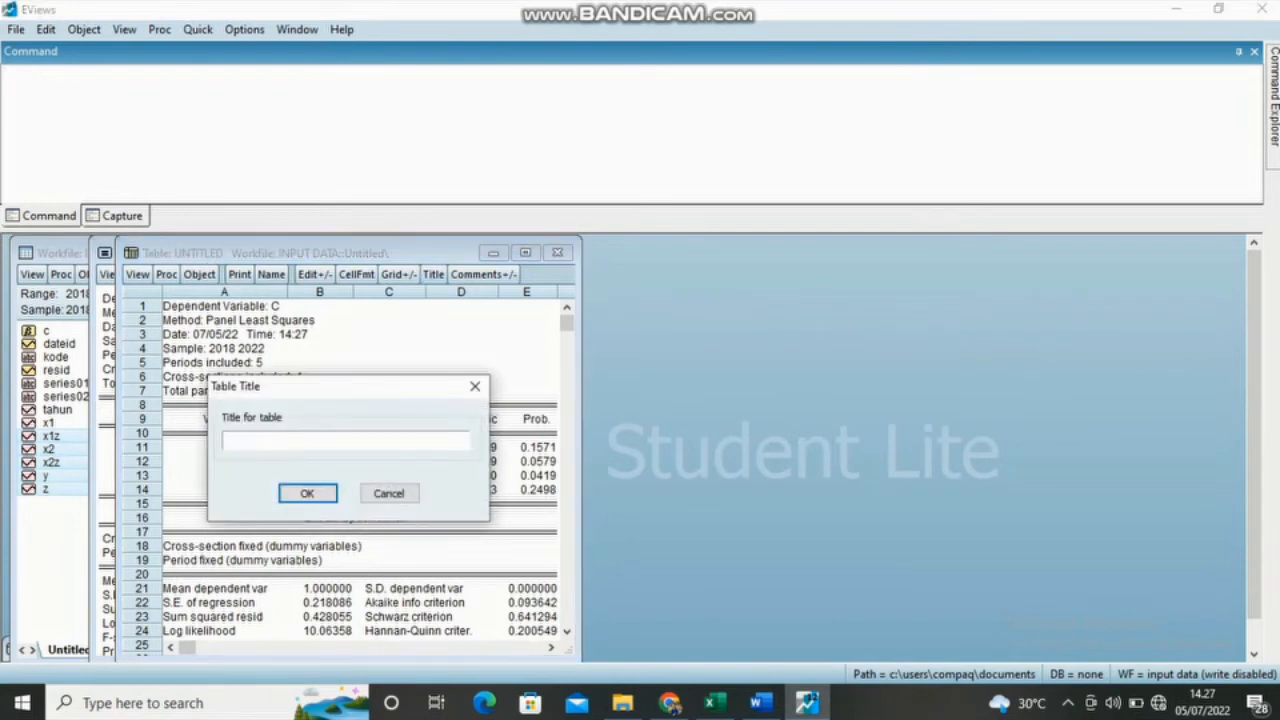
type("FIXED")
key("Return")
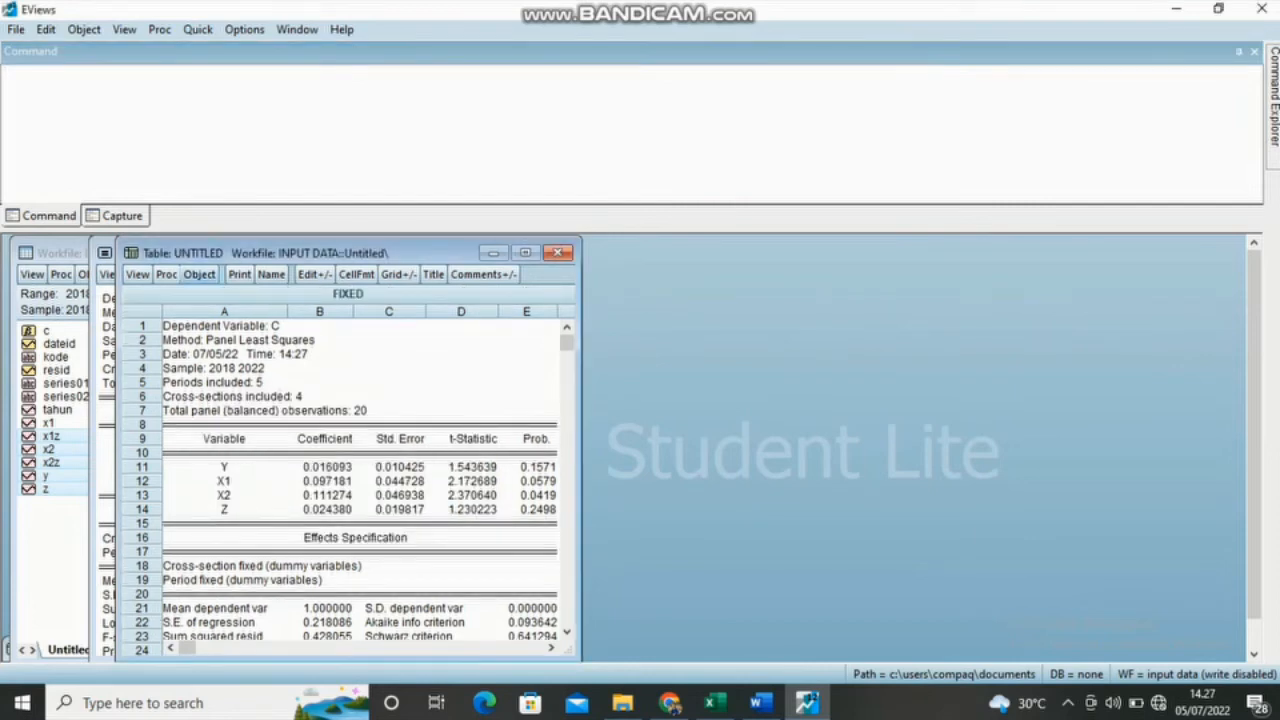
left_click(493, 253)
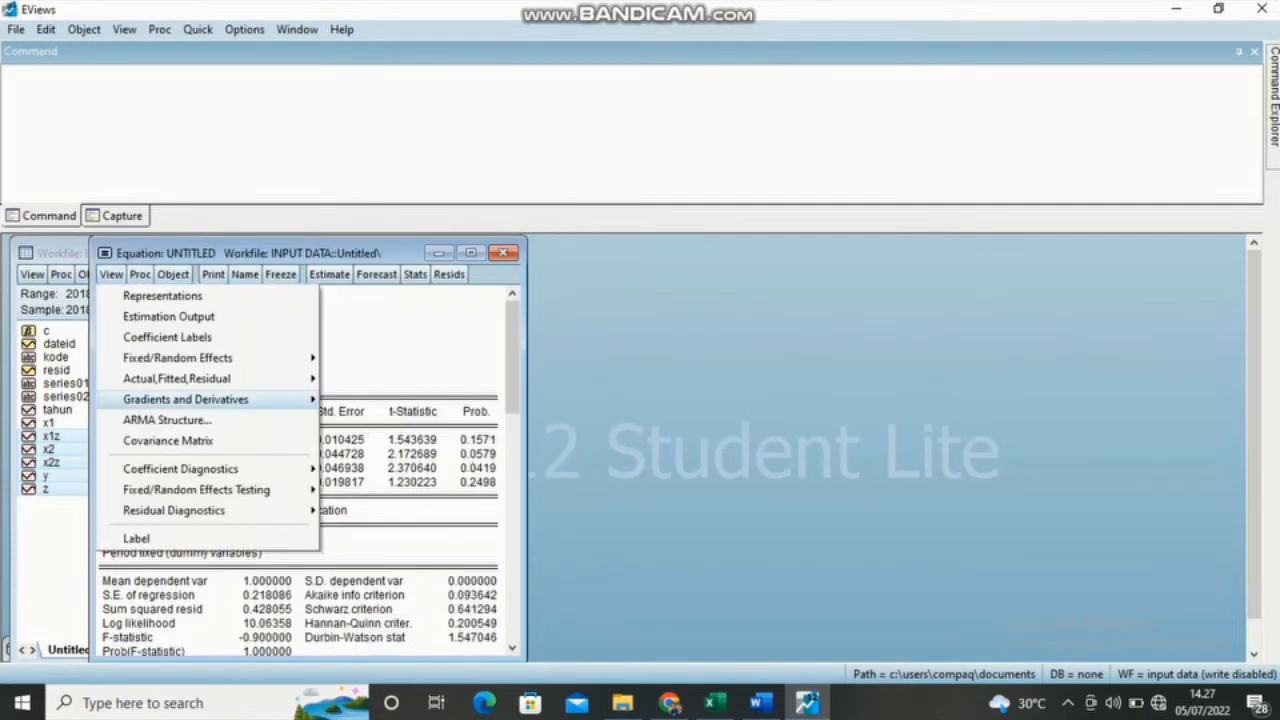
- Run the Redundant Fixed Effects likelihood ratio test and copy its Effects Test table with numbers as displayed
mouse_move(200, 489)
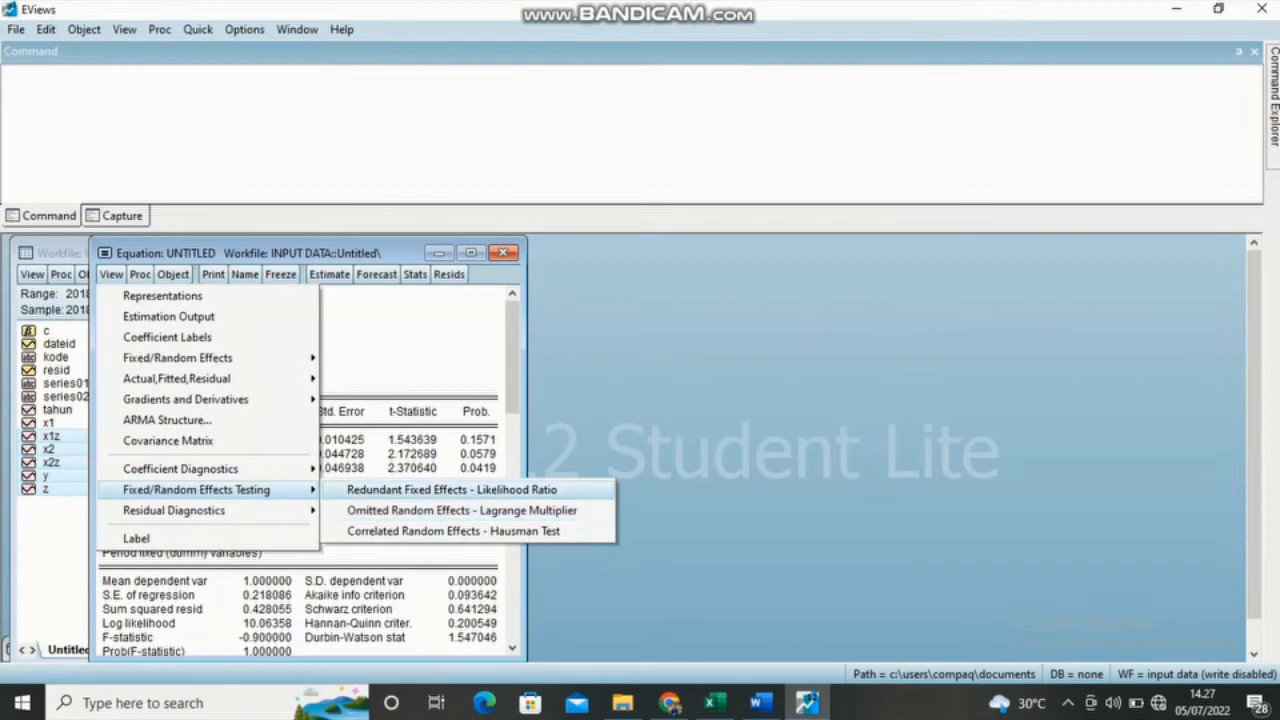
key("Return")
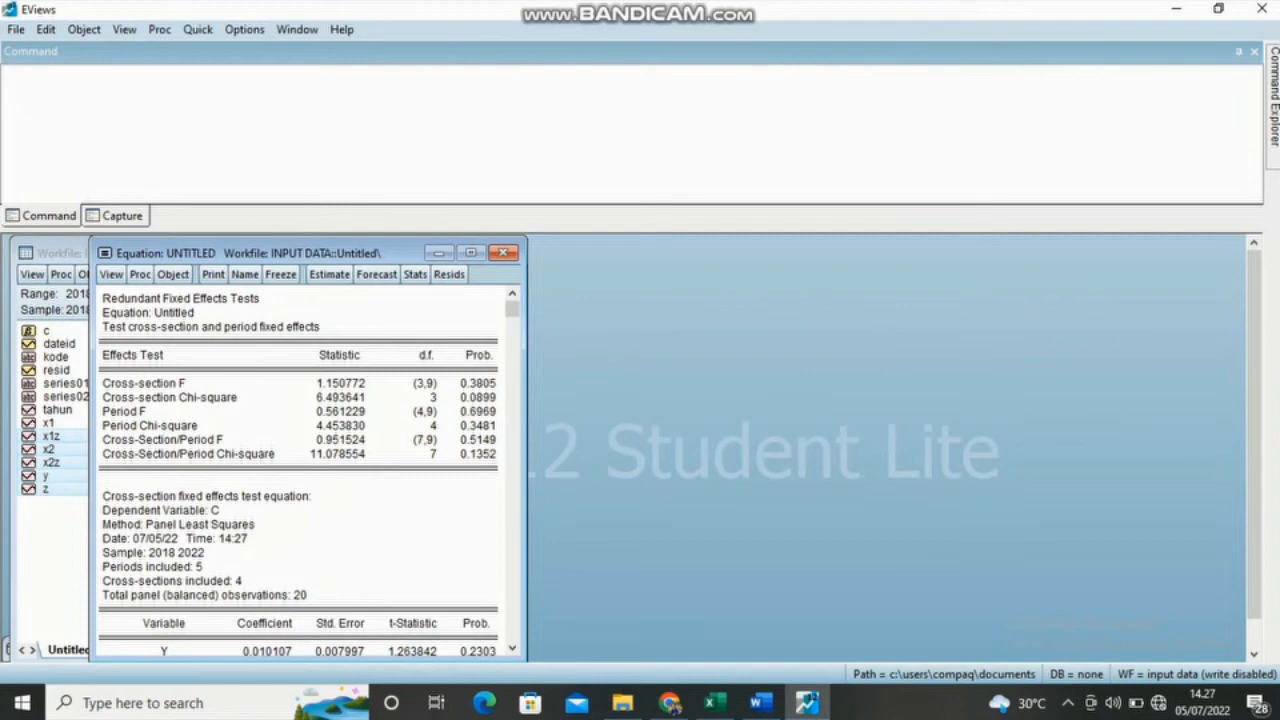
left_click_drag(100, 334, 498, 472)
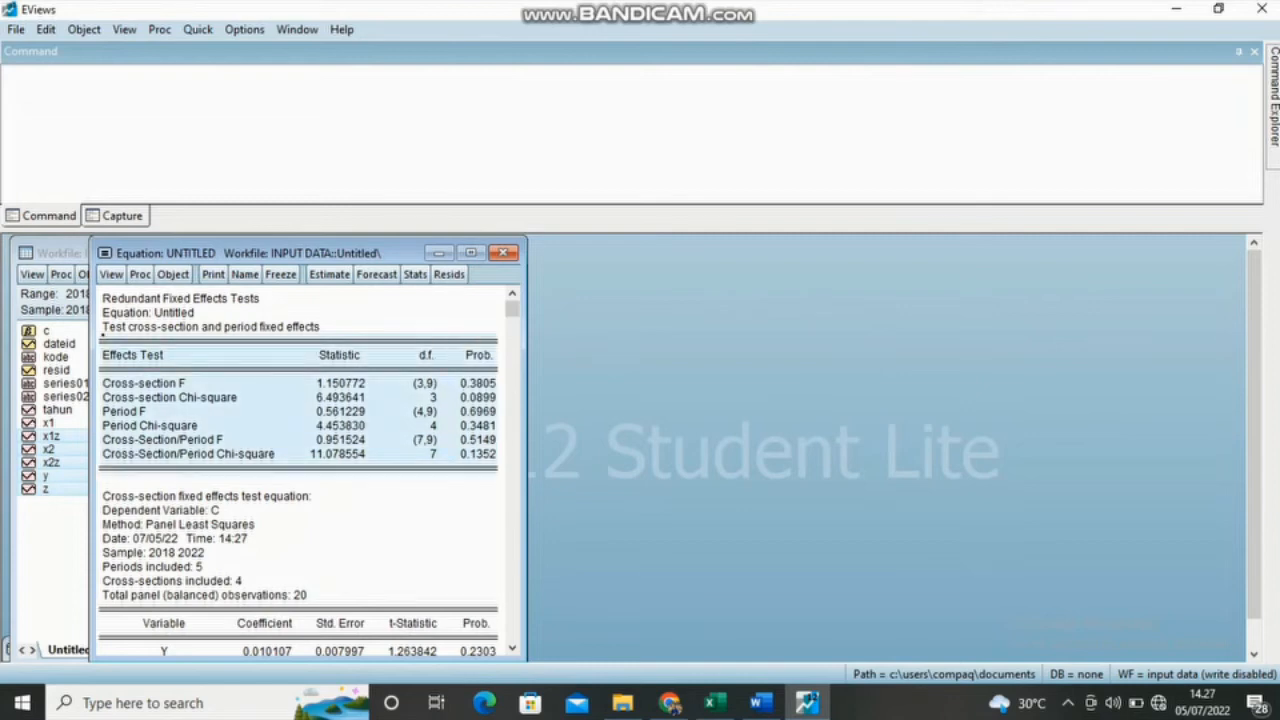
right_click(387, 416)
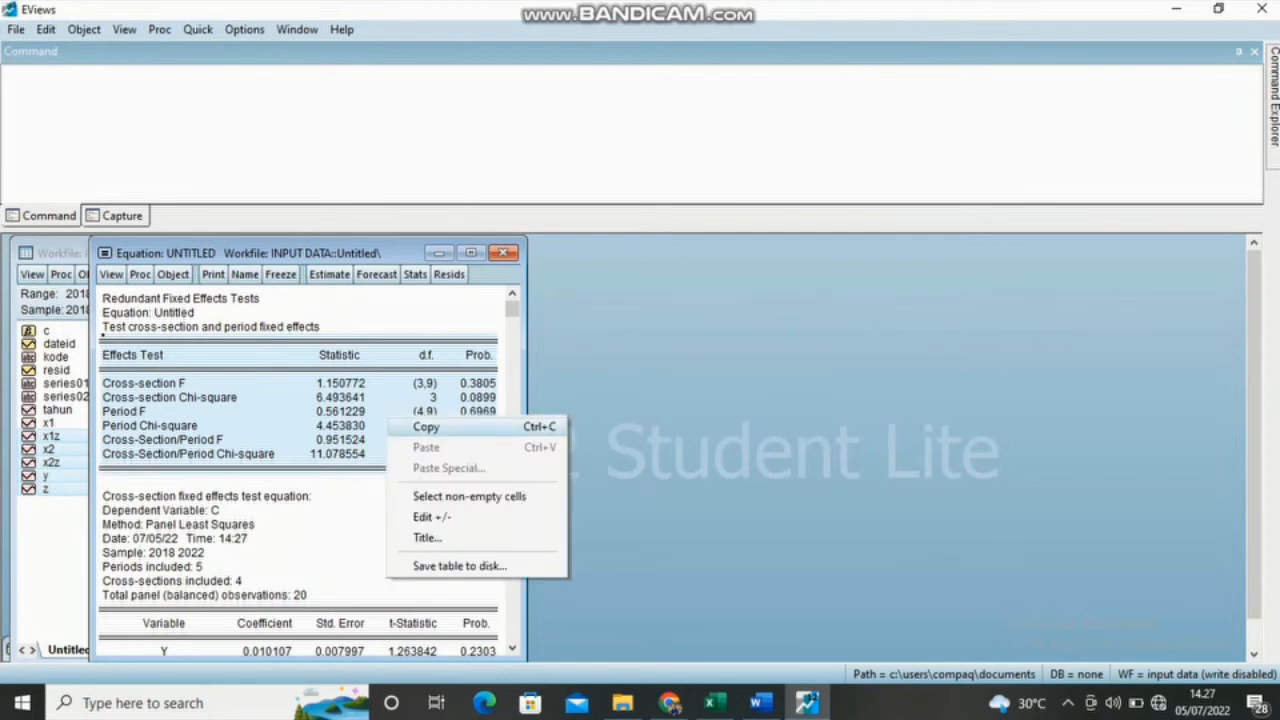
left_click(426, 426)
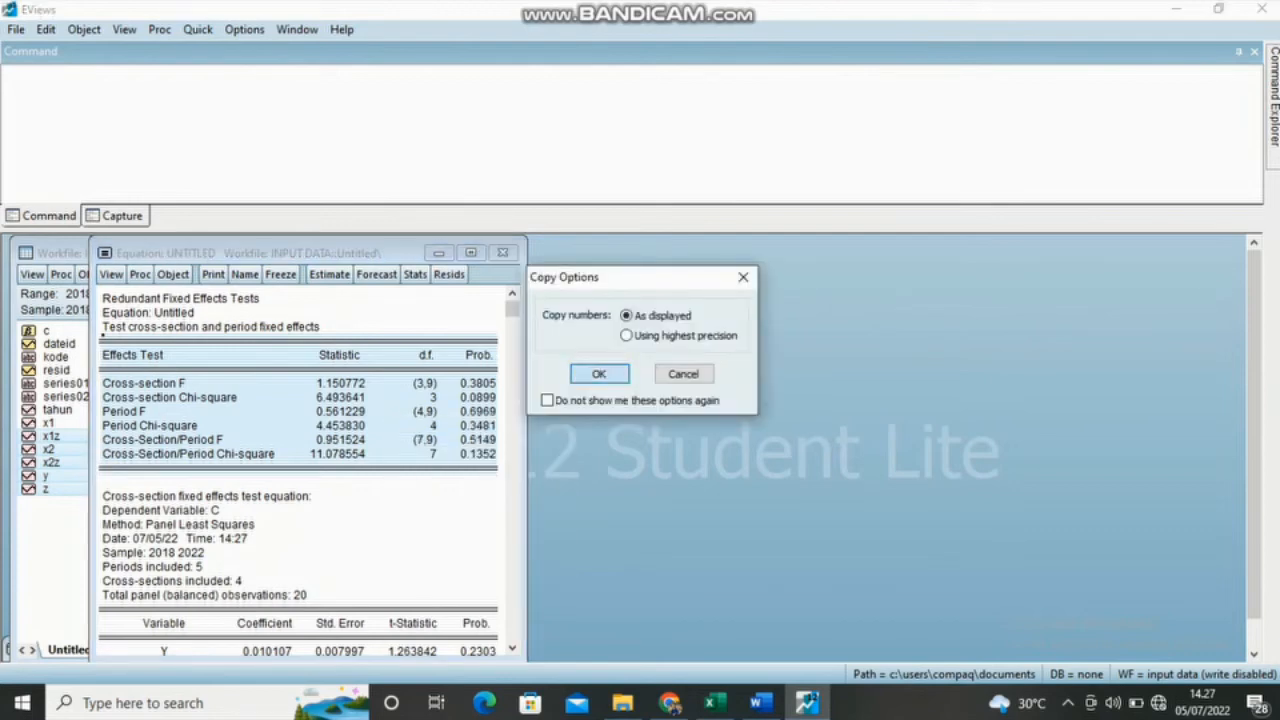
key("Return")
- Switch to Word and paste the Effects Test table on the blank line above the paragraph beginning Berdasarkan Tabel uji Chow
left_click(757, 703)
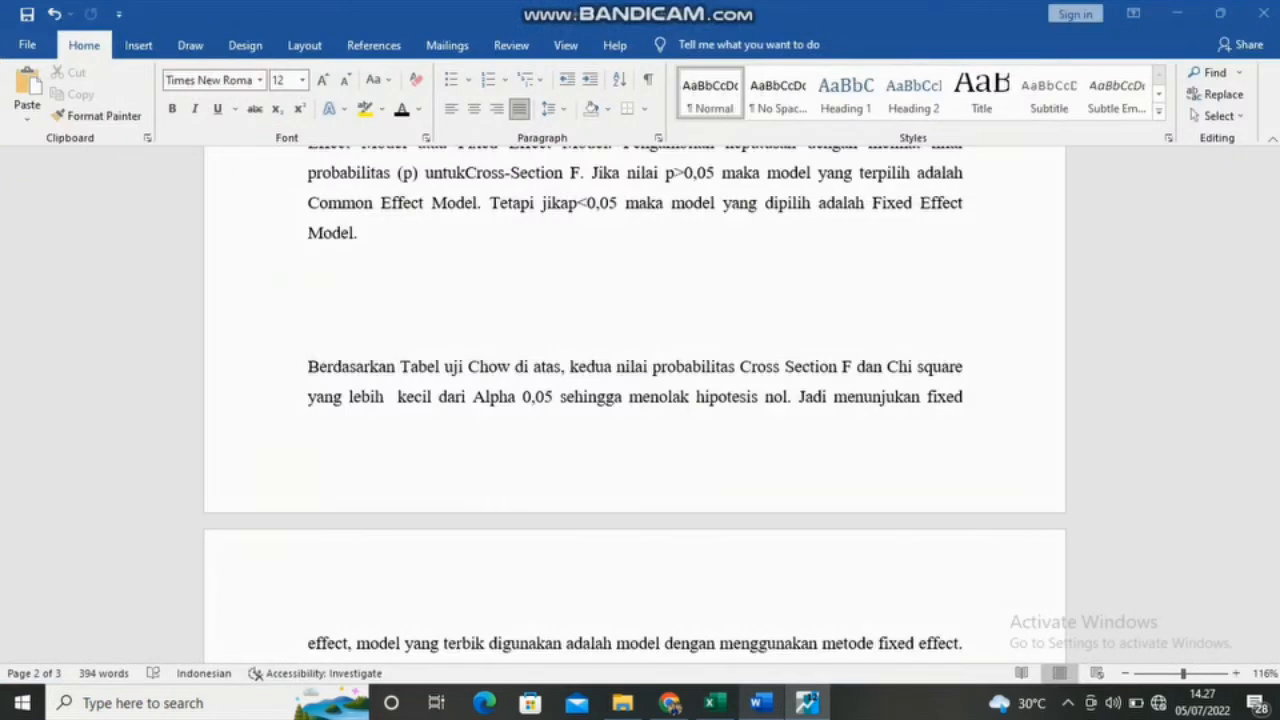
left_click(308, 278)
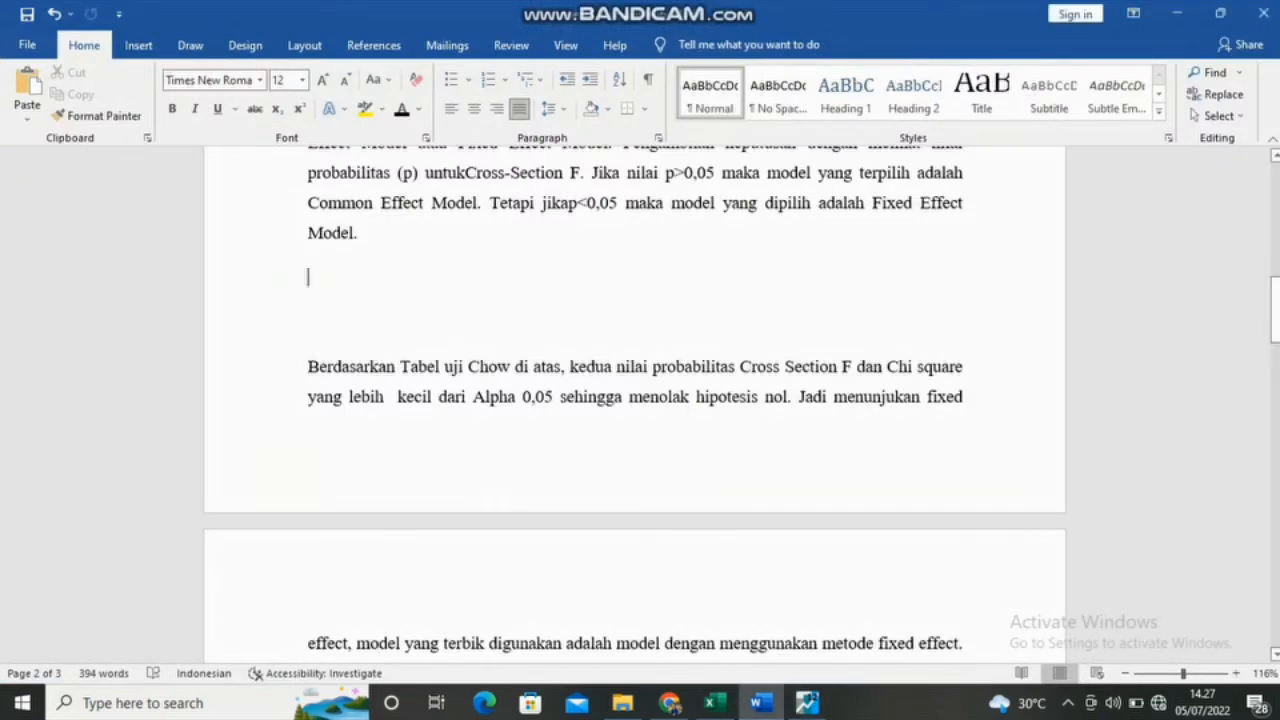
key("ctrl+v")
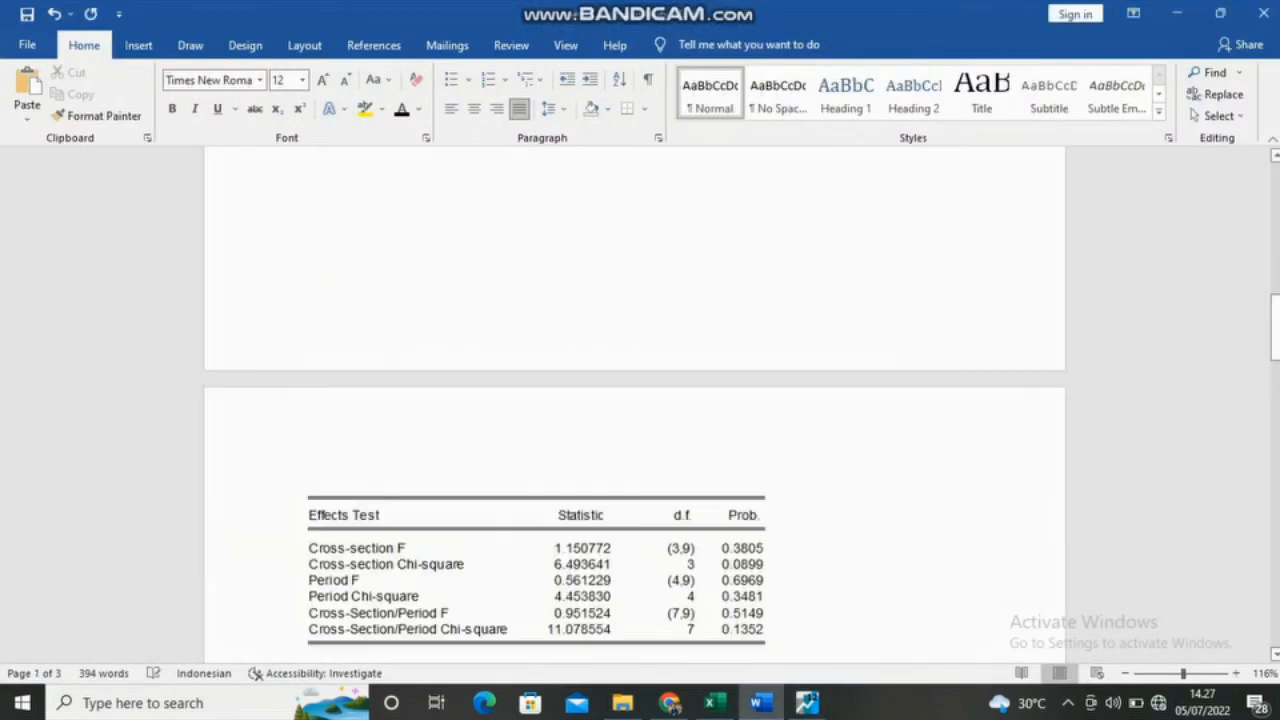
- Examine the pasted Chow test table and its concluding paragraph down to the Uji Hausman heading
key("Down")
key("Down")
key("Down")
key("Down")
key("Down")
key("Down")
key("Down")
key("Down")
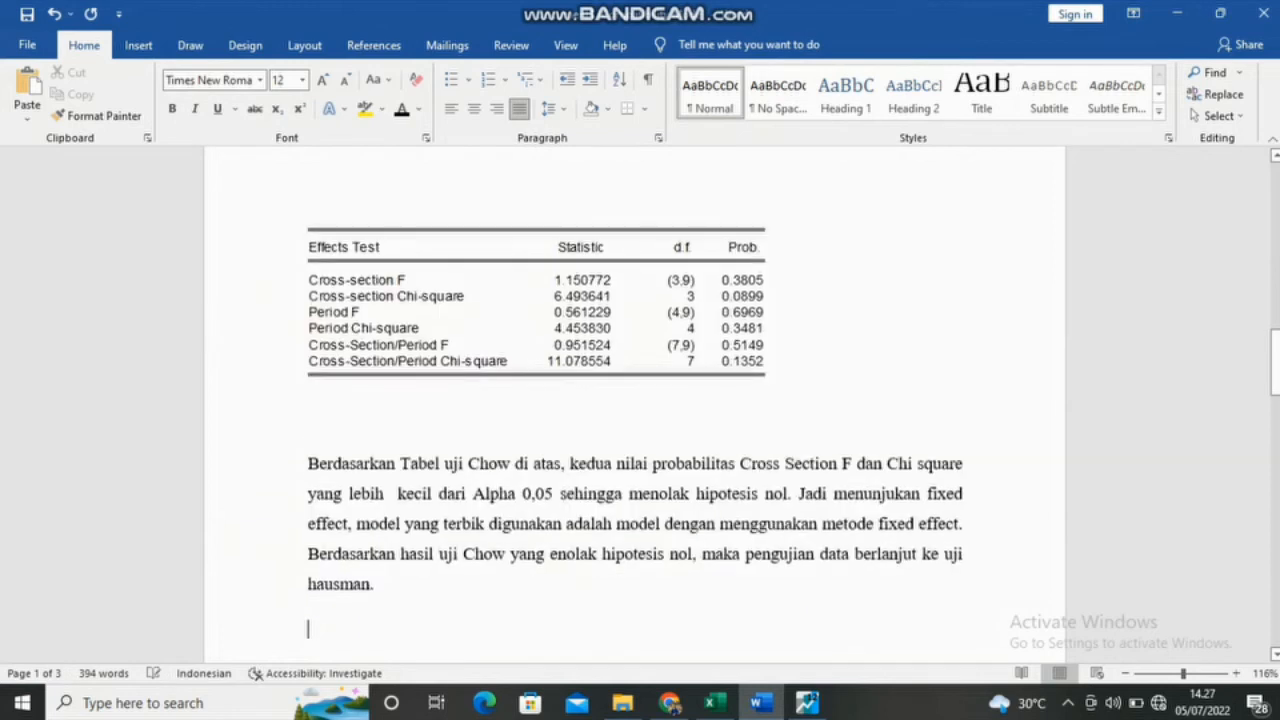
key("Down")
key("Down")
key("Down")
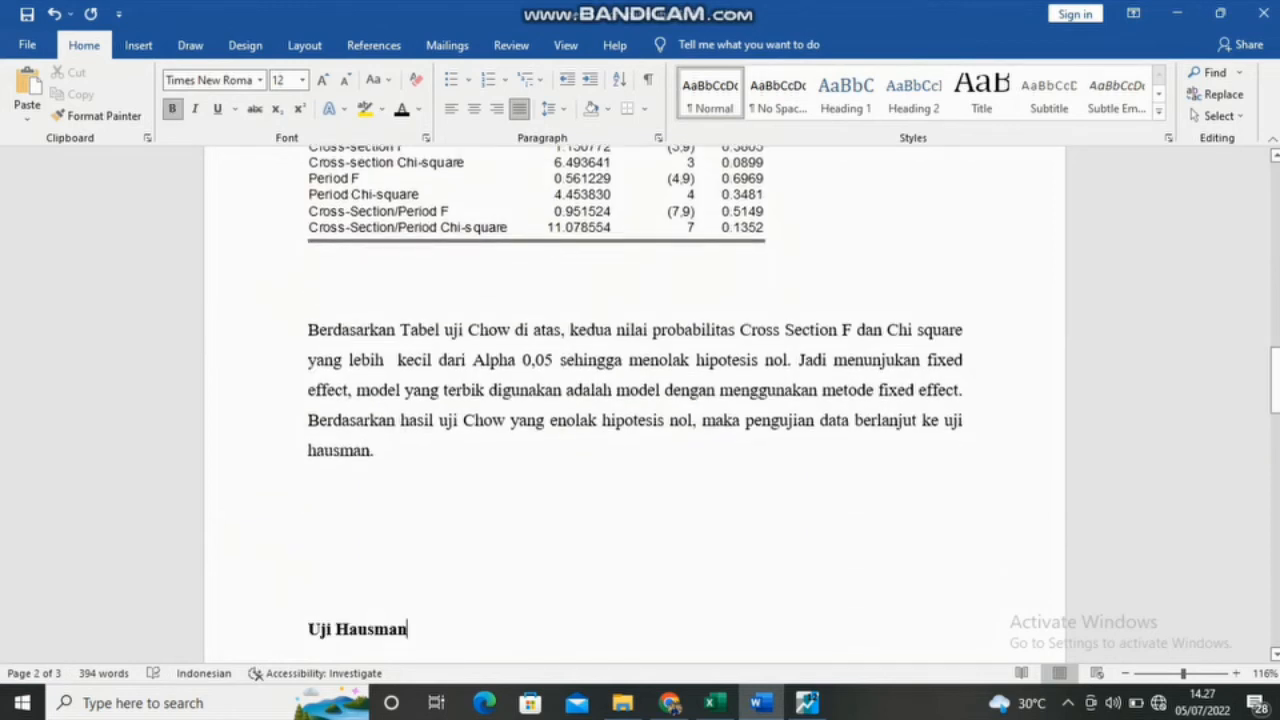
- Switch back to EViews, minimize the fixed effects equation window, and open the selected workfile series as another new equation
key("alt+Tab")
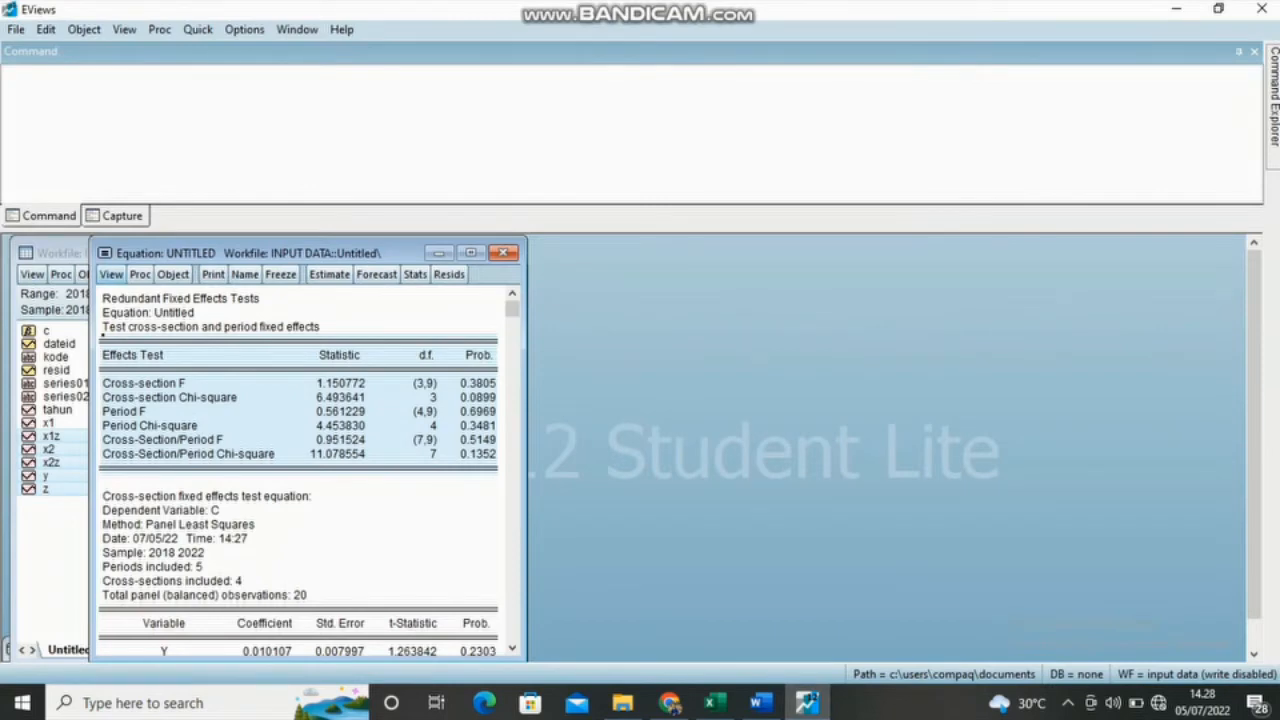
left_click(111, 274)
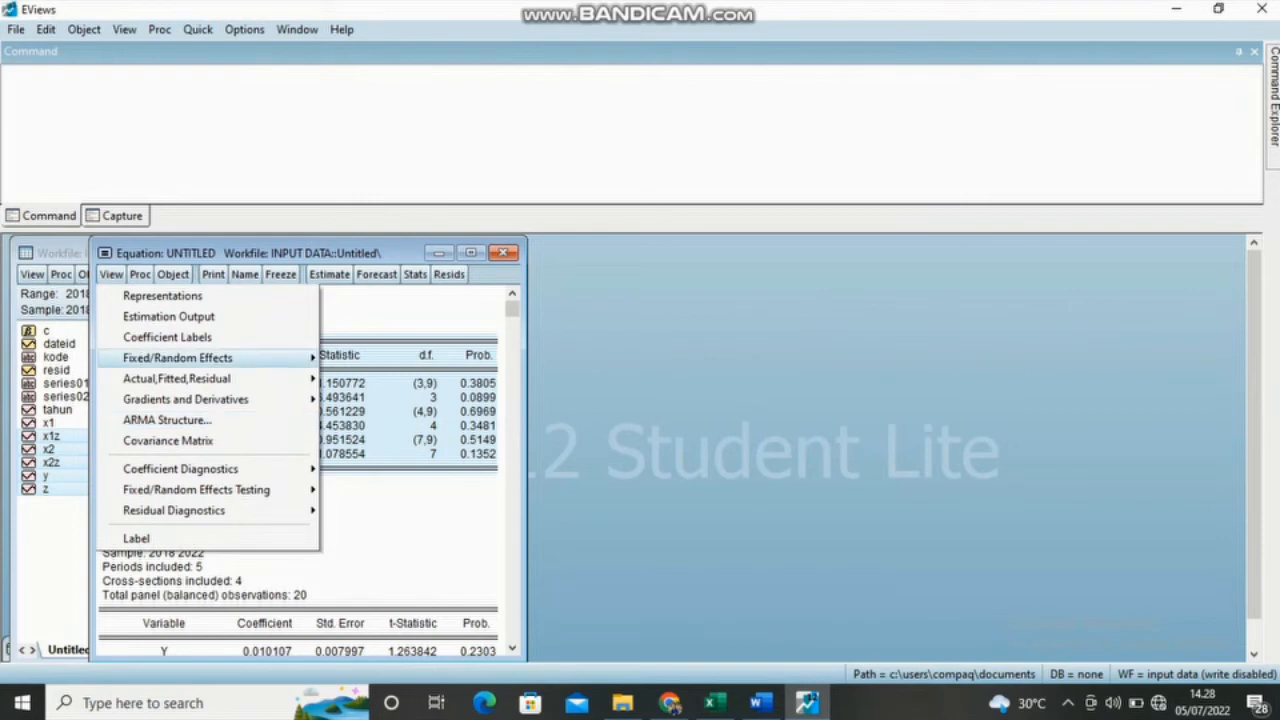
left_click(439, 253)
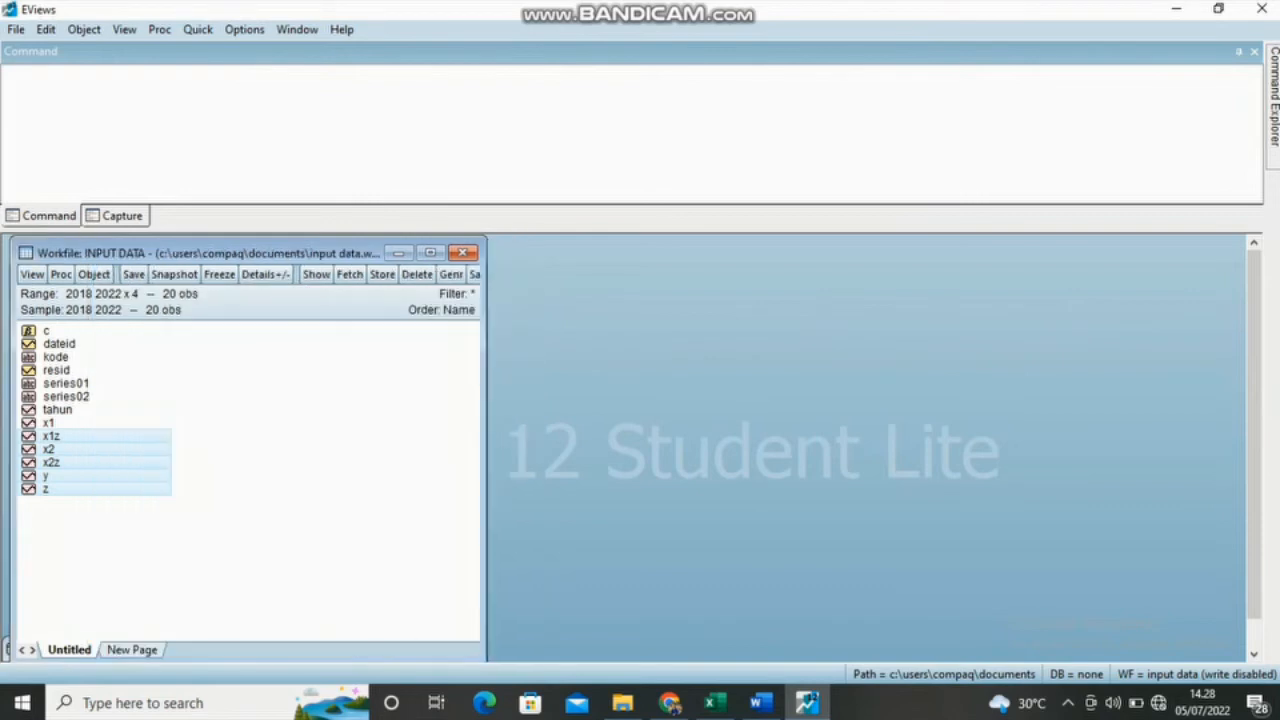
right_click(80, 440)
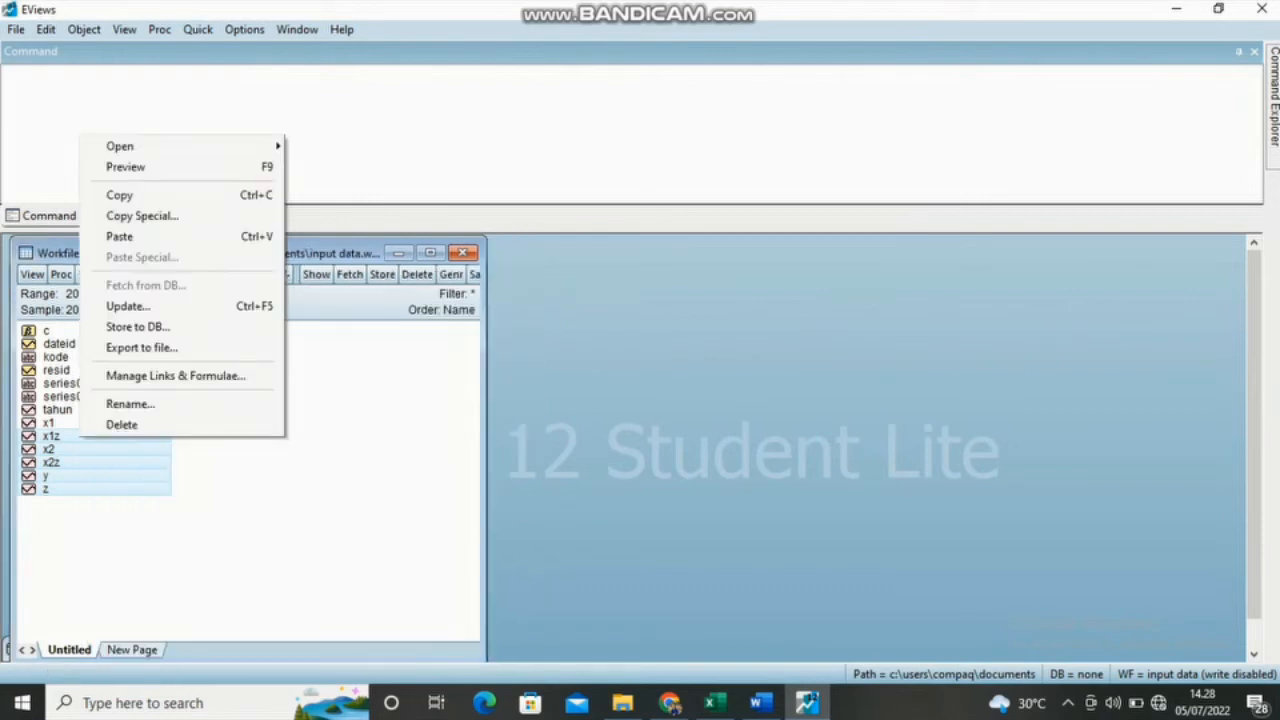
mouse_move(150, 146)
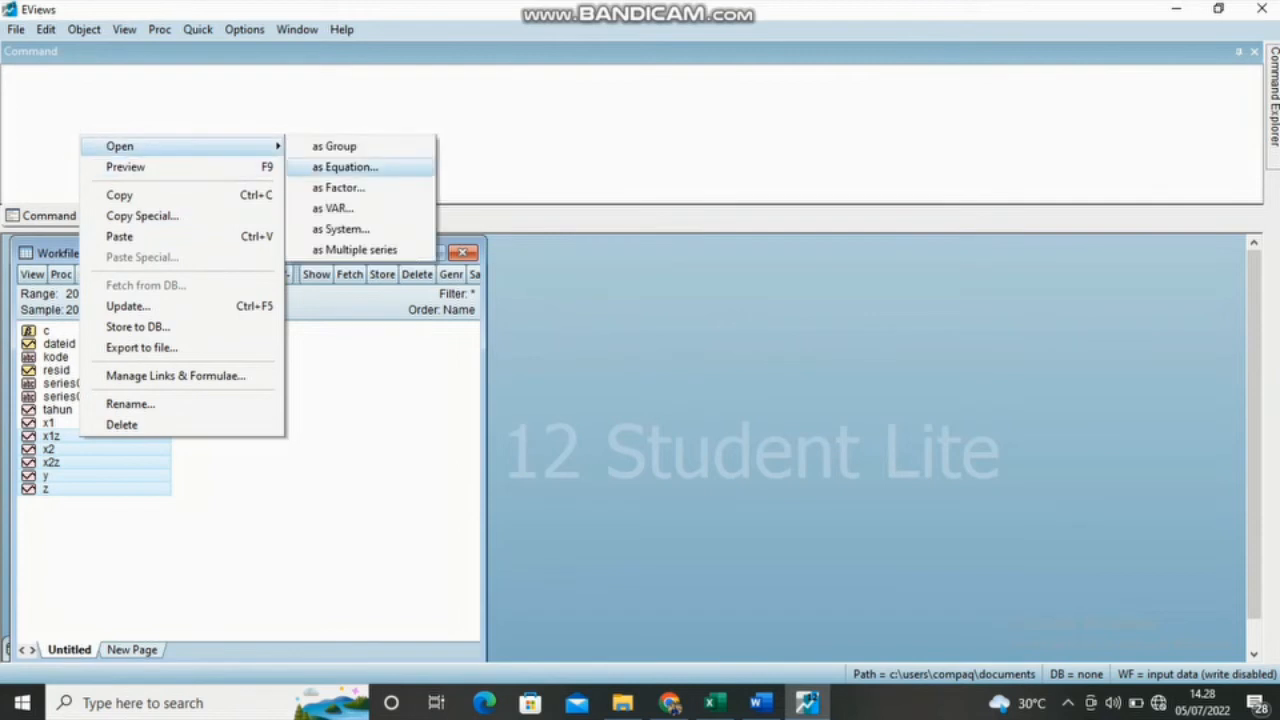
left_click(345, 167)
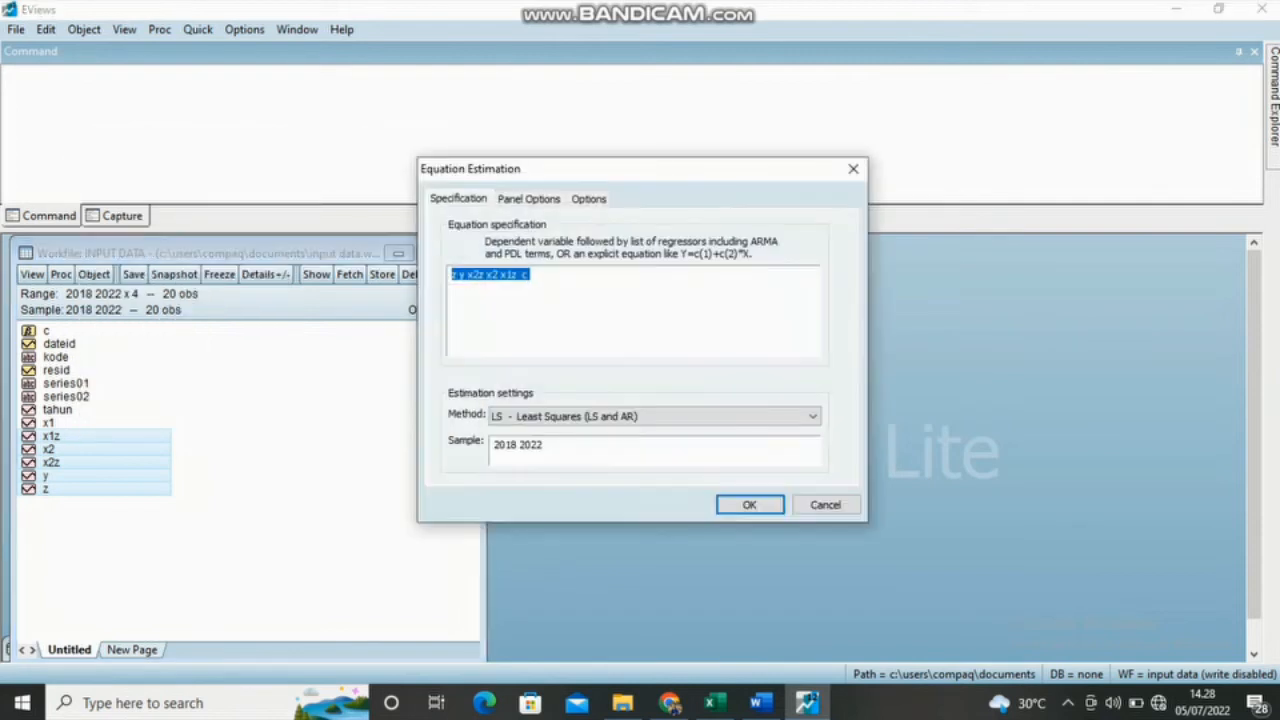
- Replace the default equation specification with c y x1 x2 z
key("BackSpace")
type("c y x")
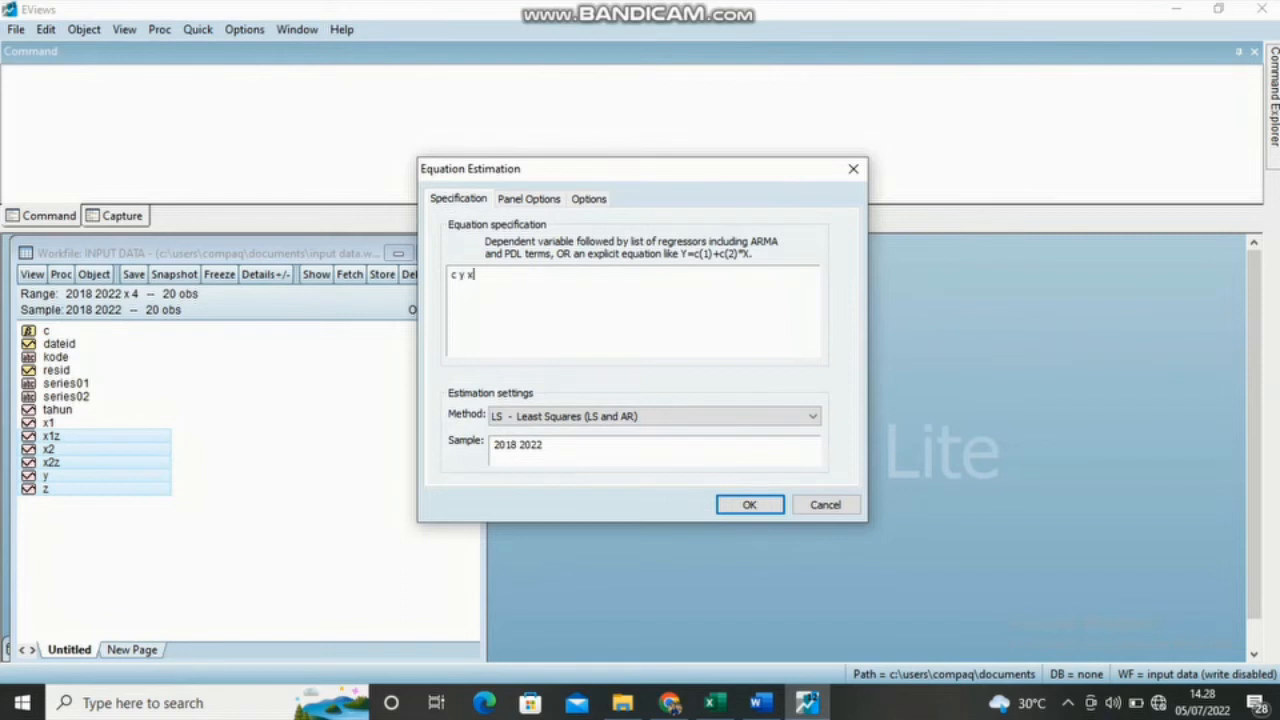
type("1 x2 z")
- Set the cross-section and period effects to Random and estimate the equation, deleting the previous untitled equation
left_click(529, 199)
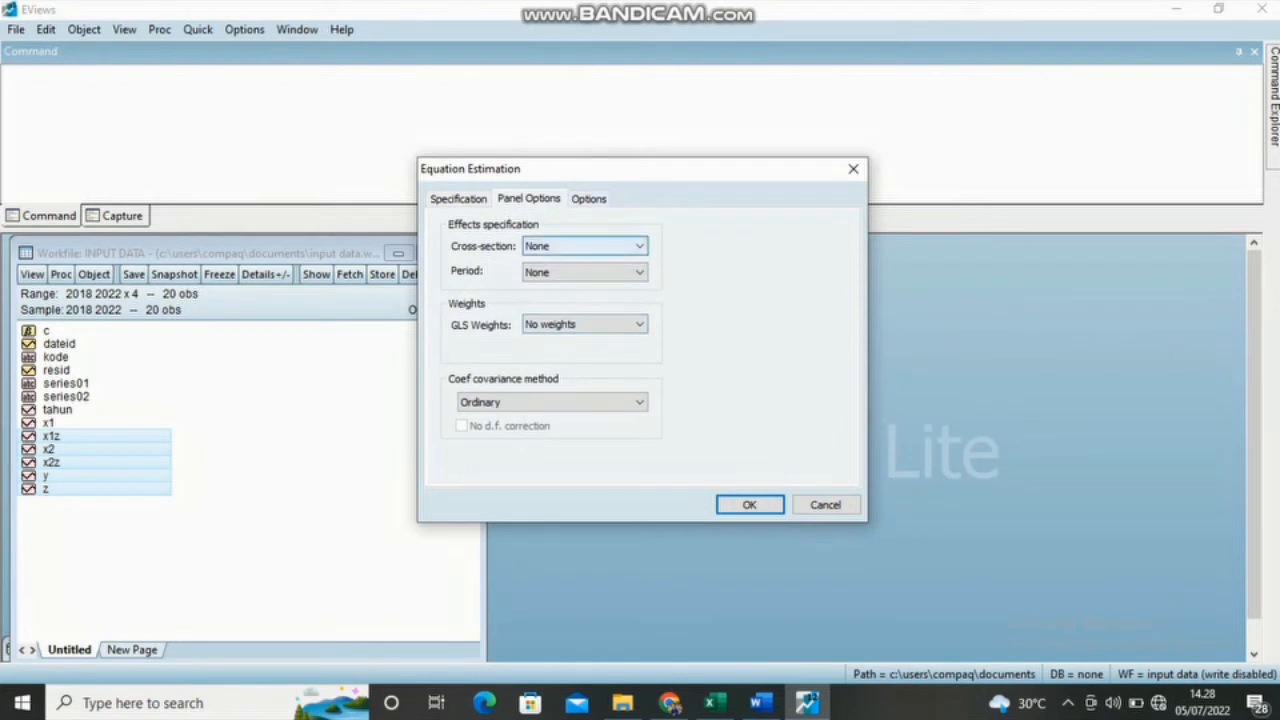
left_click(584, 246)
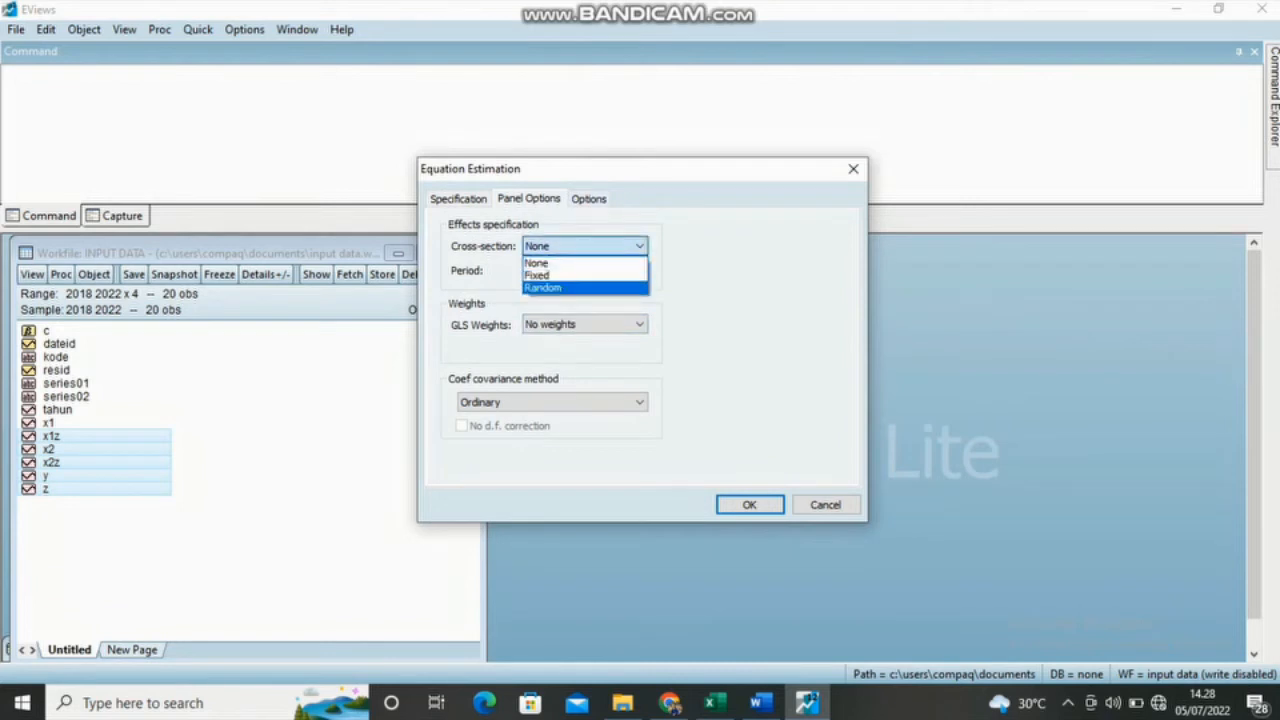
left_click(585, 287)
left_click(584, 271)
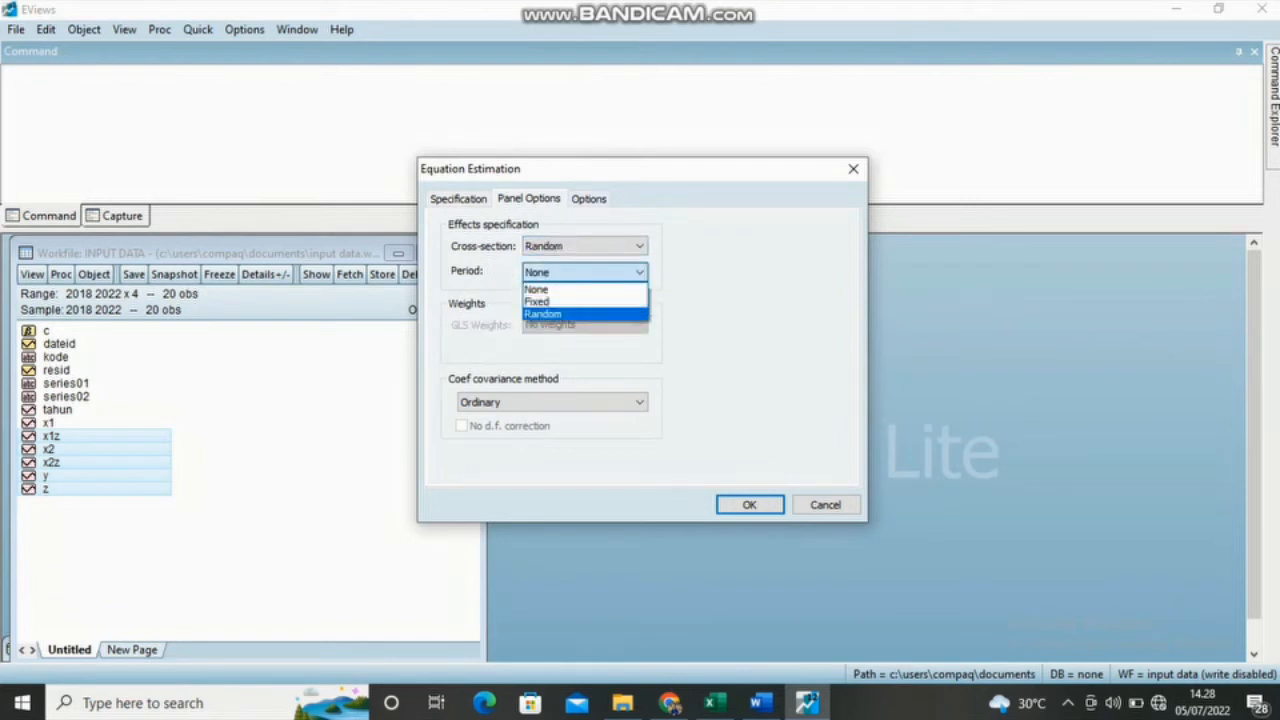
left_click(585, 314)
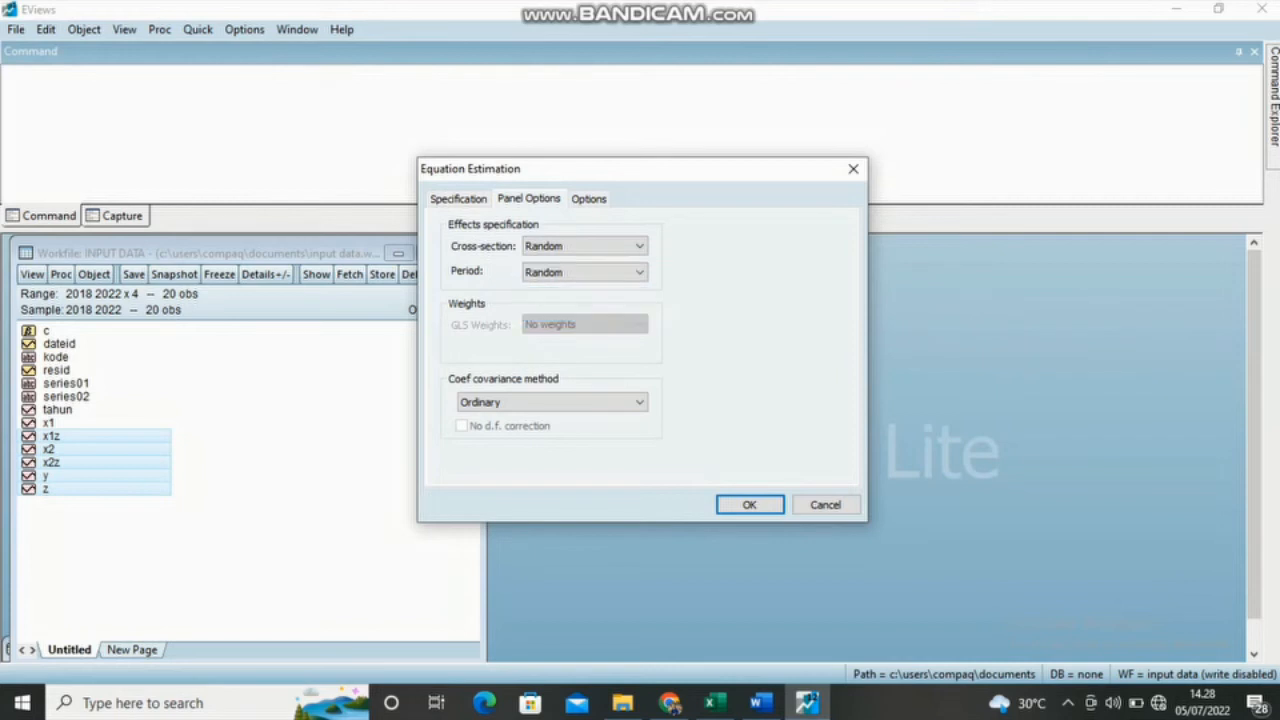
left_click(750, 505)
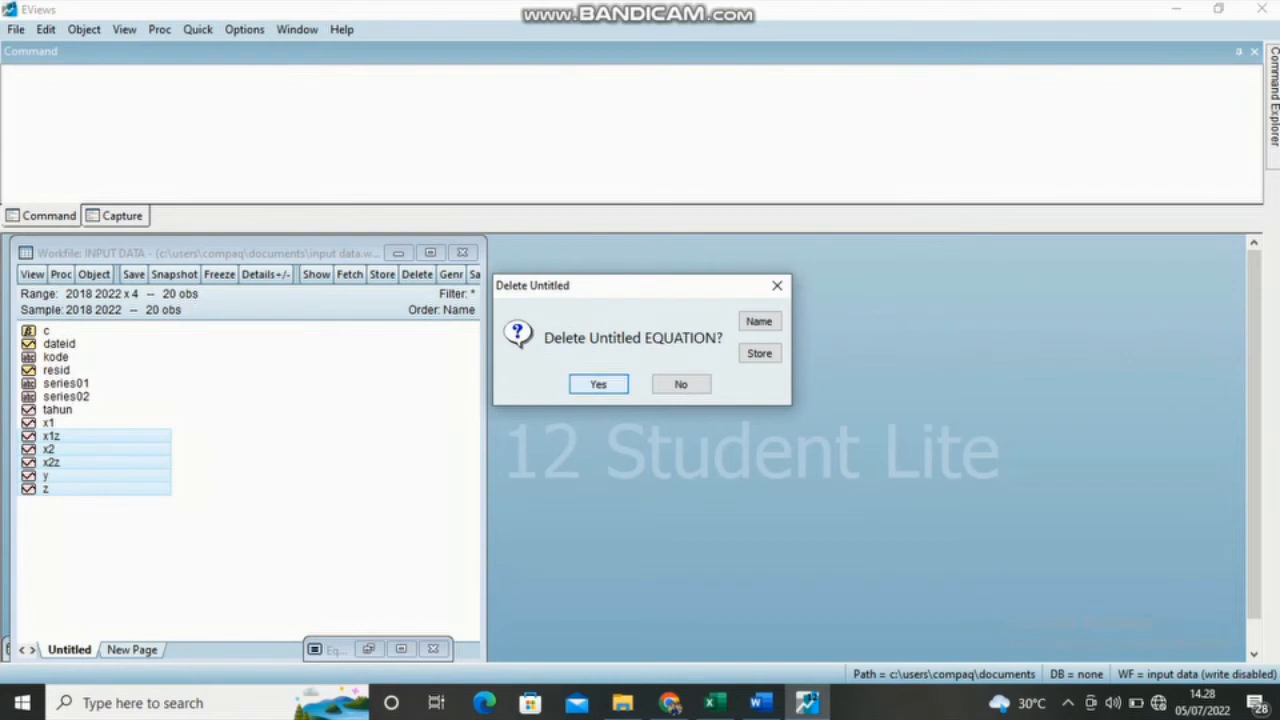
left_click(598, 384)
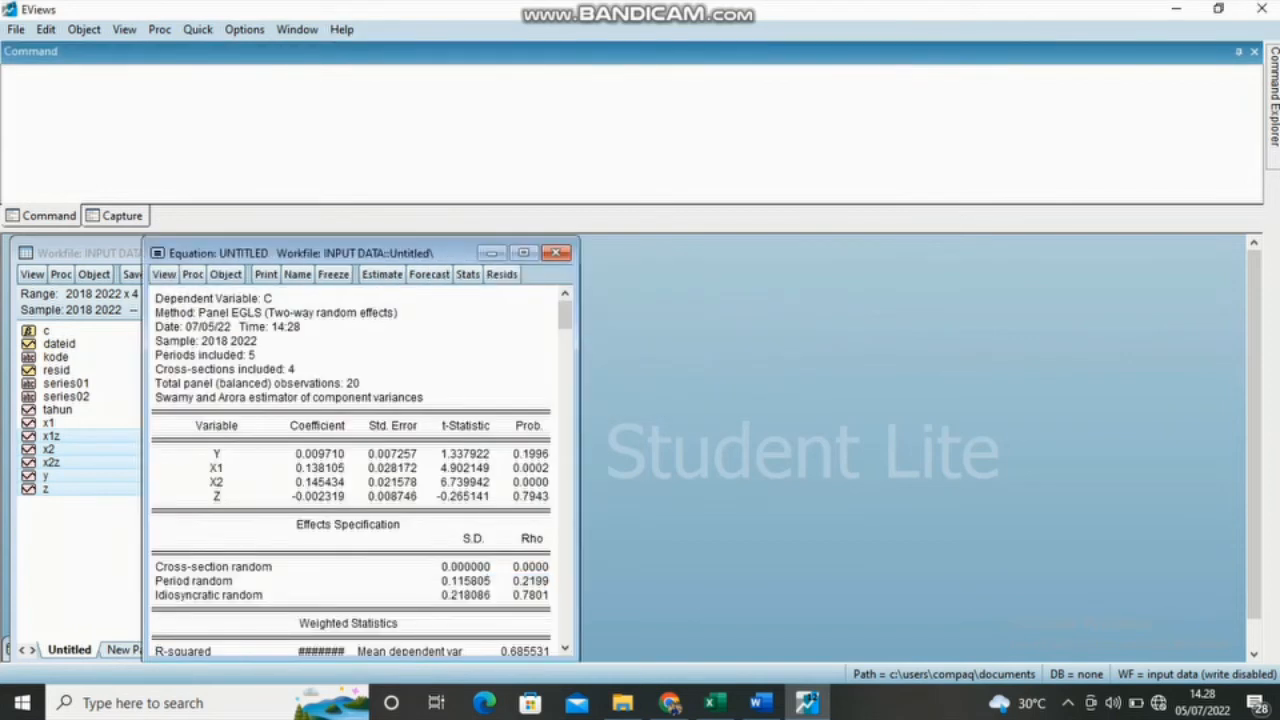
- Freeze the random effects output as a table titled random and minimize that table
left_click(333, 274)
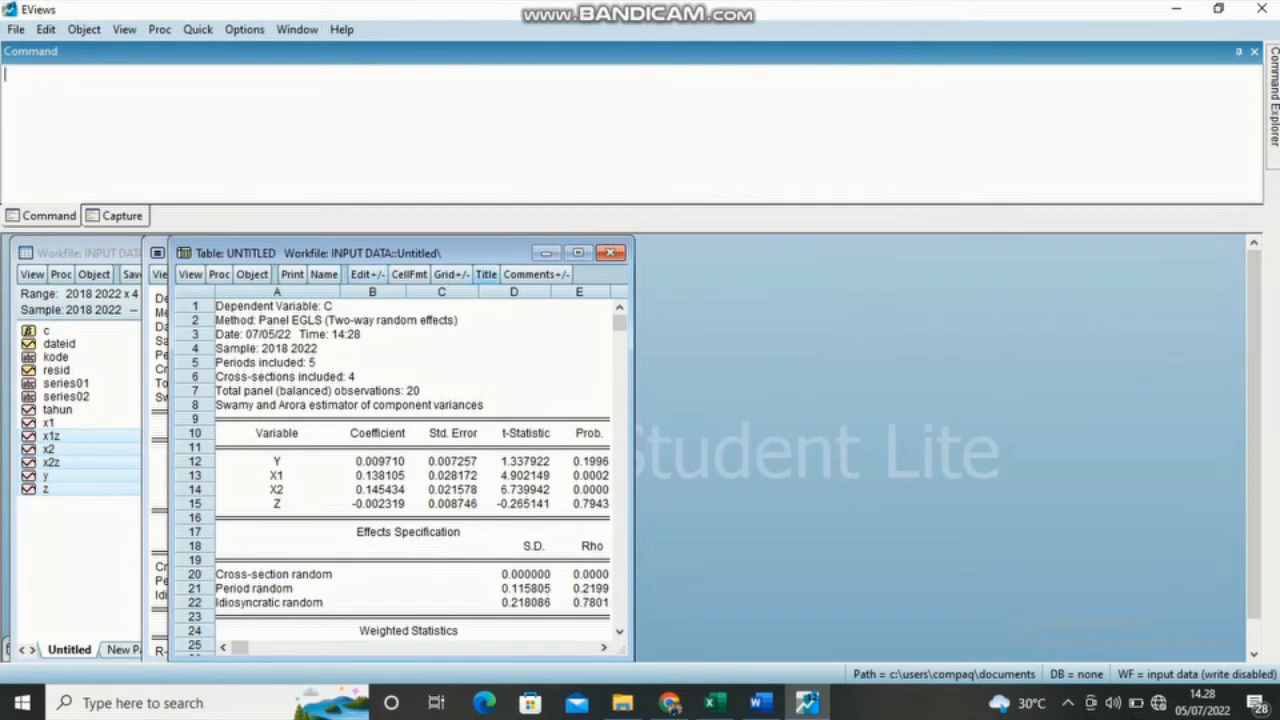
left_click(486, 274)
type("random")
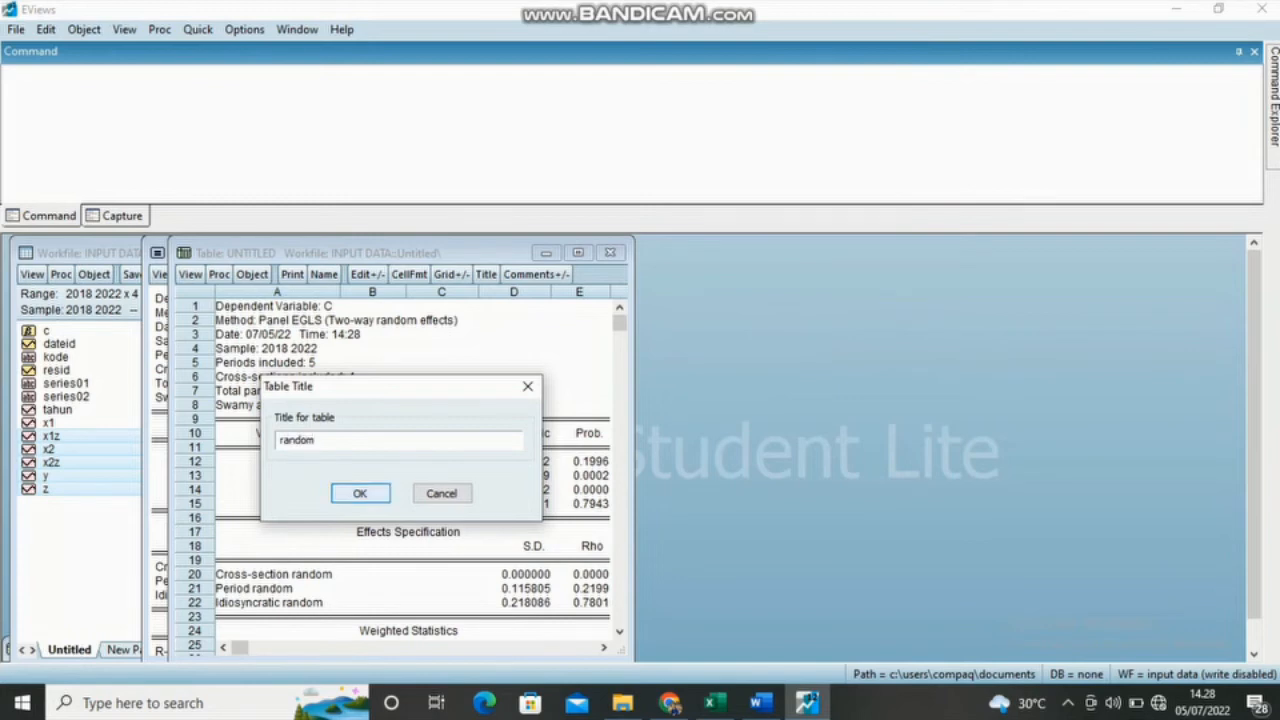
key("Return")
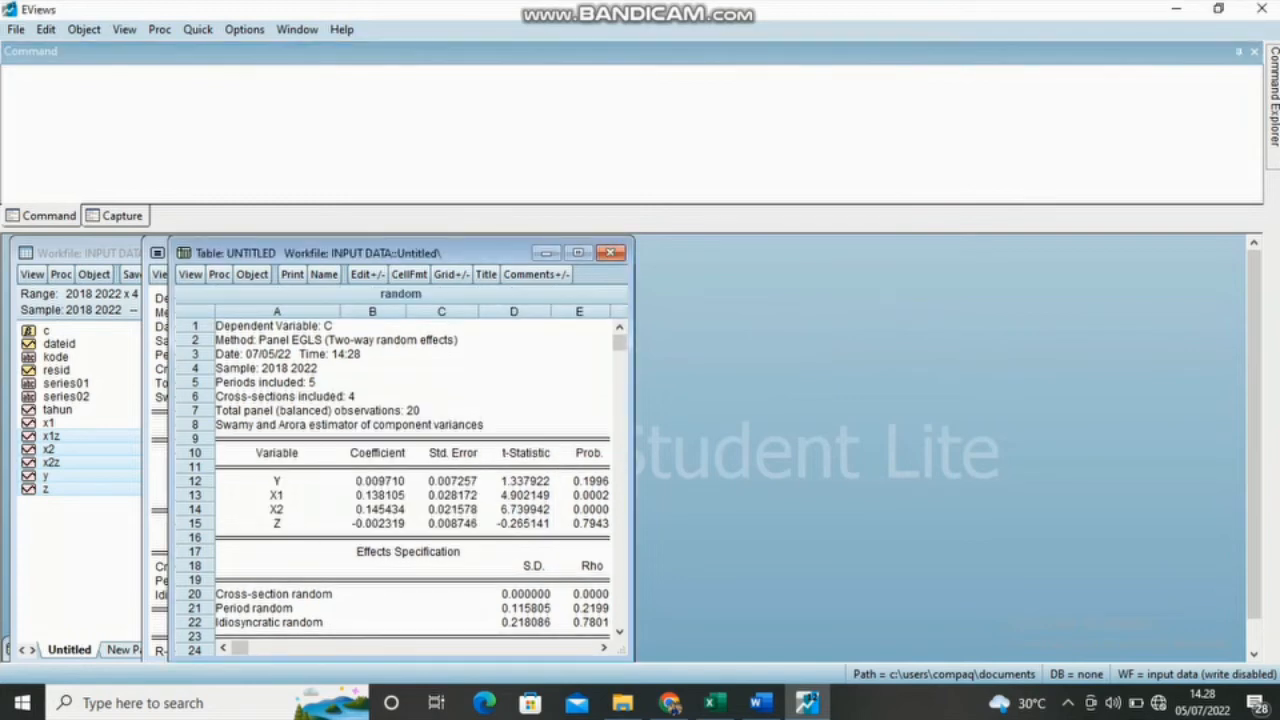
left_click(547, 253)
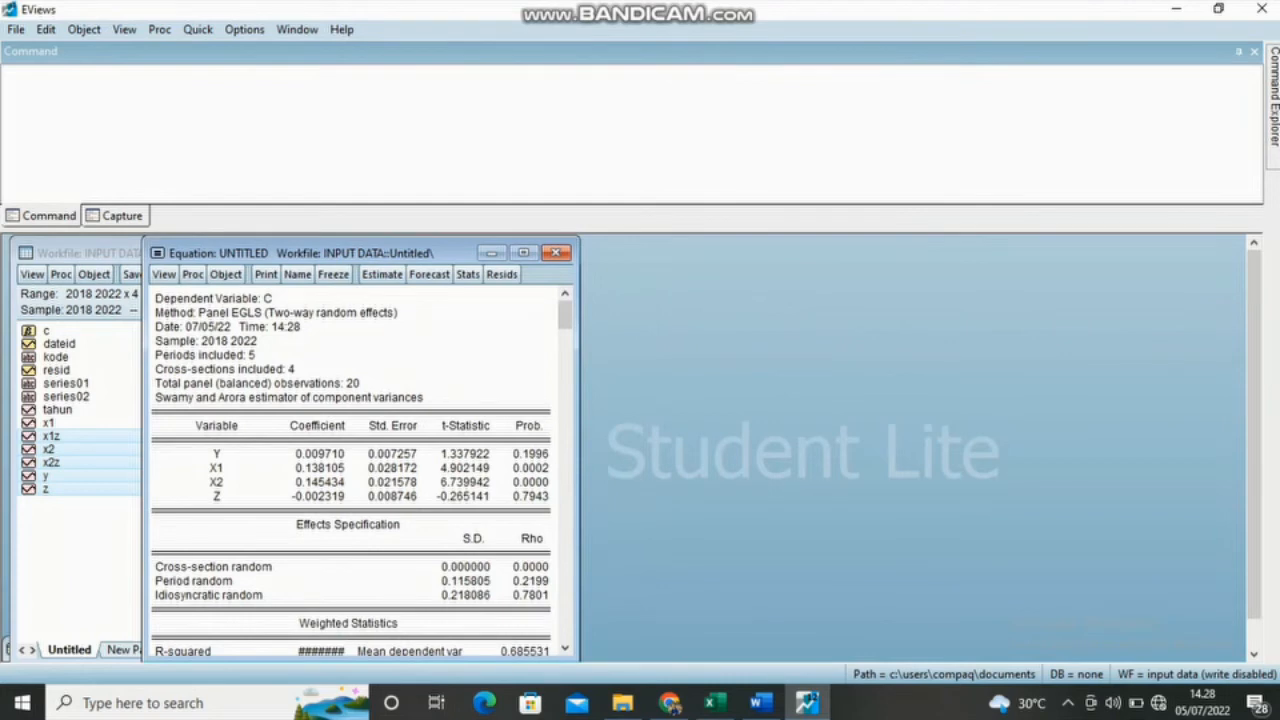
- Run the Correlated Random Effects Hausman test and copy its summary and comparison tables with numbers as displayed
left_click(164, 274)
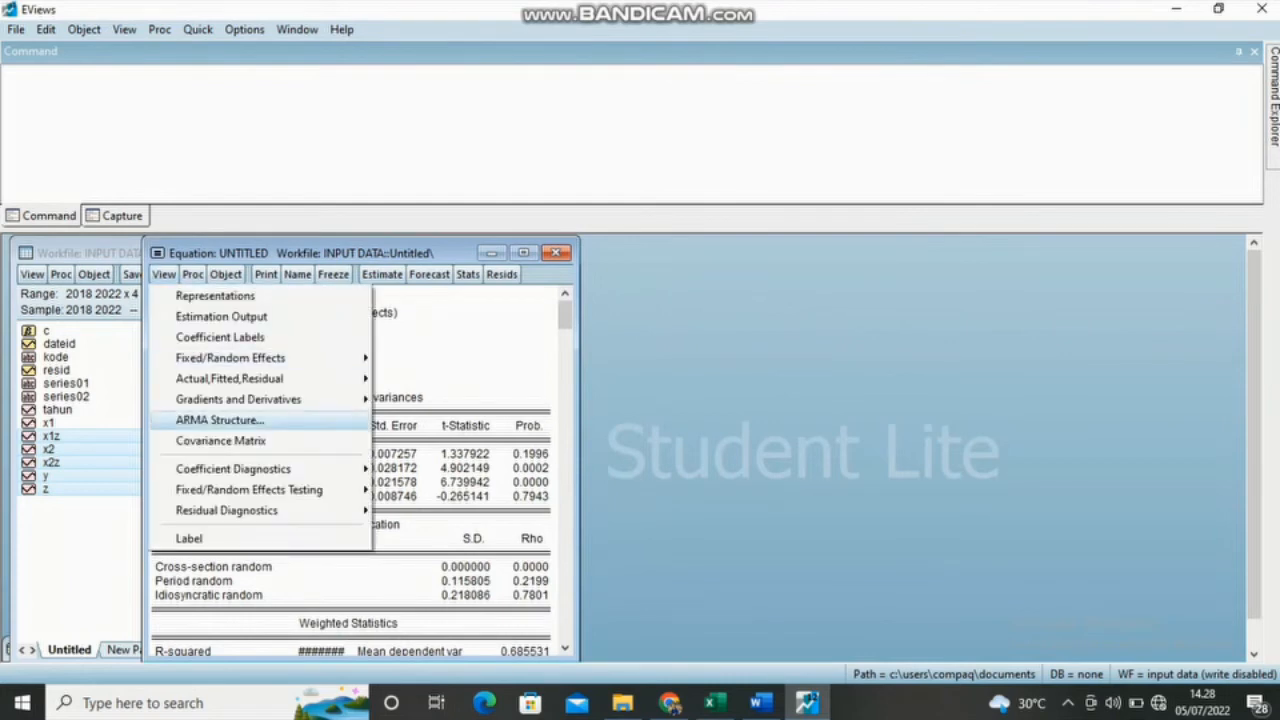
mouse_move(250, 490)
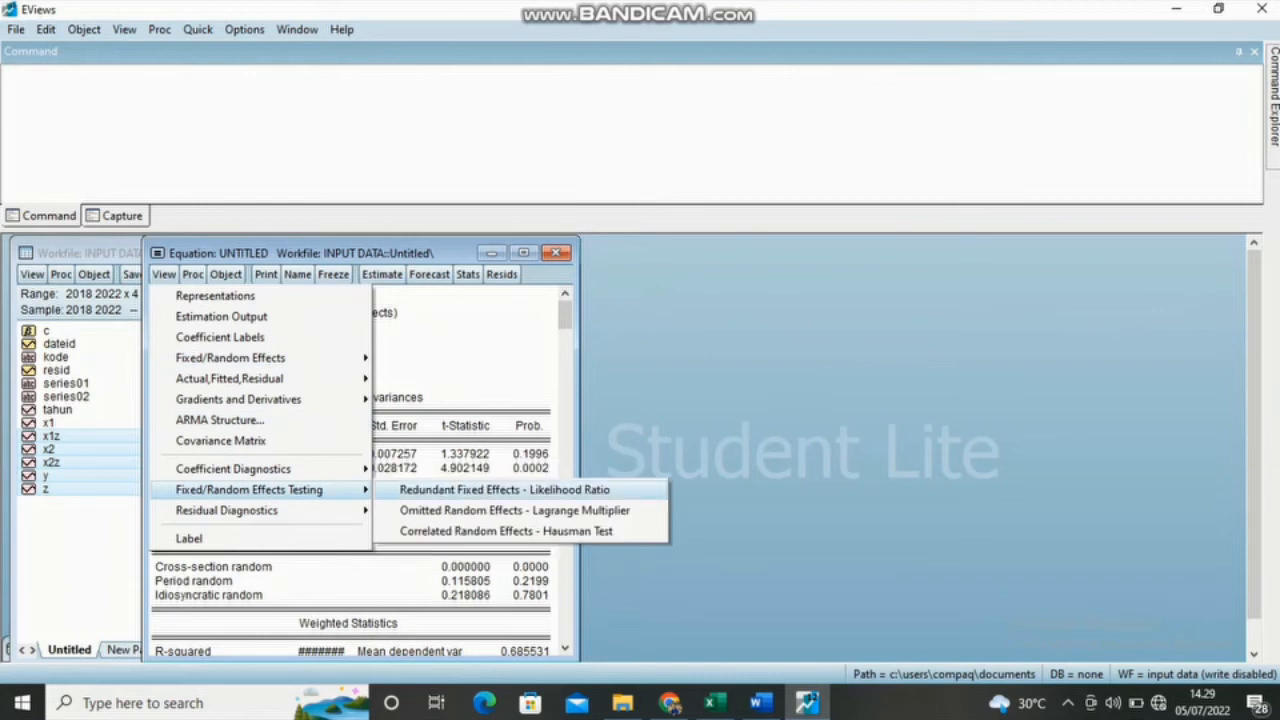
left_click(506, 531)
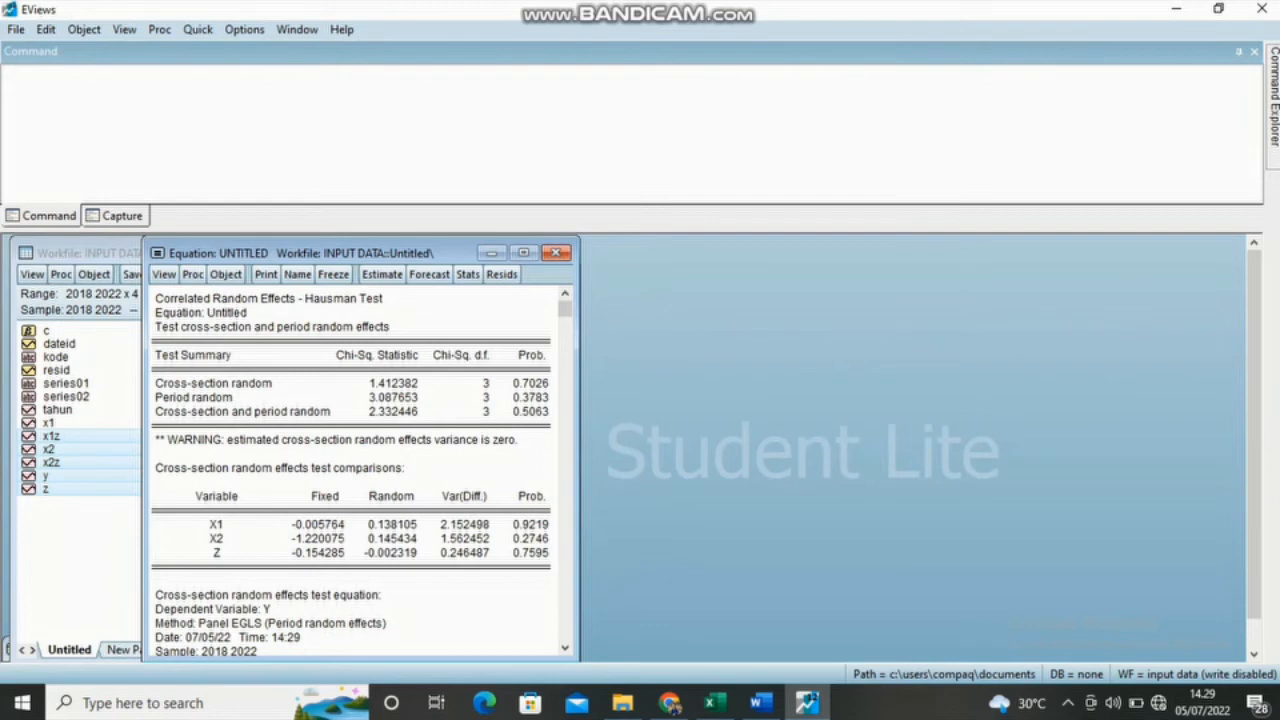
left_click_drag(155, 292, 546, 568)
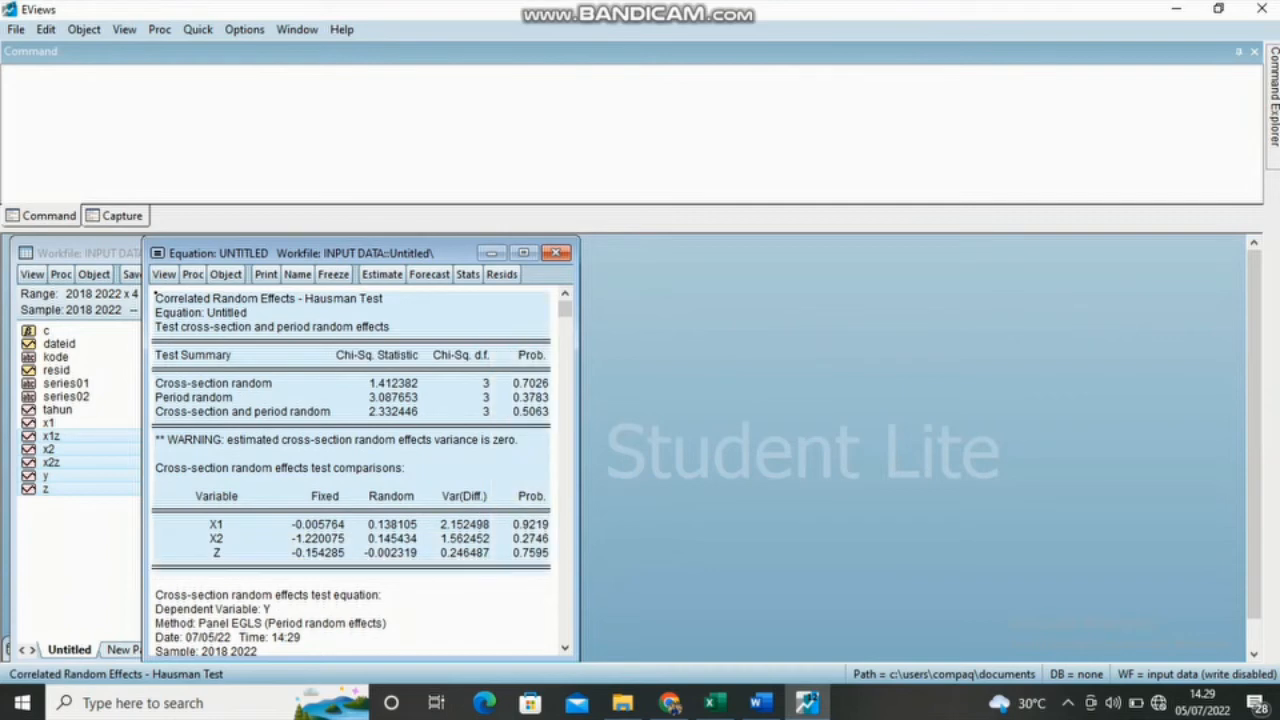
right_click(458, 489)
left_click(490, 502)
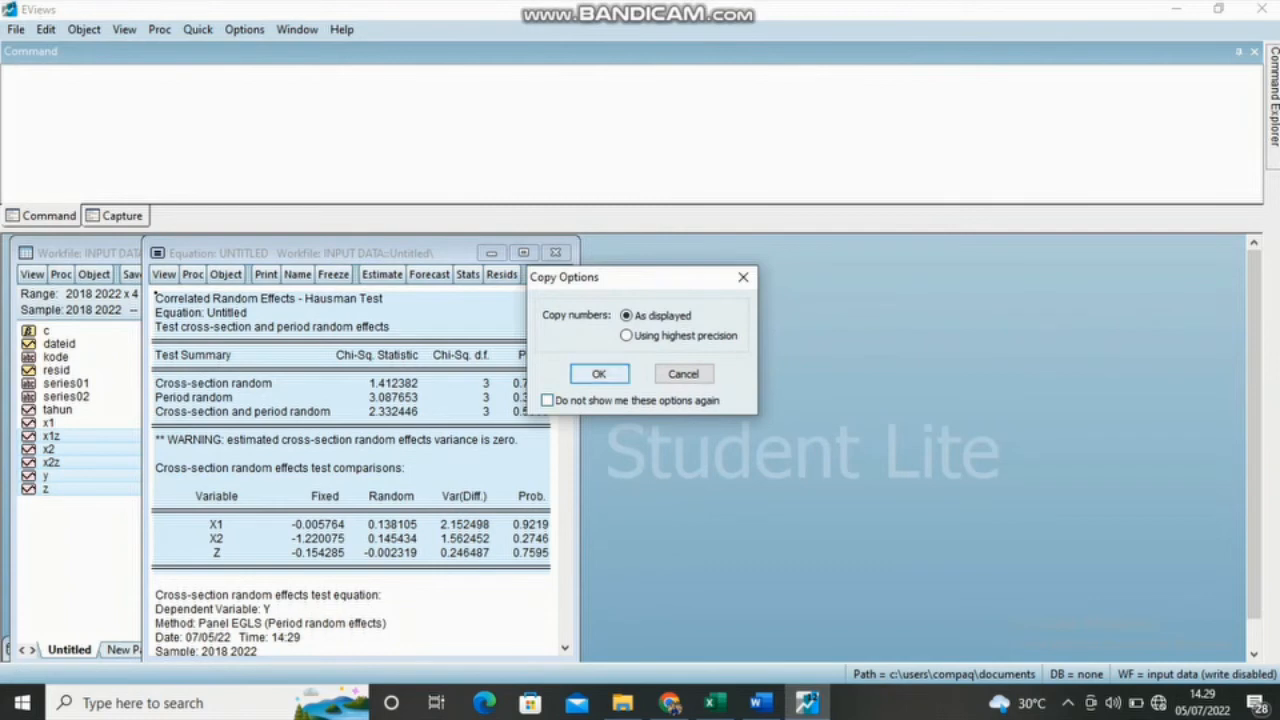
left_click(598, 374)
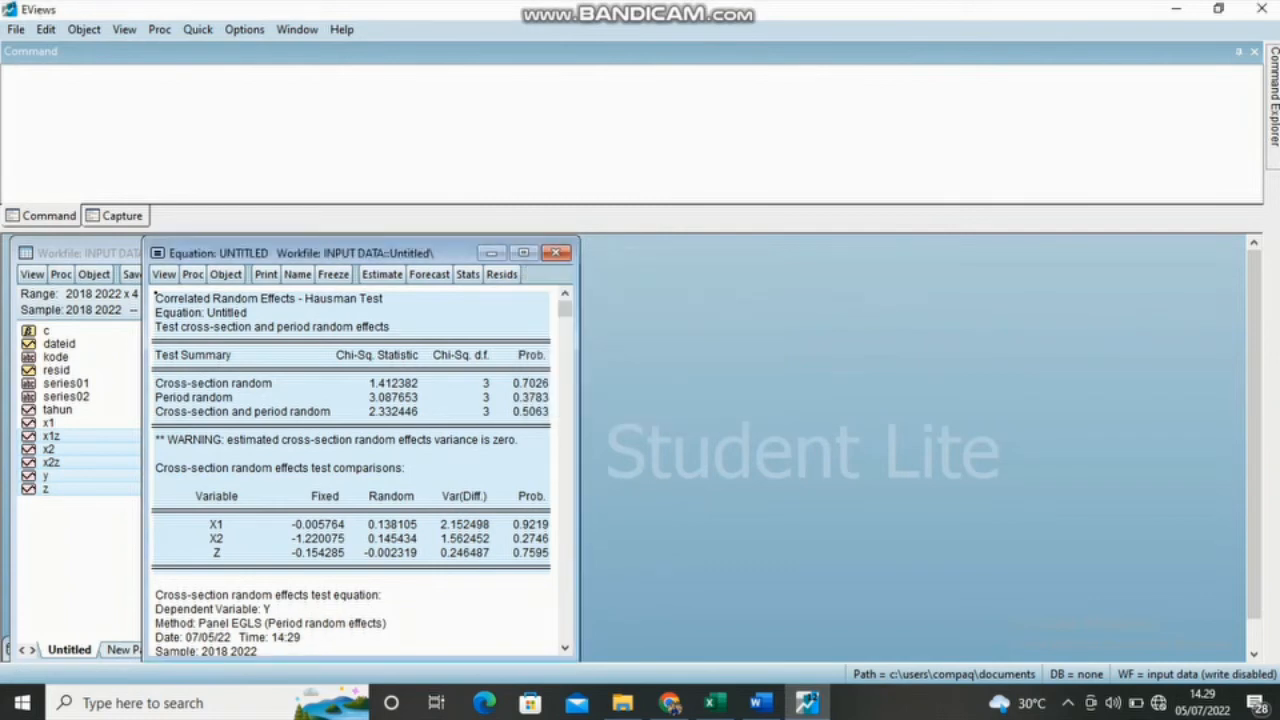
- Switch to Word and paste the Hausman test tables on the blank line above the Uji LM (Lagrange Multiplier) heading
left_click(757, 703)
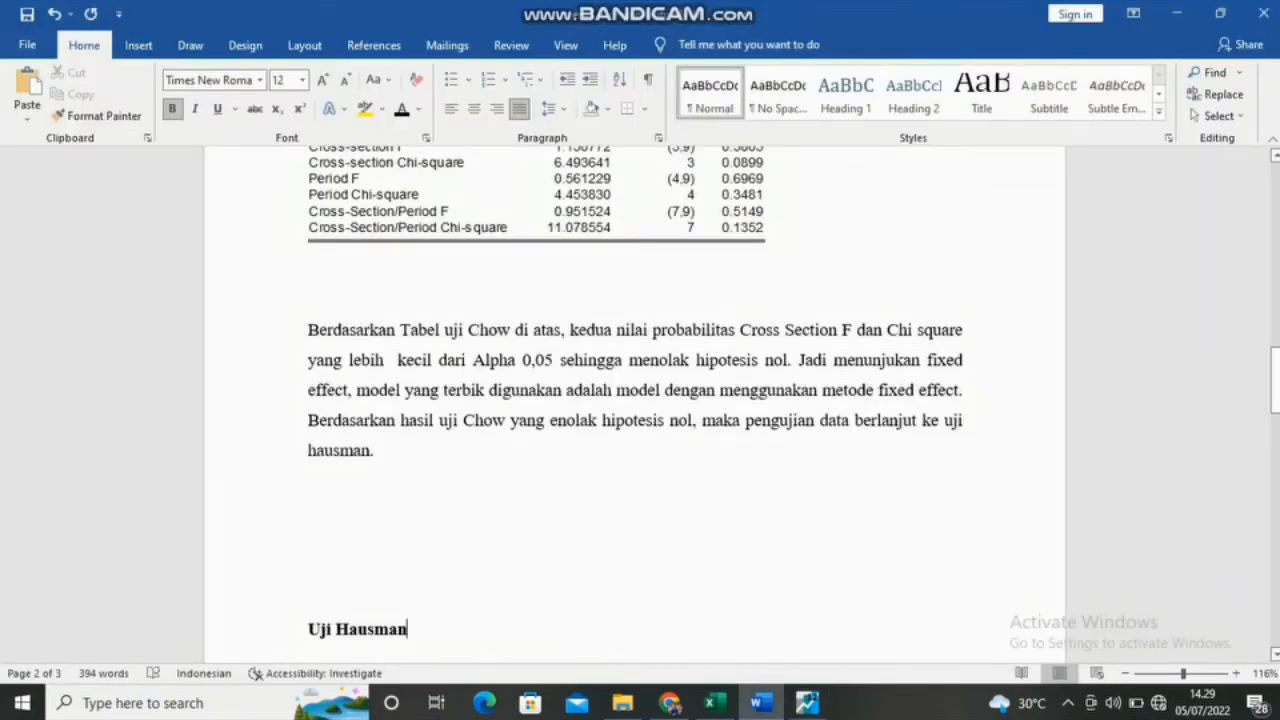
key("Down")
key("Down")
key("Down")
key("Down")
key("Down")
key("Down")
key("Down")
key("Down")
key("Down")
key("Down")
key("Down")
key("Down")
key("Down")
key("Down")
key("Down")
key("Down")
key("Down")
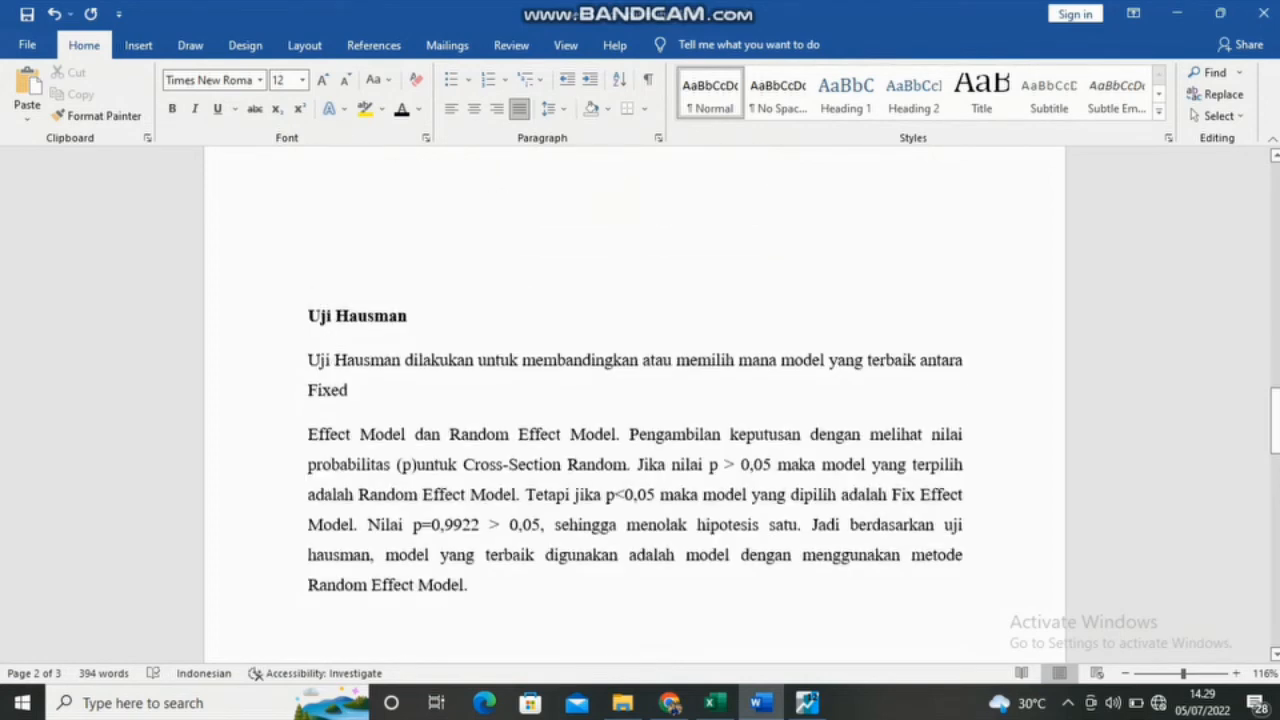
left_click(308, 190)
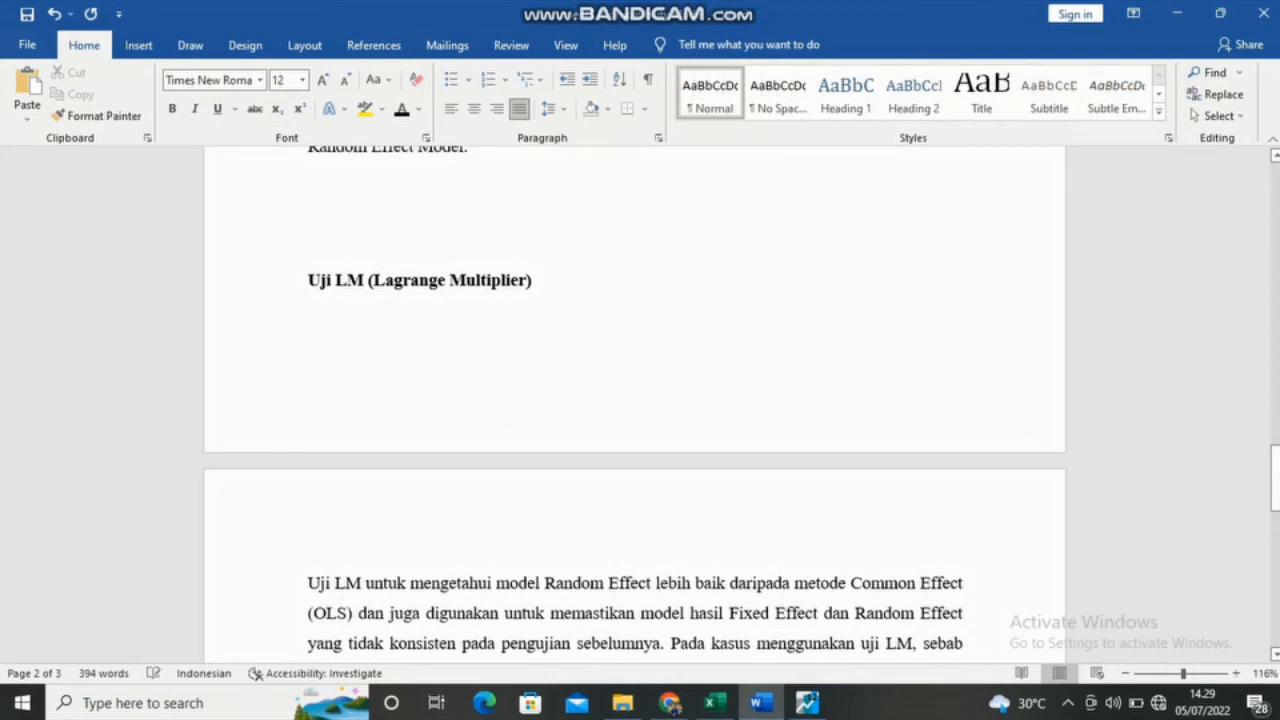
key("ctrl+v")
key("Down")
key("Down")
key("Down")
key("Down")
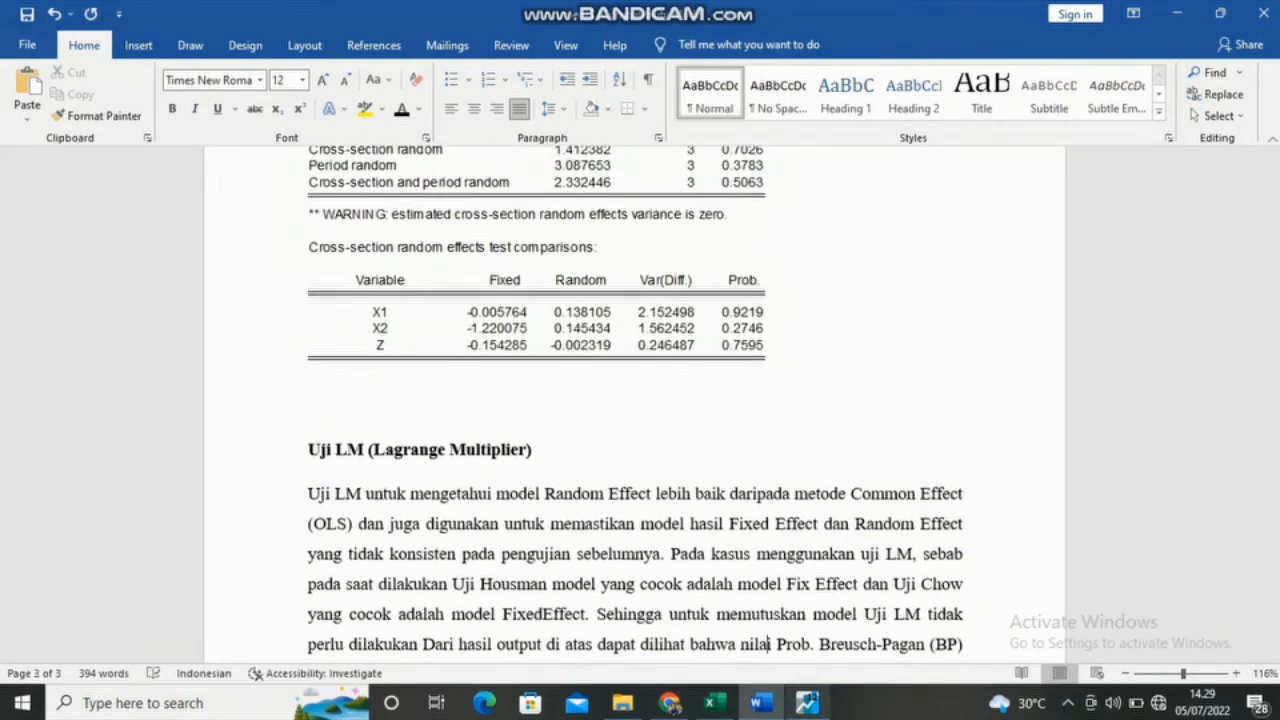
- Switch back to EViews, minimize the Hausman test equation window, and open the selected workfile series as a new equation
key("alt+Tab")
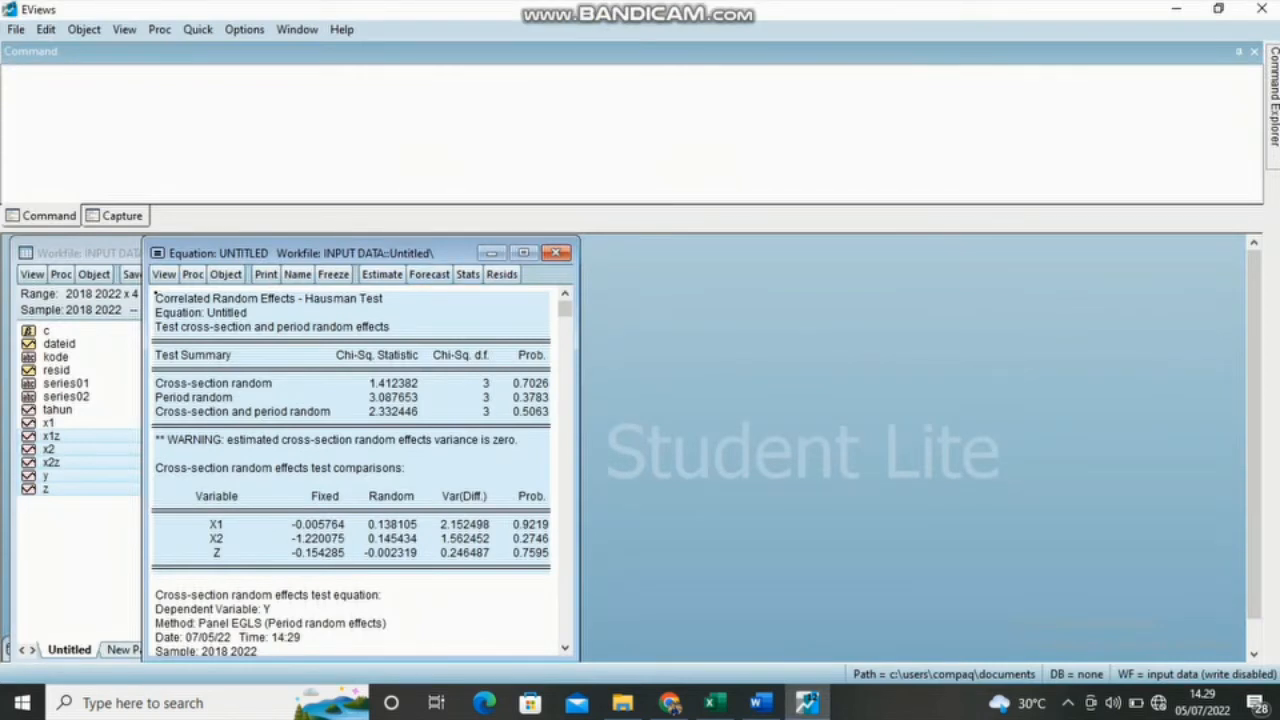
left_click(491, 252)
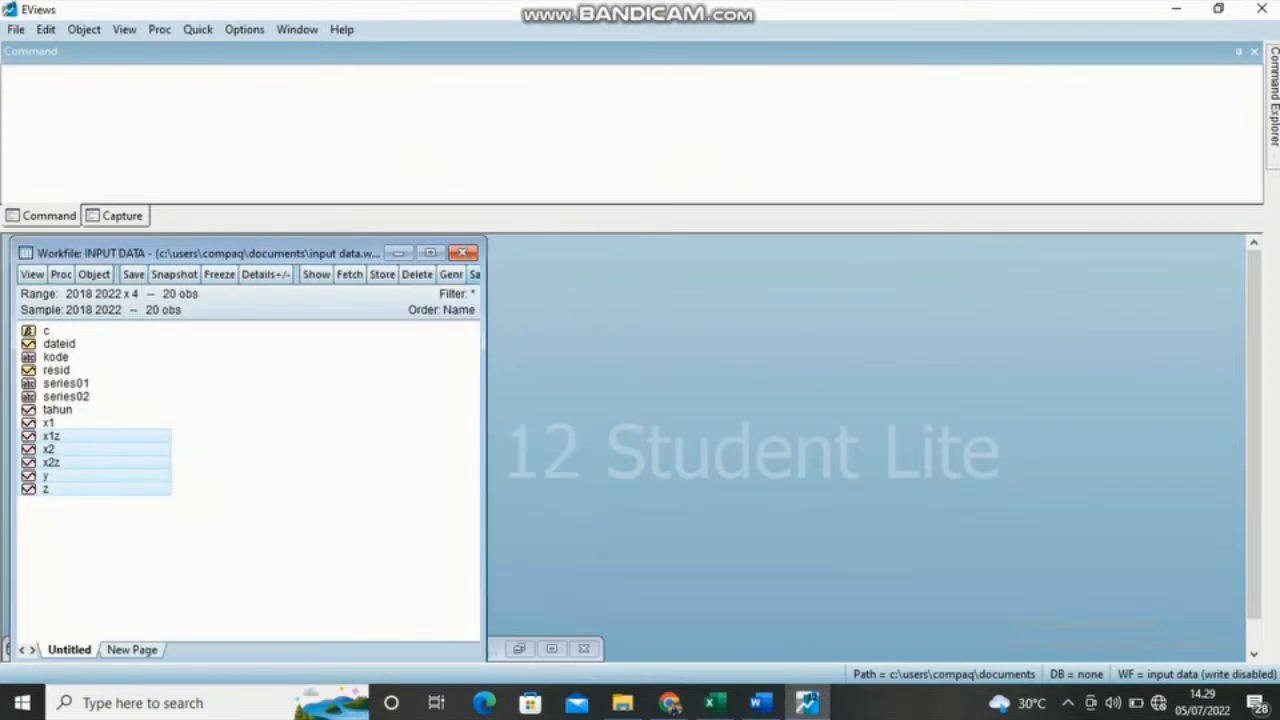
right_click(77, 449)
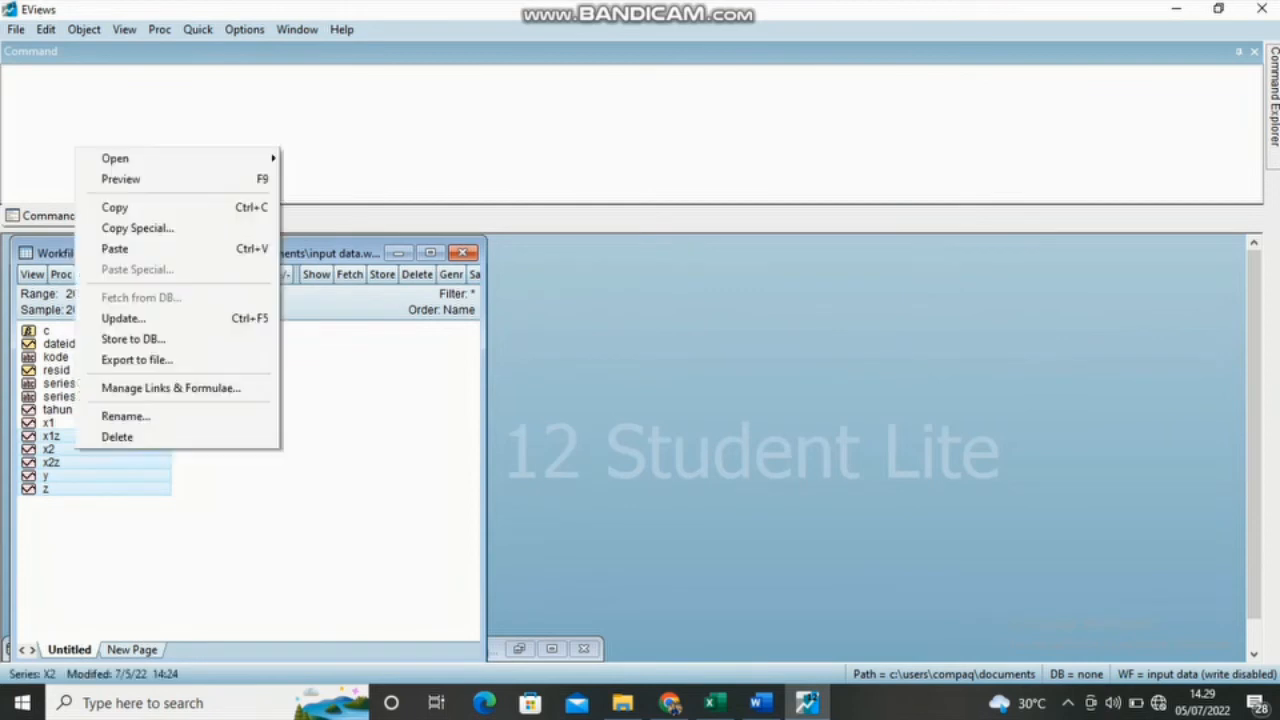
mouse_move(150, 158)
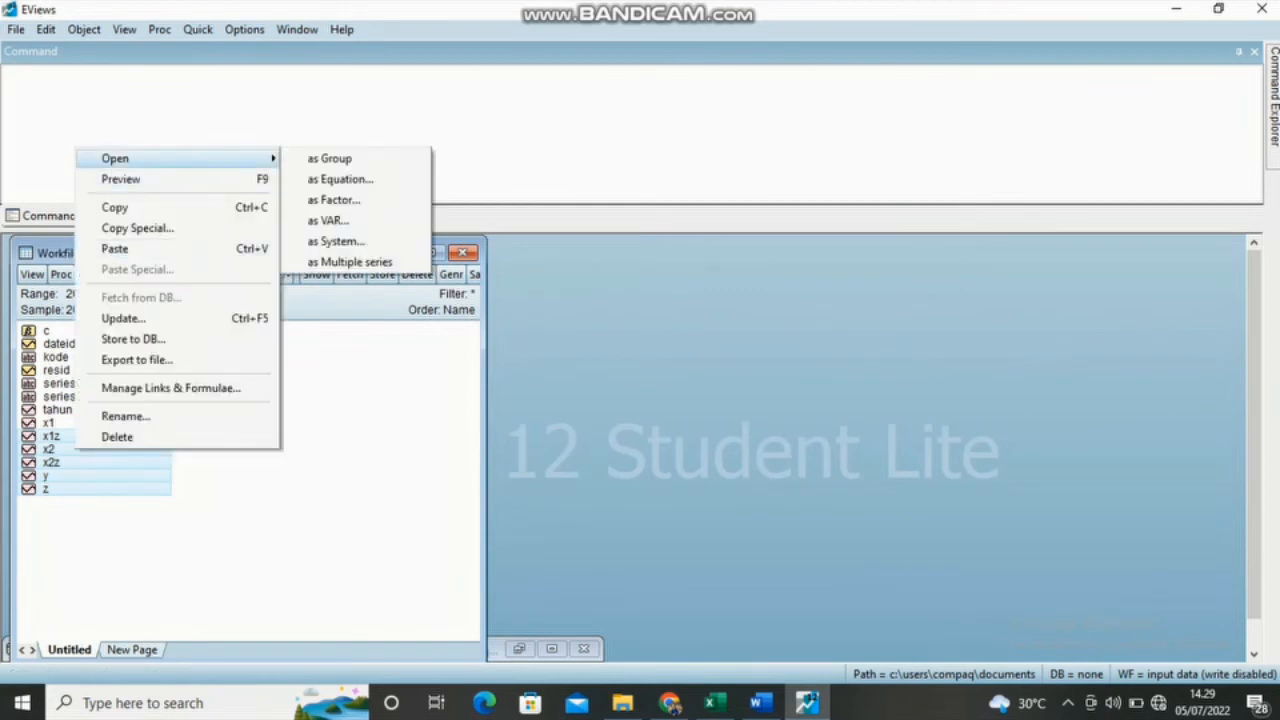
left_click(340, 179)
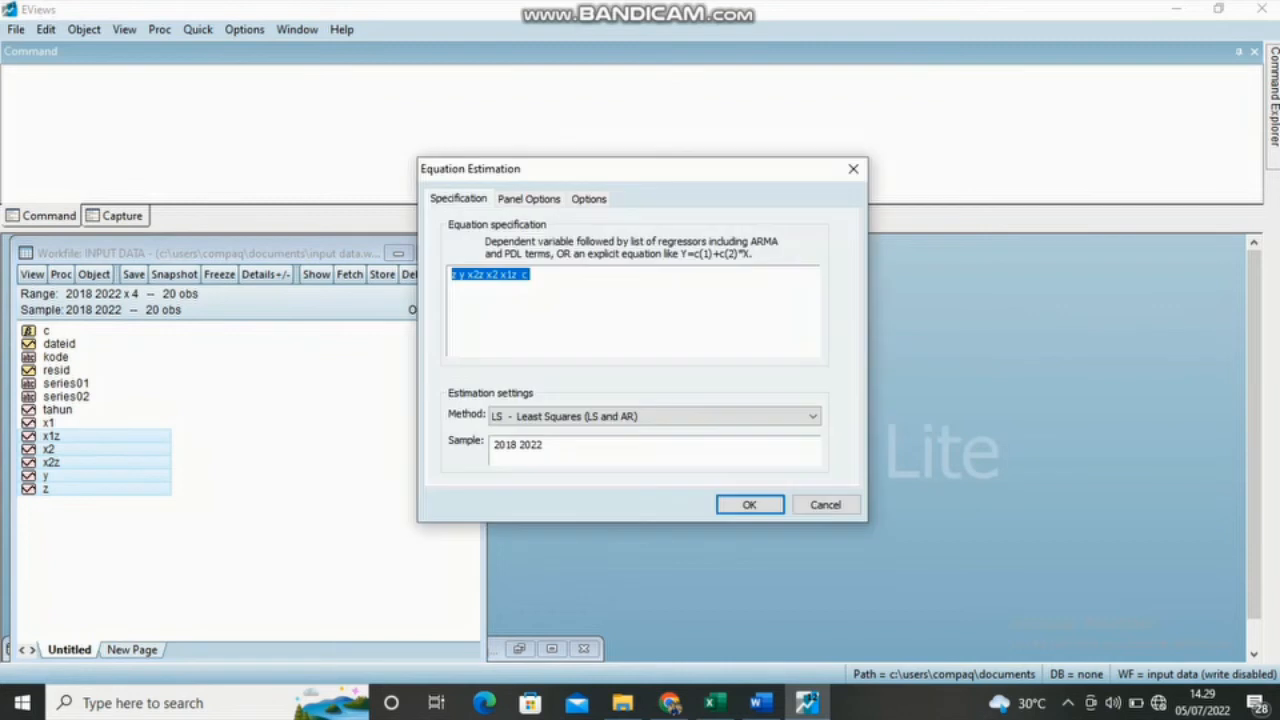
- Specify the equation as y x1 x1z with Fixed cross-section and Fixed period effects
key("BackSpace")
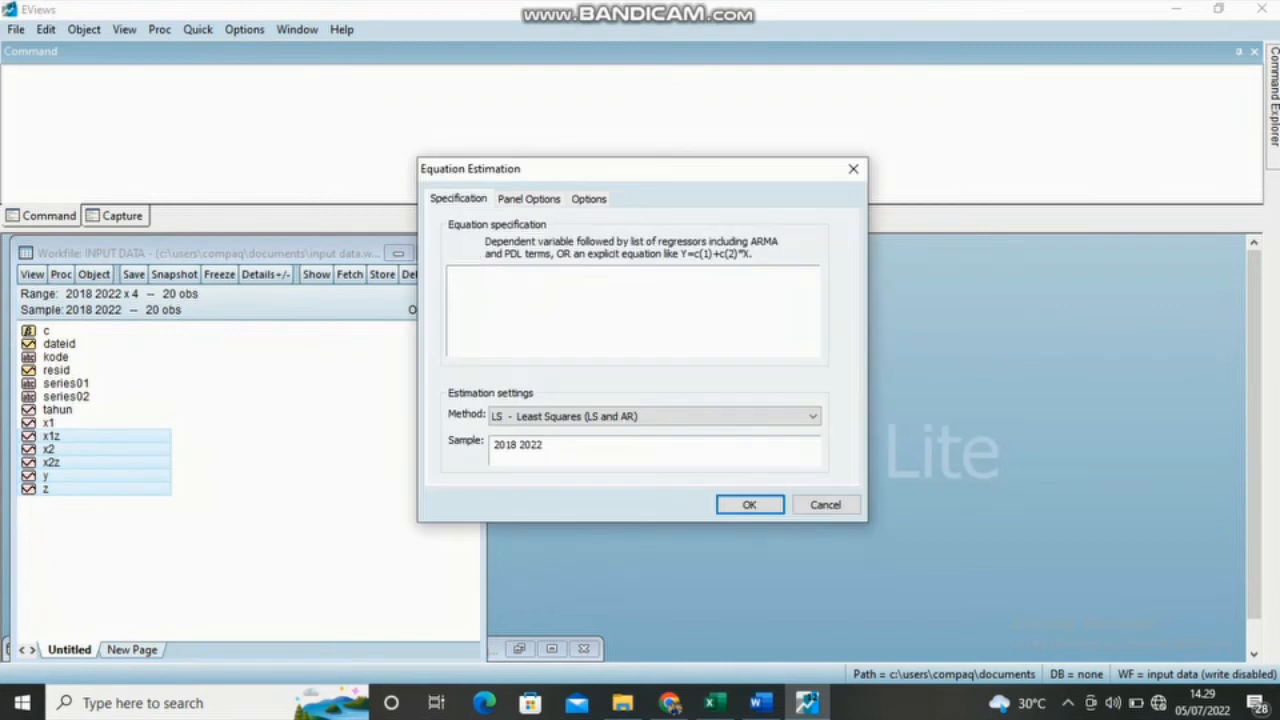
type("y x1 x1z")
left_click(529, 199)
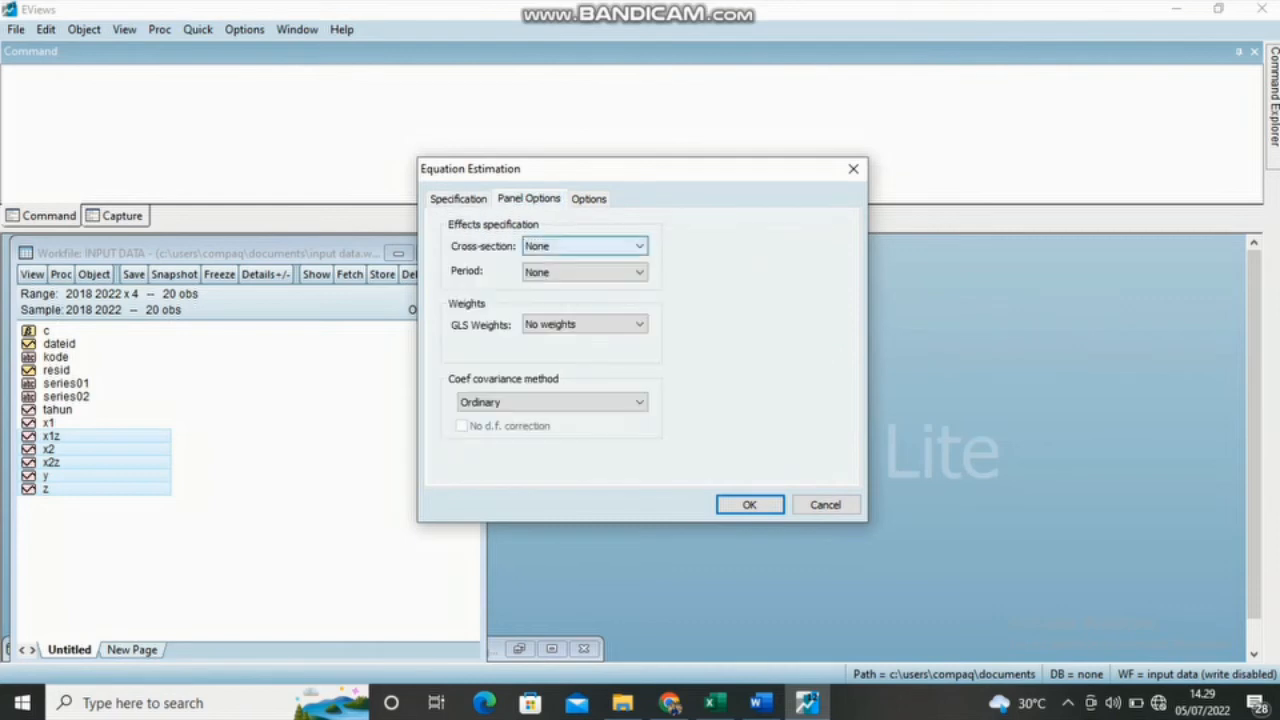
left_click(586, 246)
left_click(537, 275)
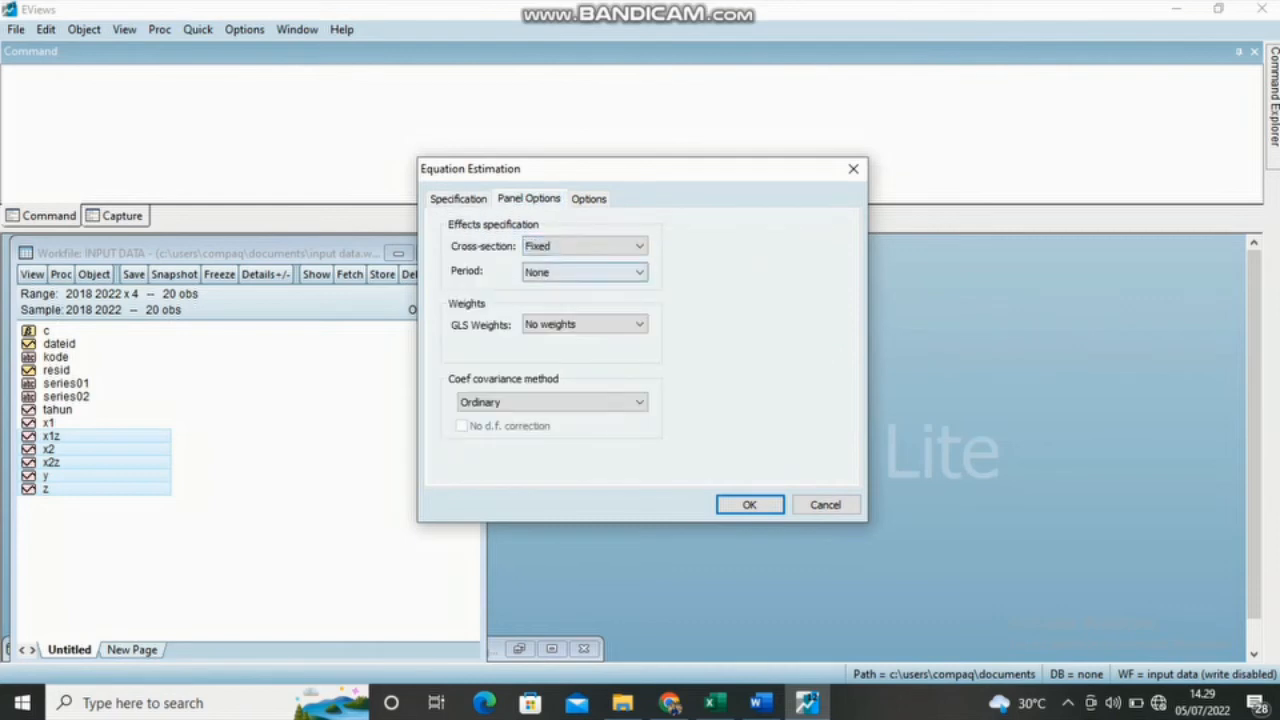
left_click(585, 272)
left_click(538, 302)
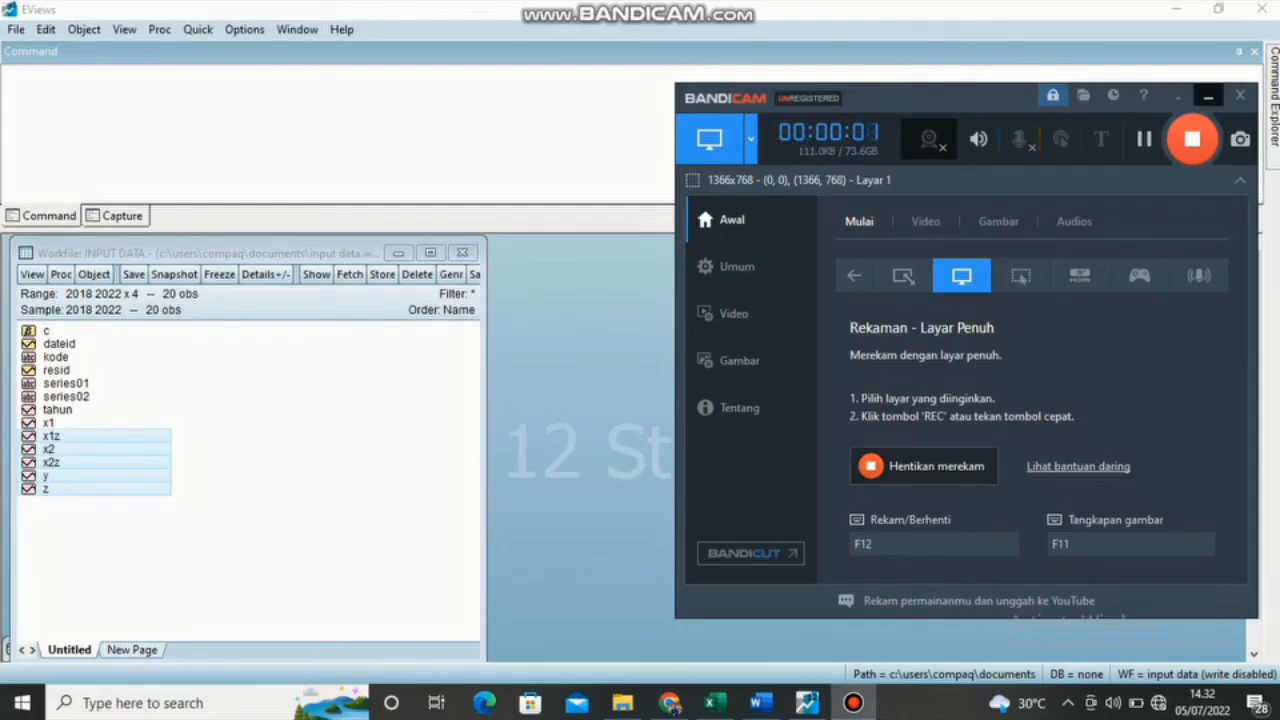
- Open the selected workfile series as a new equation and specify it as y x1 x1z
left_click(1208, 96)
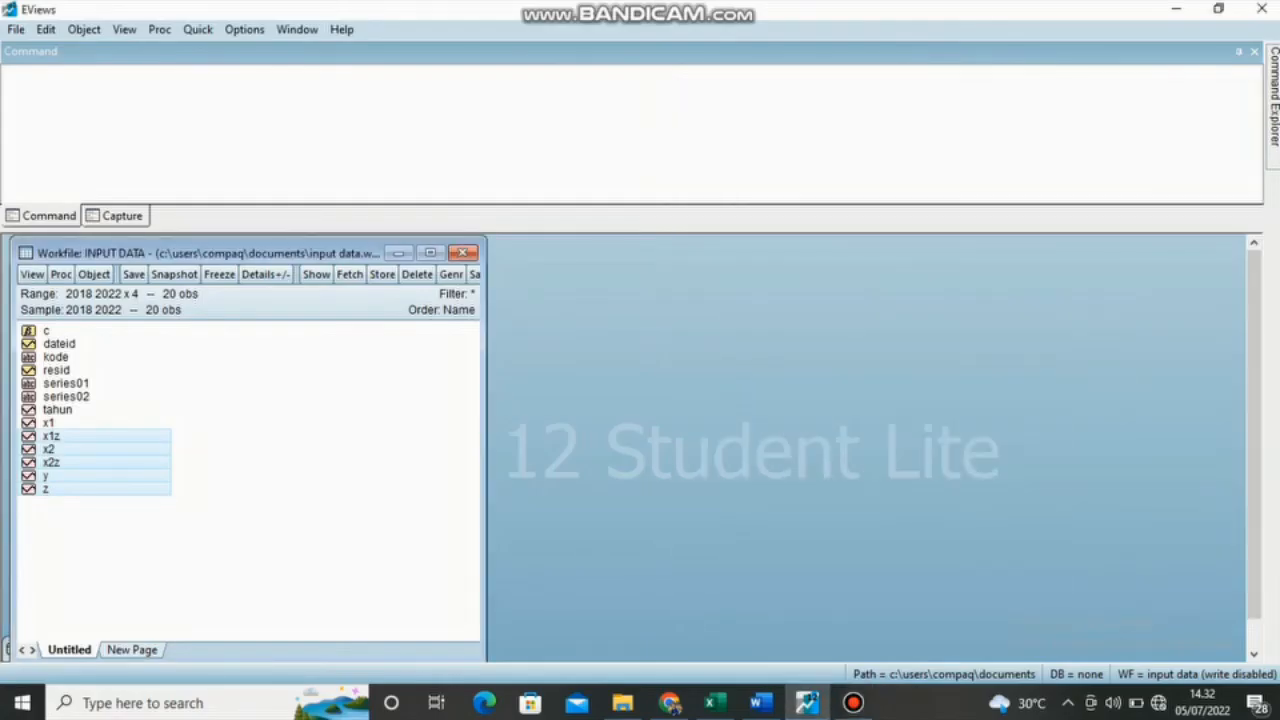
right_click(111, 487)
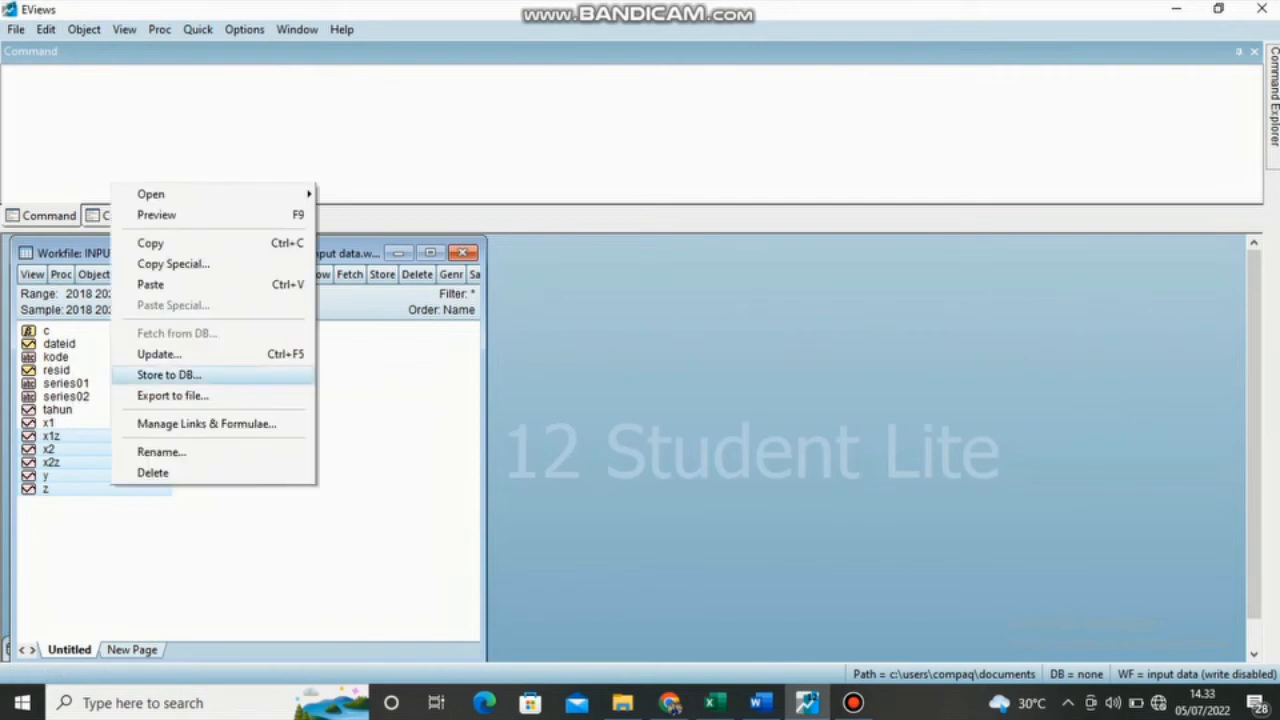
mouse_move(150, 194)
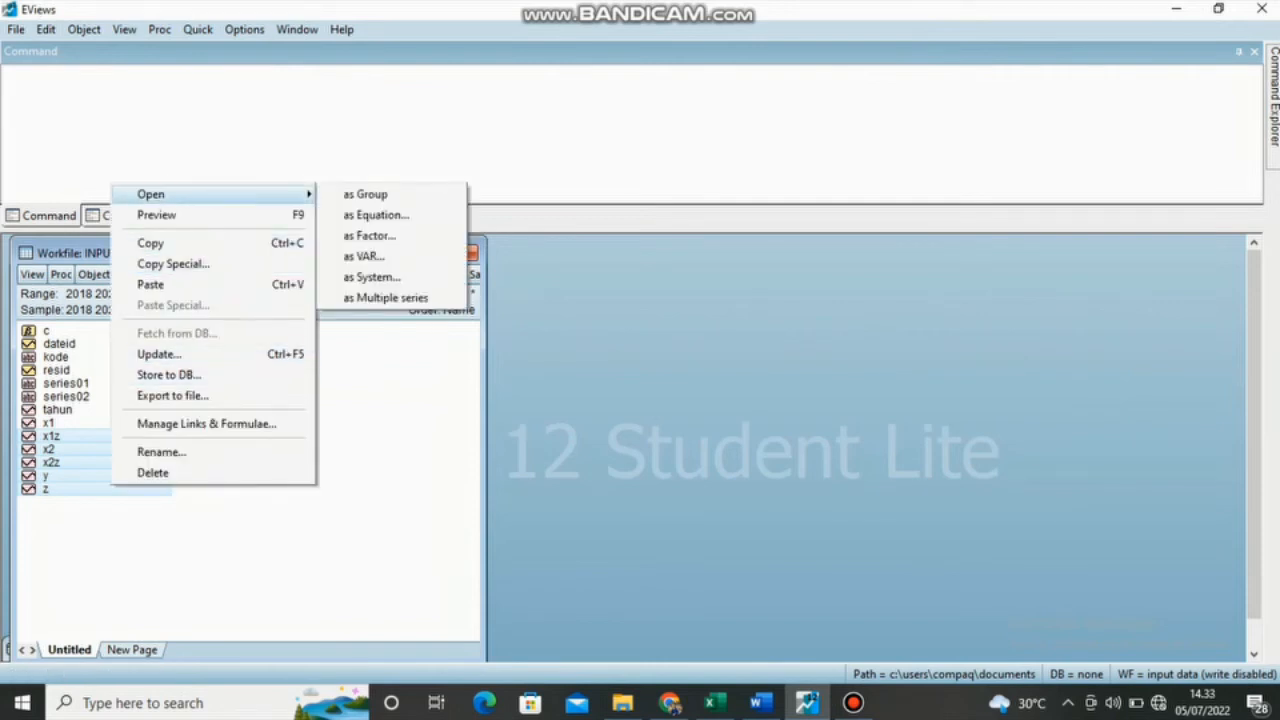
left_click(376, 215)
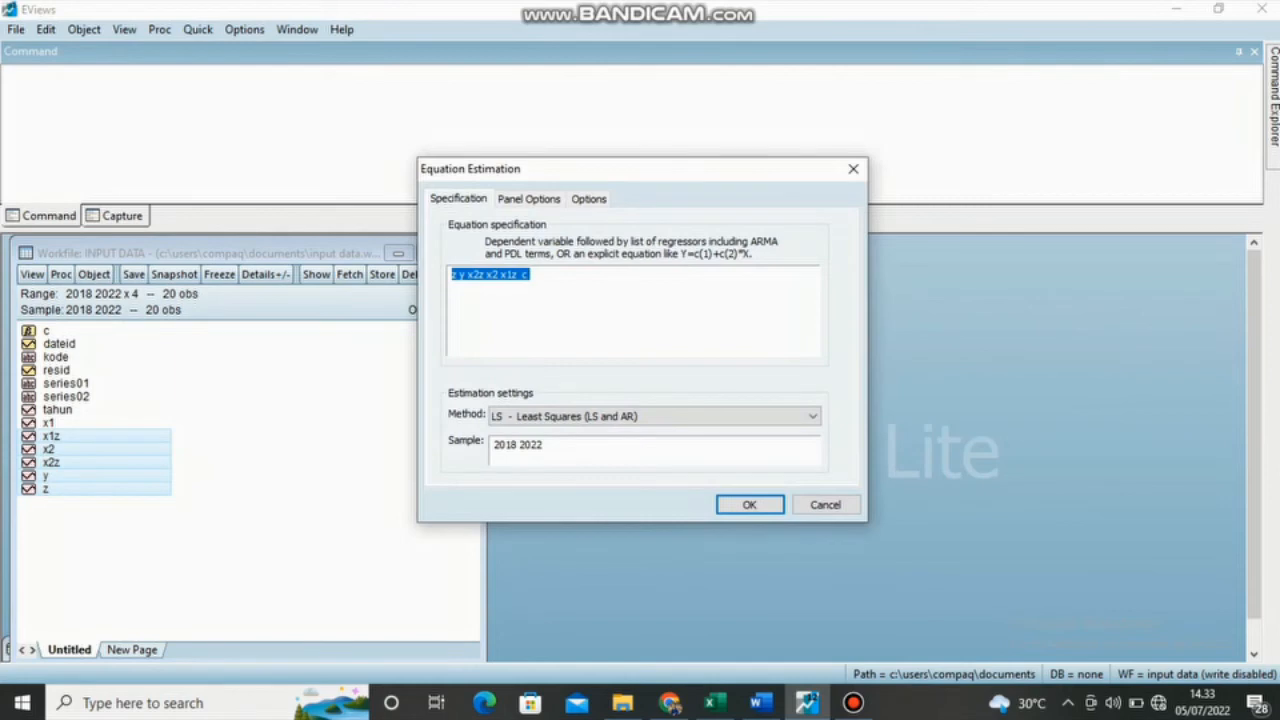
key("BackSpace")
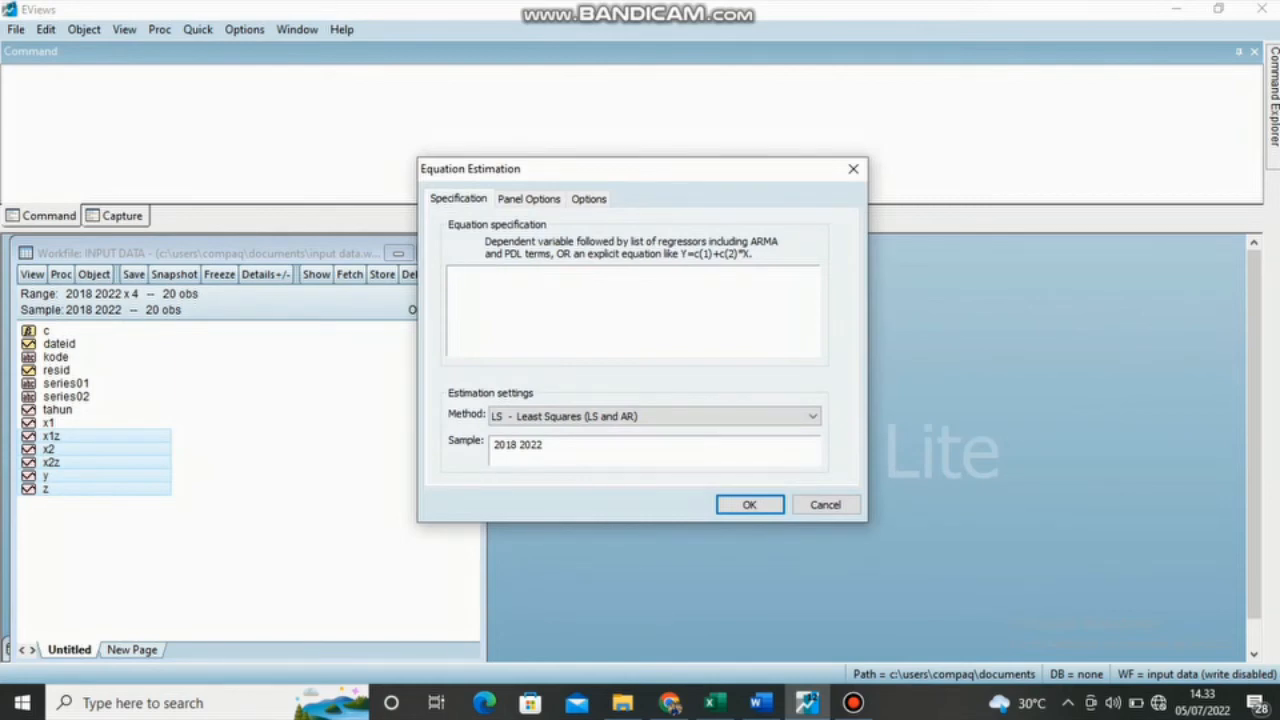
type("Y")
key("BackSpace")
type("y x1 x1z")
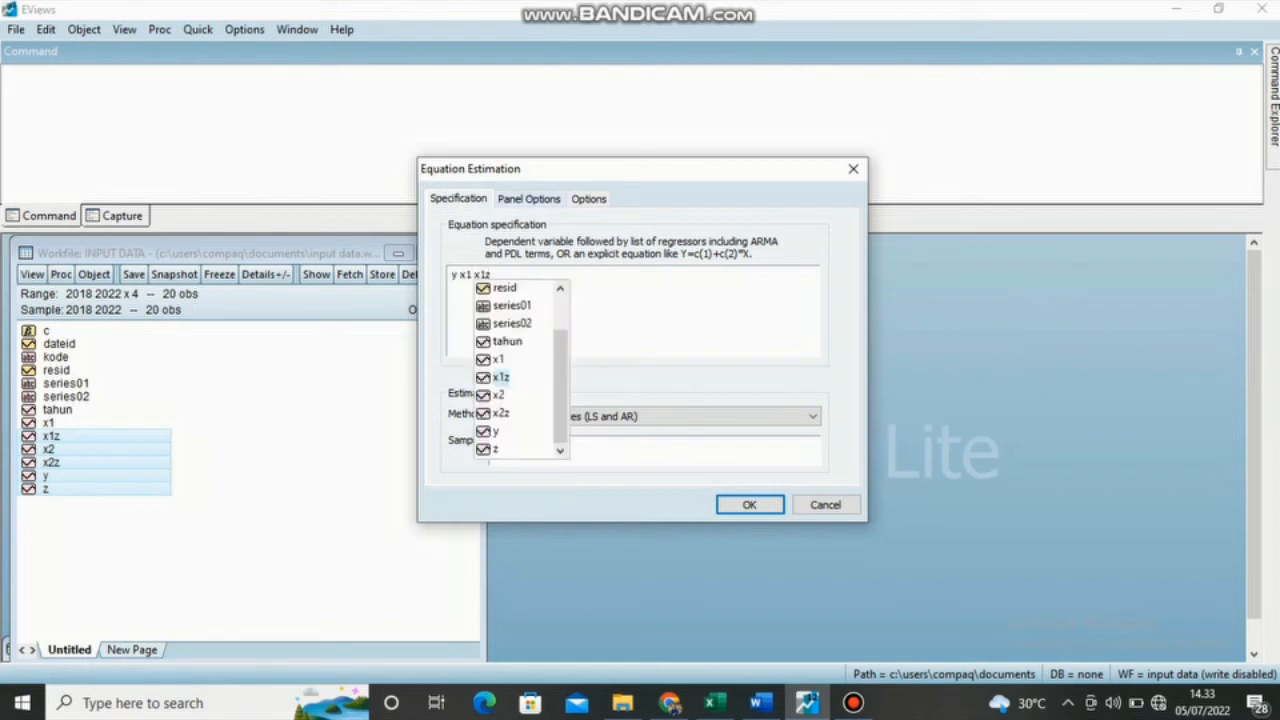
- Set the cross-section and period effects to Fixed and estimate the x1 moderation equation
left_click(529, 199)
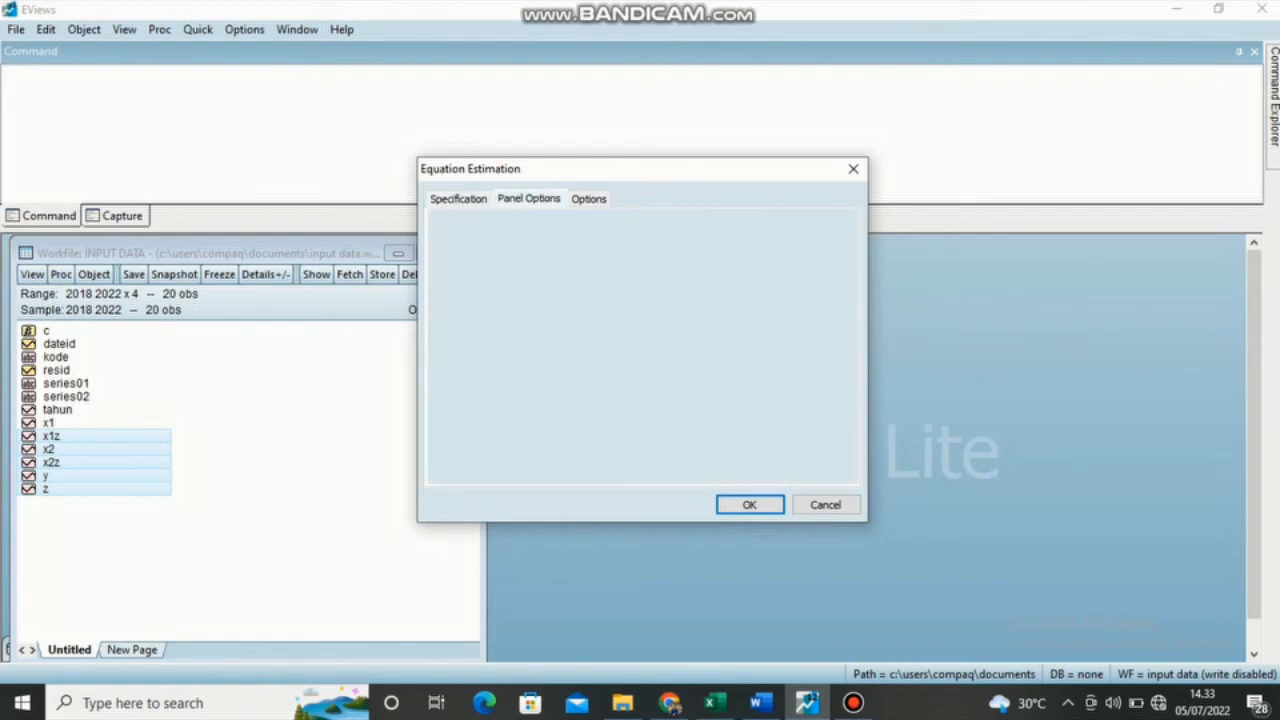
left_click(585, 246)
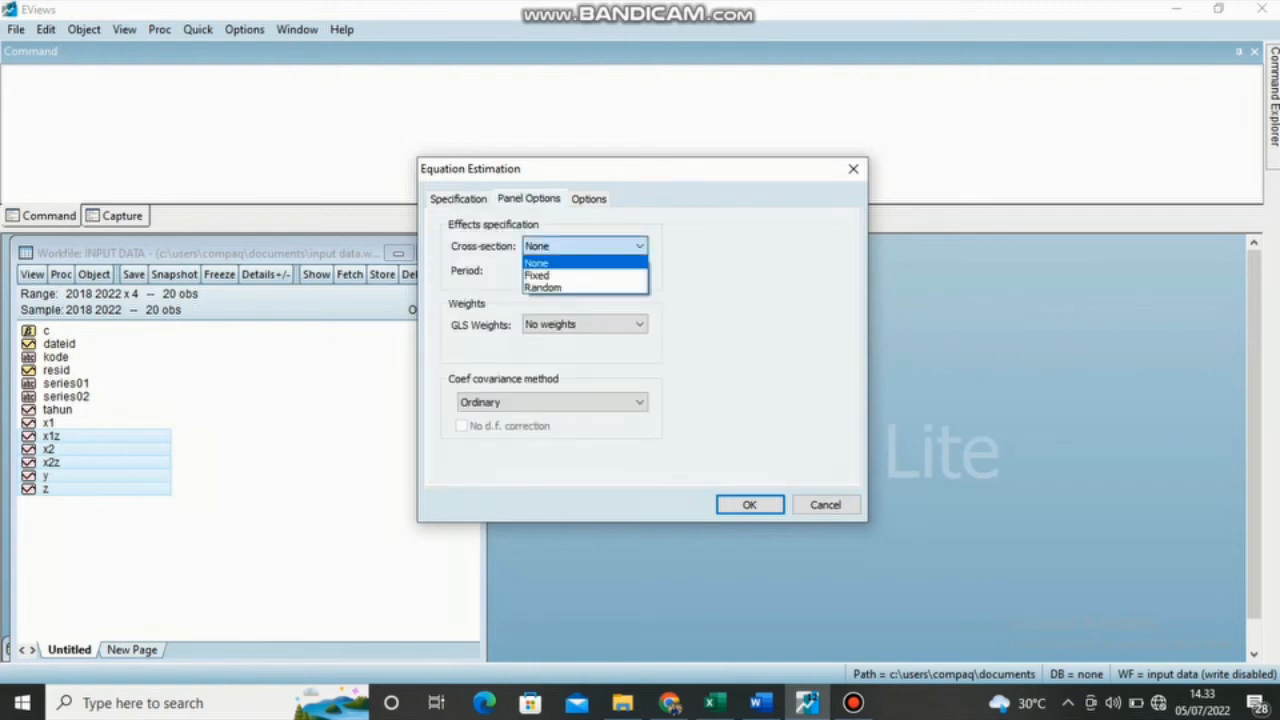
left_click(570, 276)
left_click(585, 272)
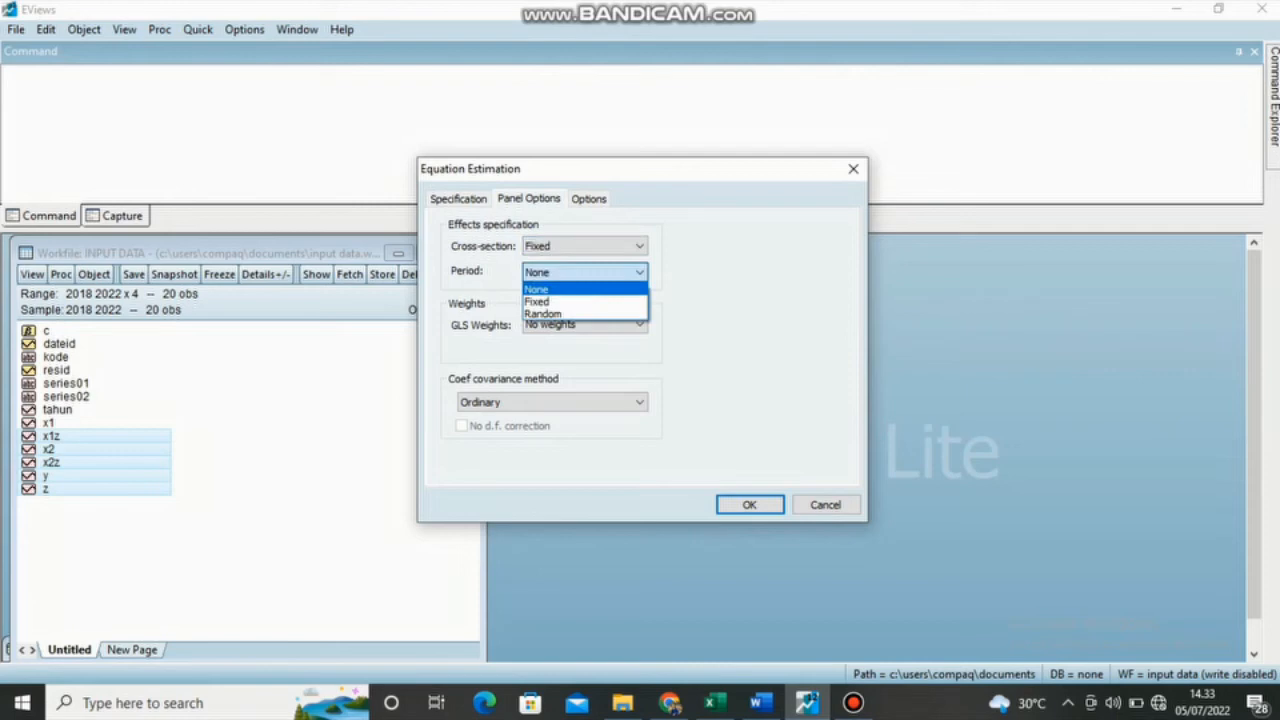
left_click(570, 303)
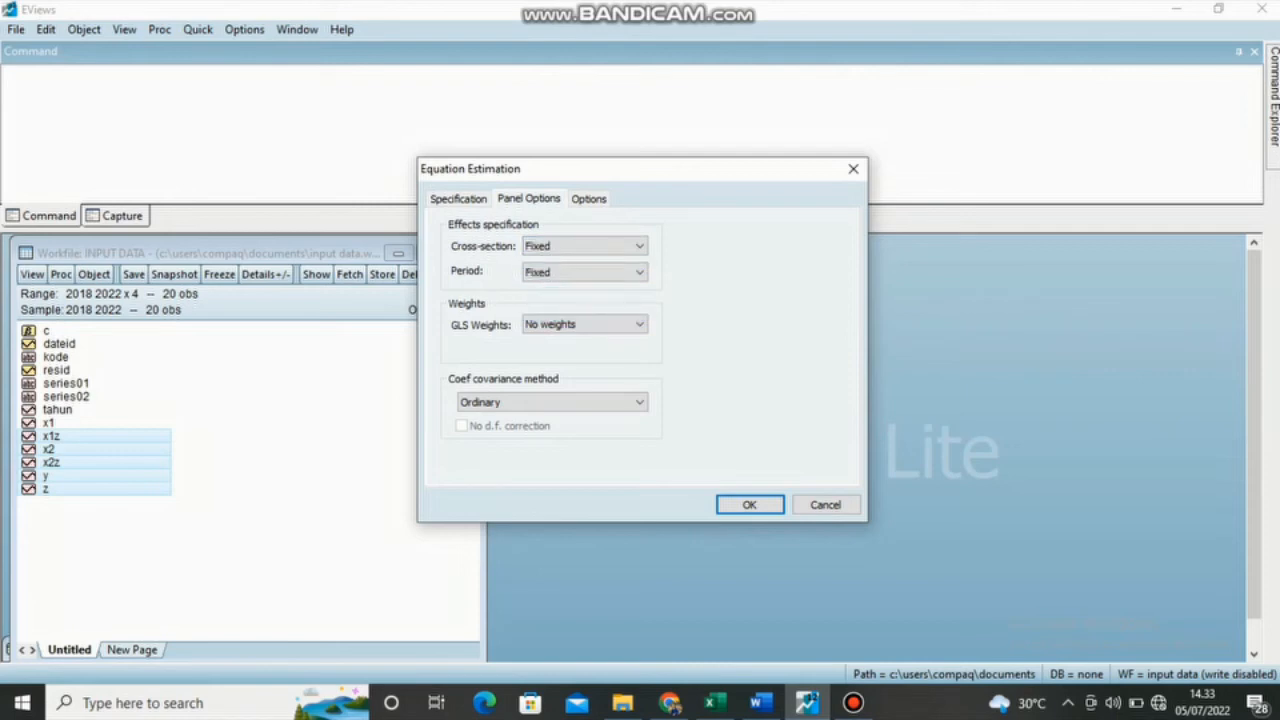
left_click(749, 504)
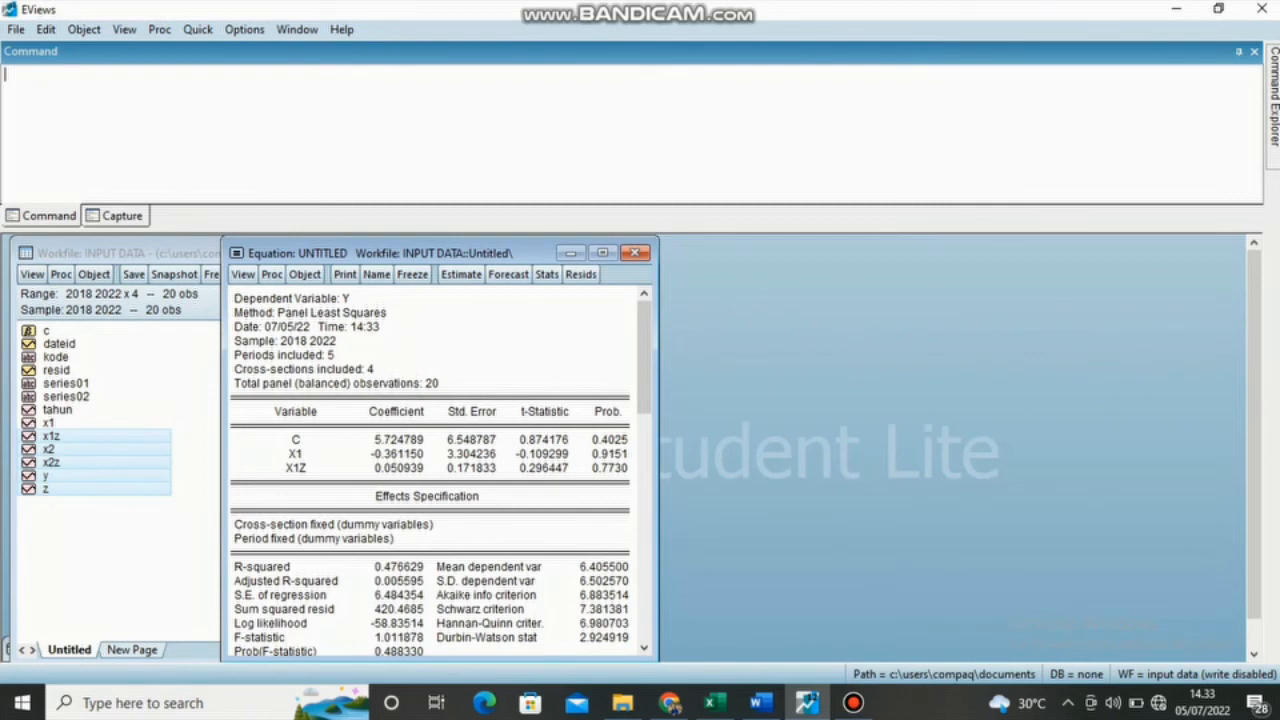
- Copy the regression output from the Dependent Variable header through the X1Z coefficient row, with numbers as displayed
left_click_drag(234, 296, 629, 472)
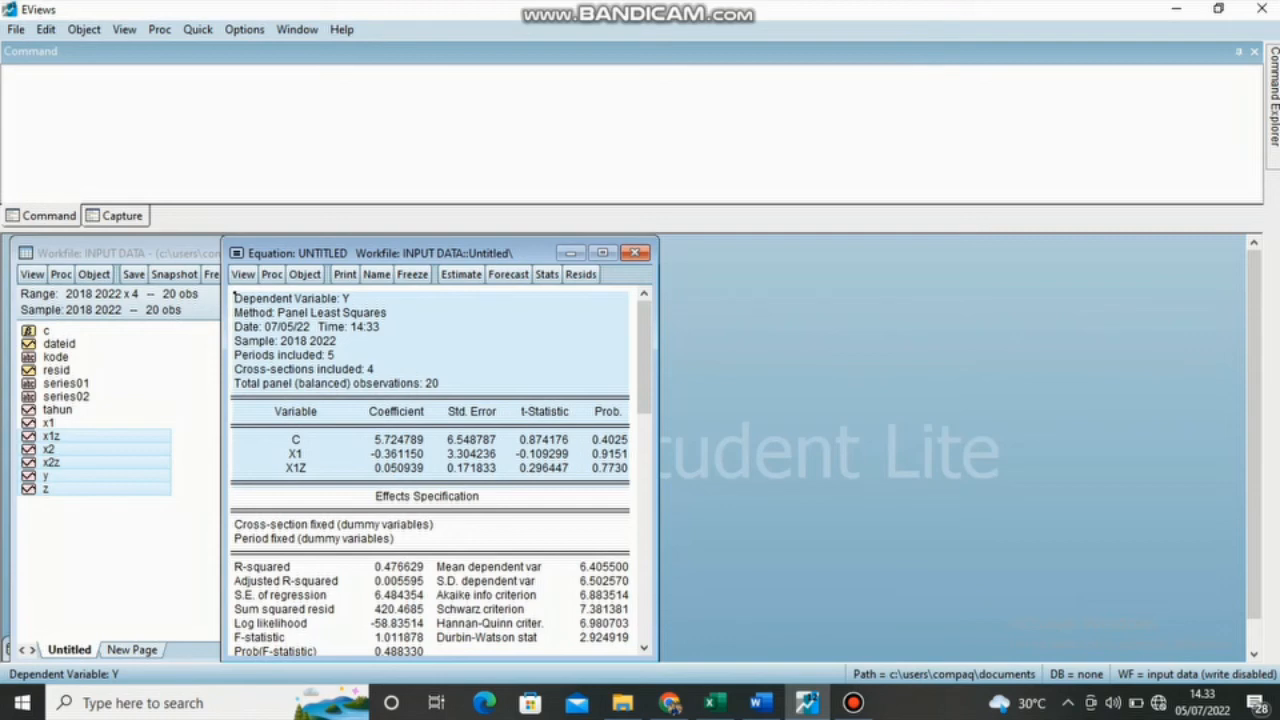
right_click(512, 425)
left_click(552, 434)
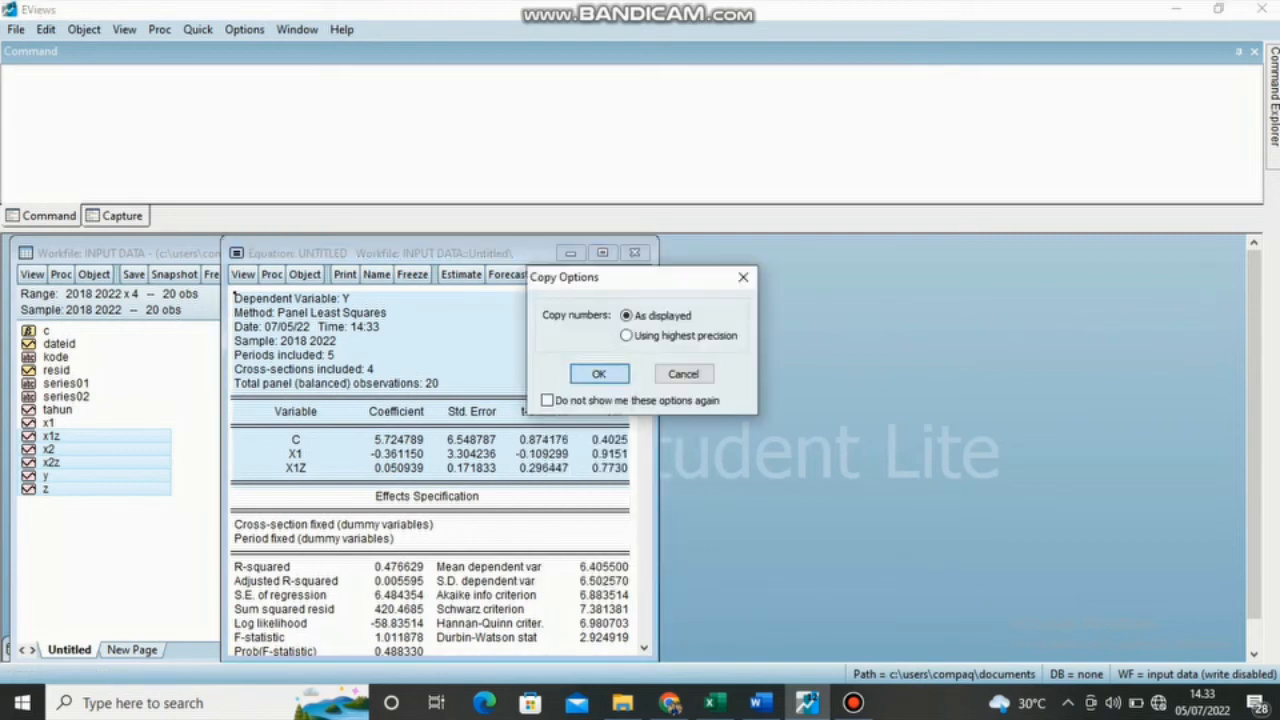
key("Return")
- Switch to Word, remove the extra blank line at the document's end, and add the heading INPUT DATA I there
left_click(761, 703)
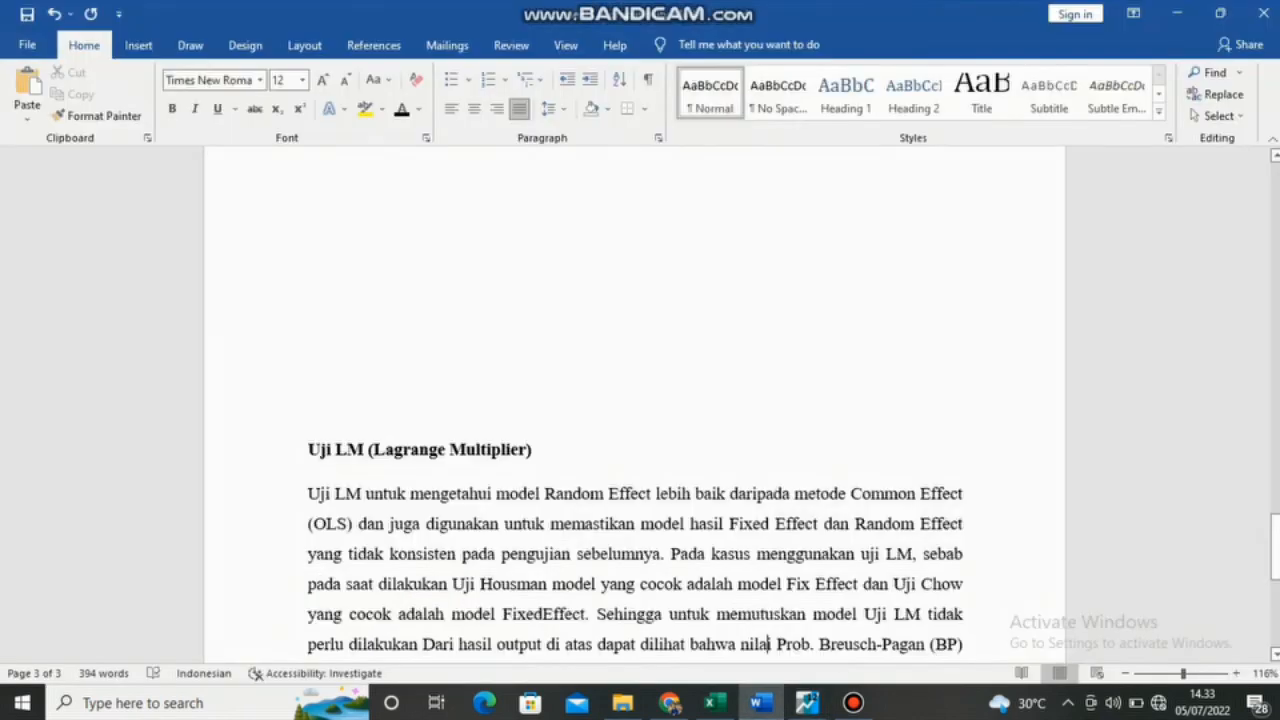
key("ctrl+End")
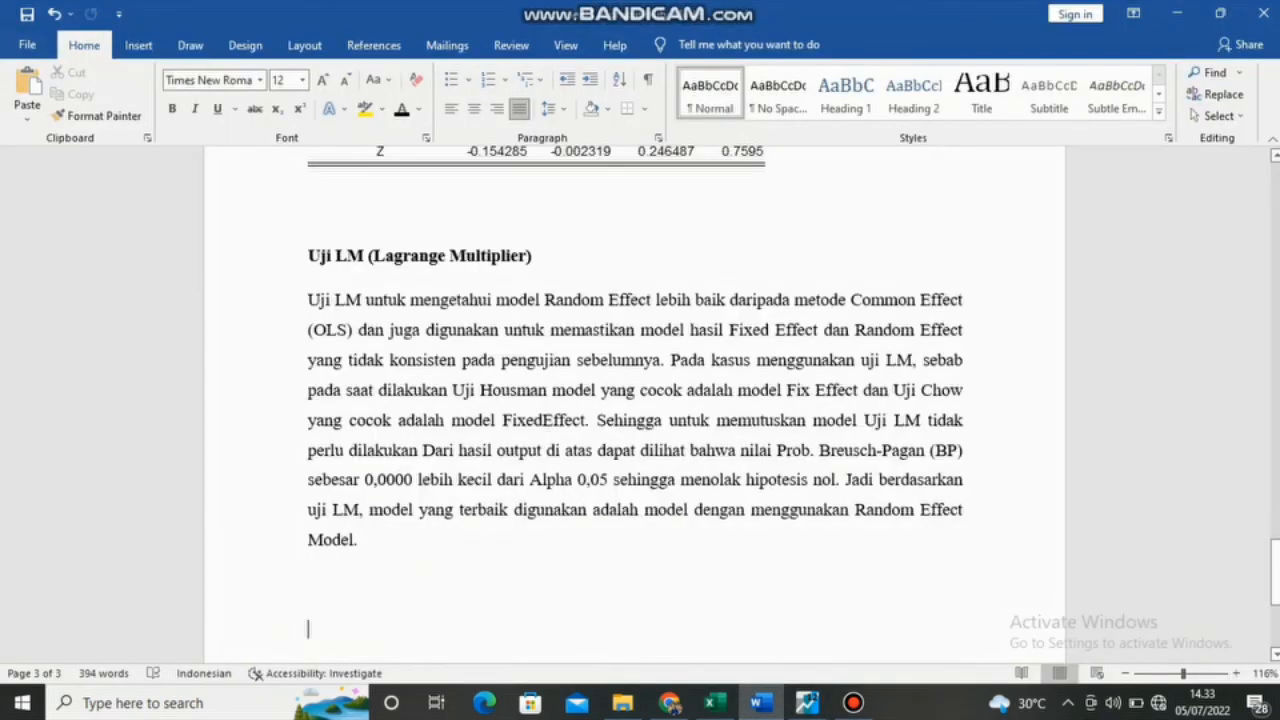
key("BackSpace")
key("BackSpace")
key("Return")
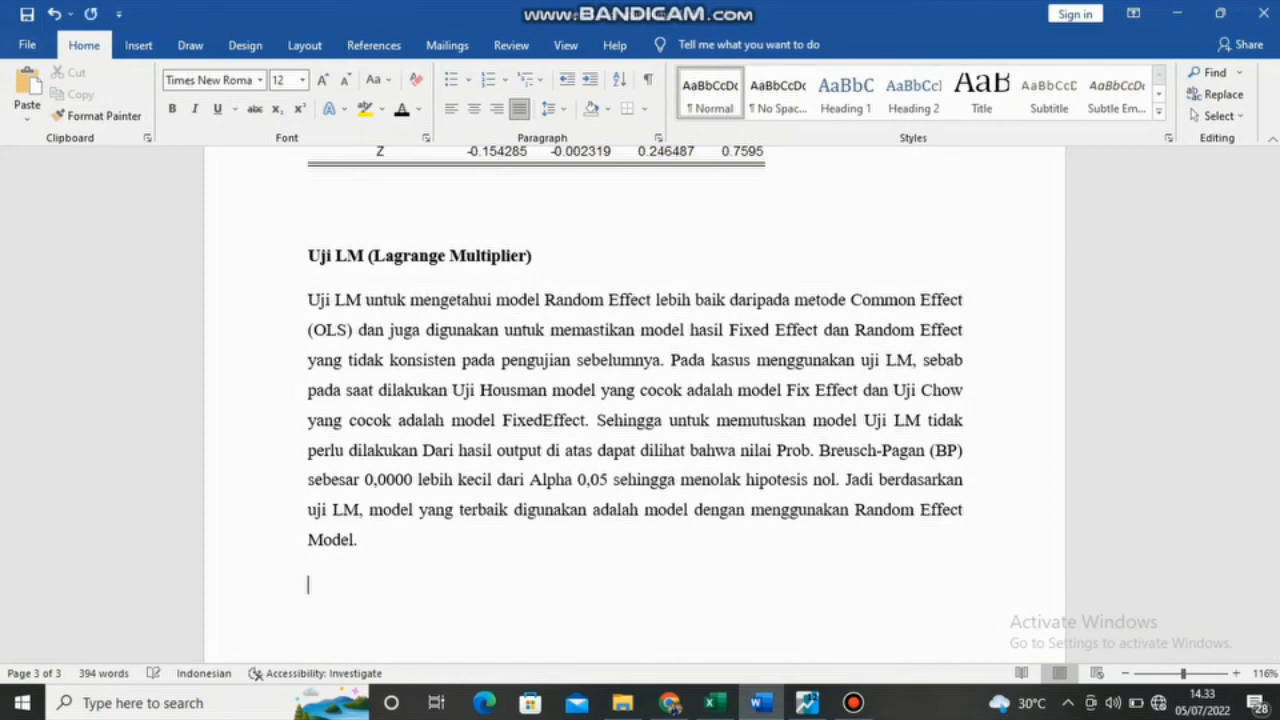
type("INPUT DATA I")
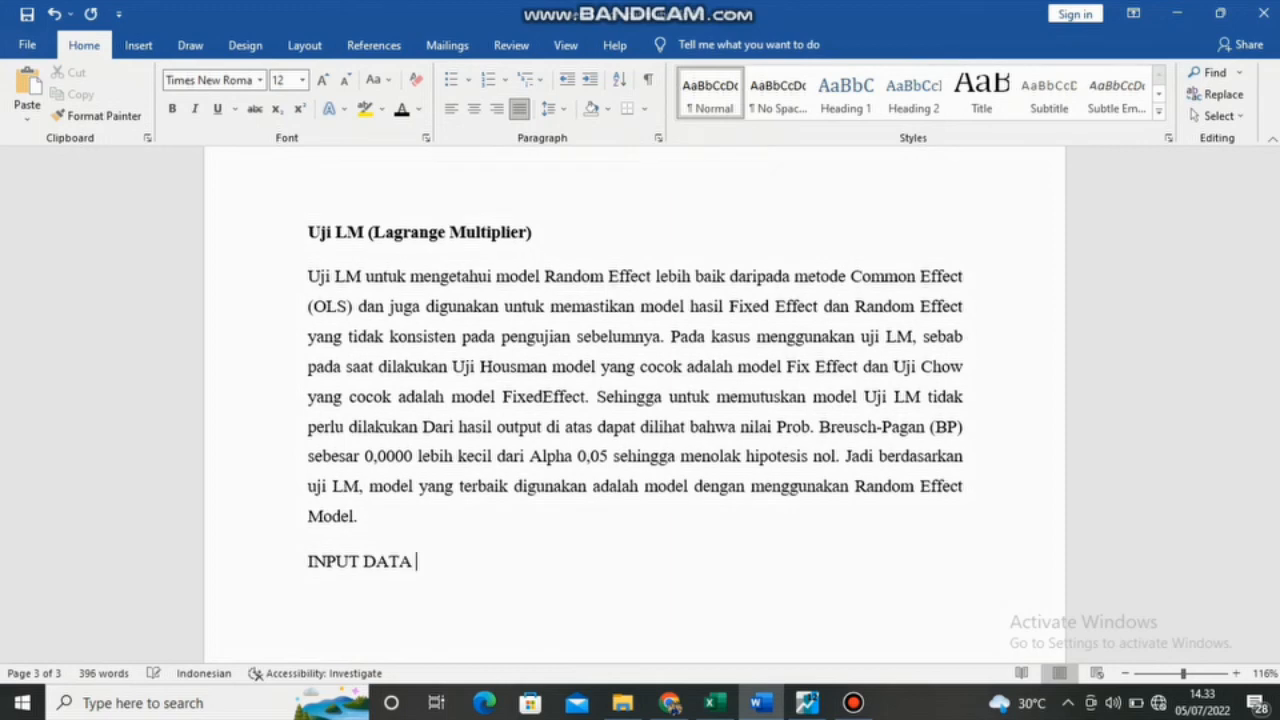
- Paste the copied regression table below INPUT DATA I and add the heading INPUT DATA 2 beneath it
key("Return")
key("ctrl+v")
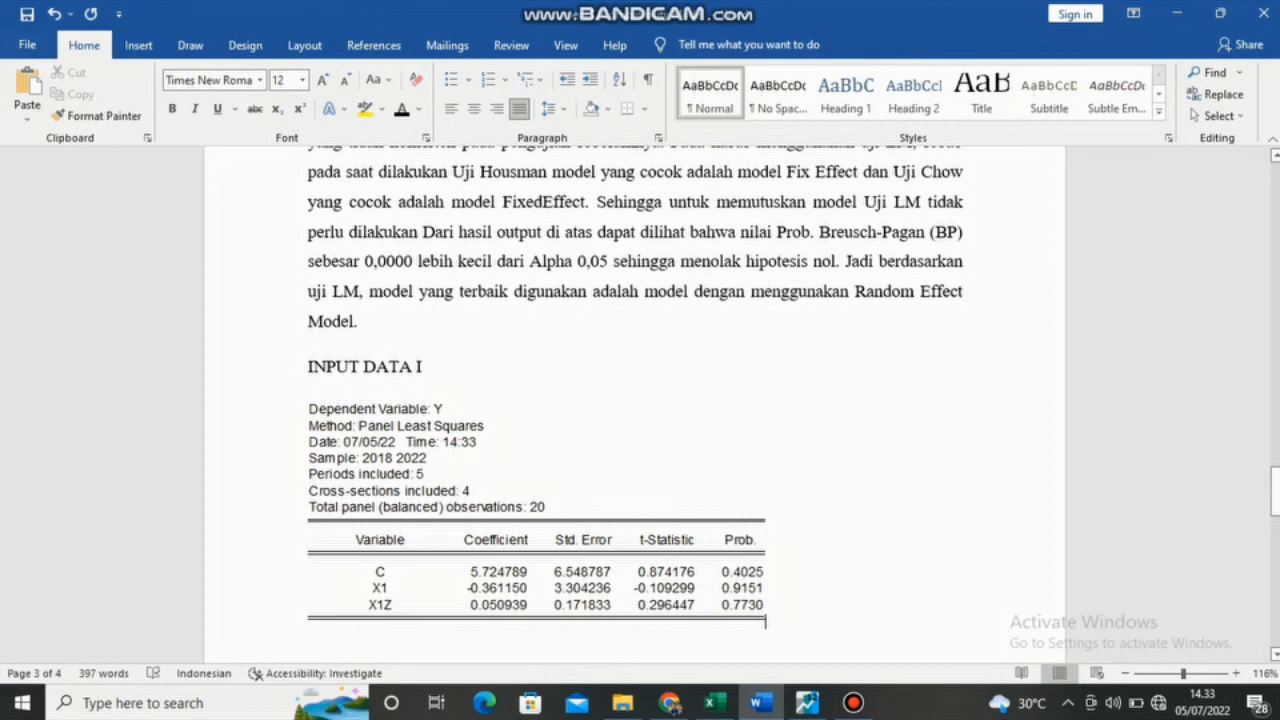
key("Return")
type("INPUT DATA 2")
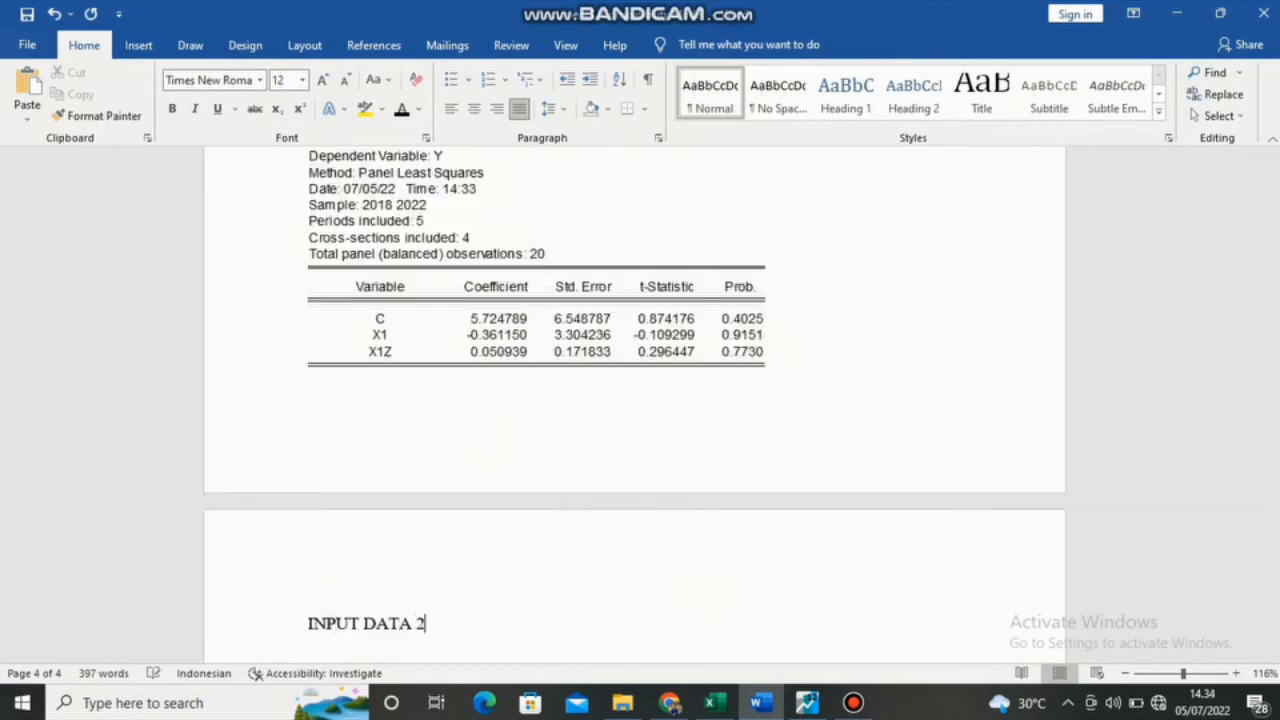
key("Return")
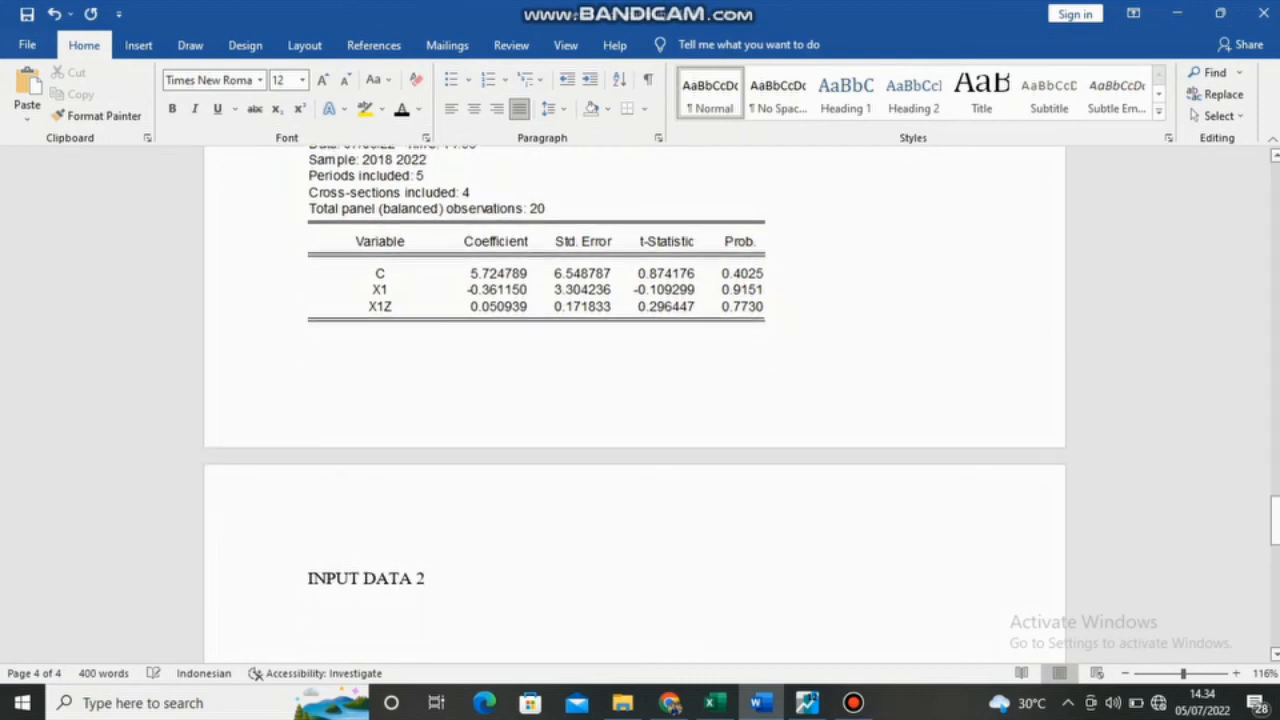
- Switch back to EViews, freeze the x1 moderation output as a table, and title it Data Input 1
key("alt+Tab")
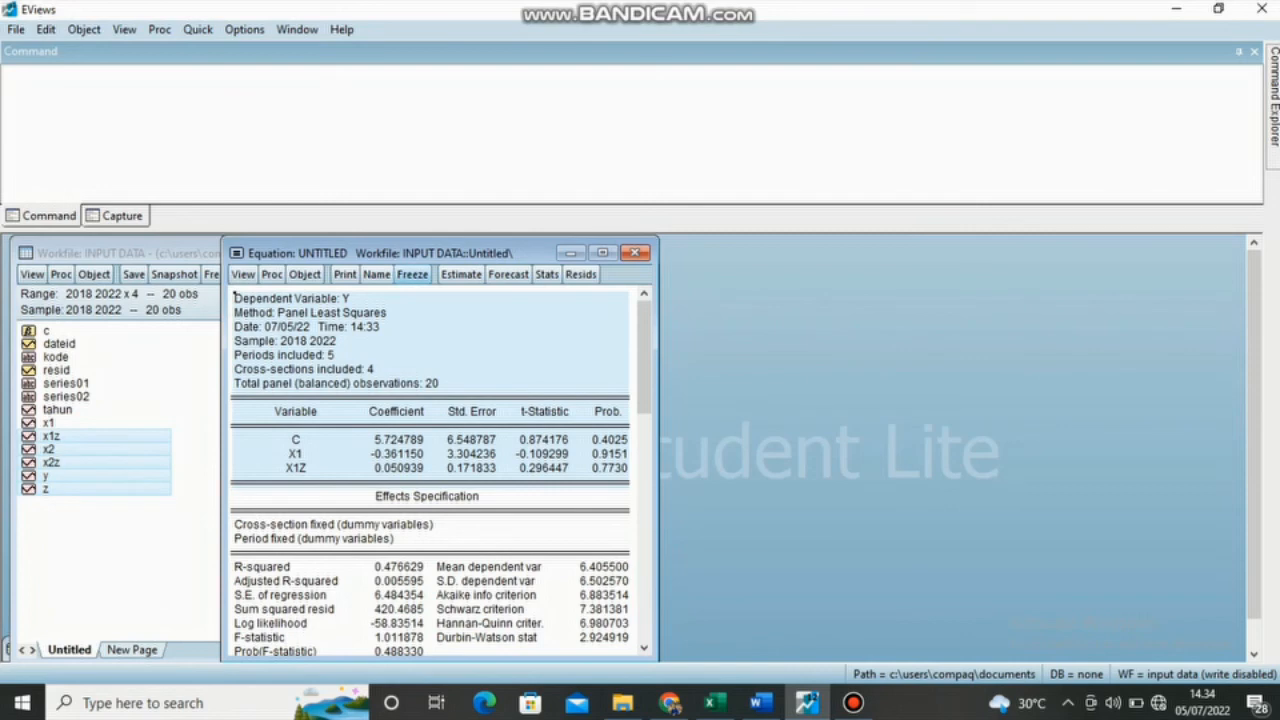
left_click(412, 274)
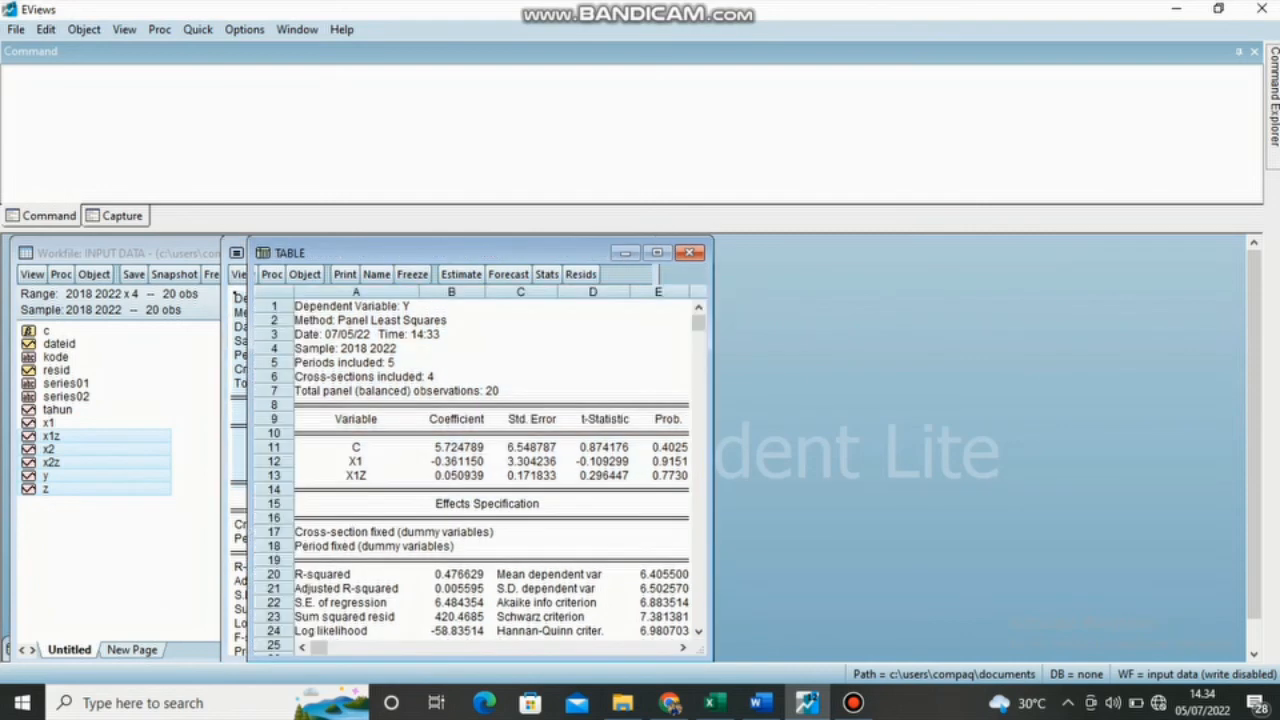
left_click(565, 274)
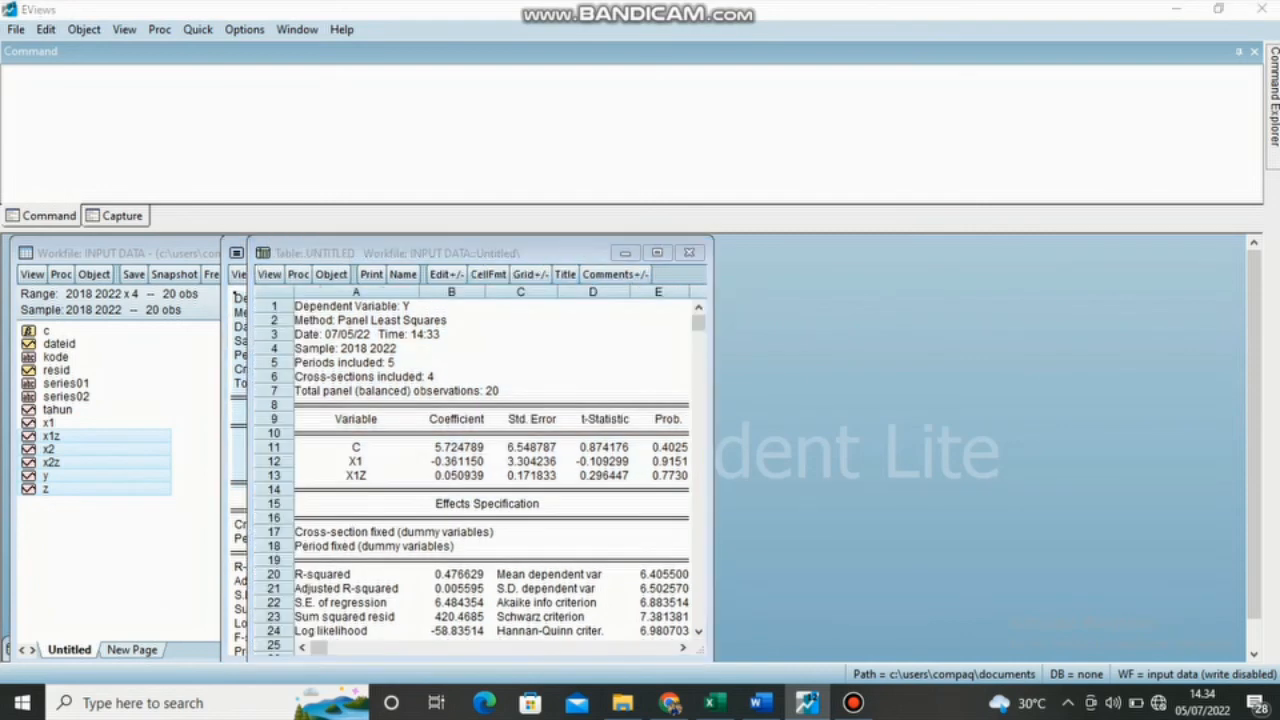
type("D")
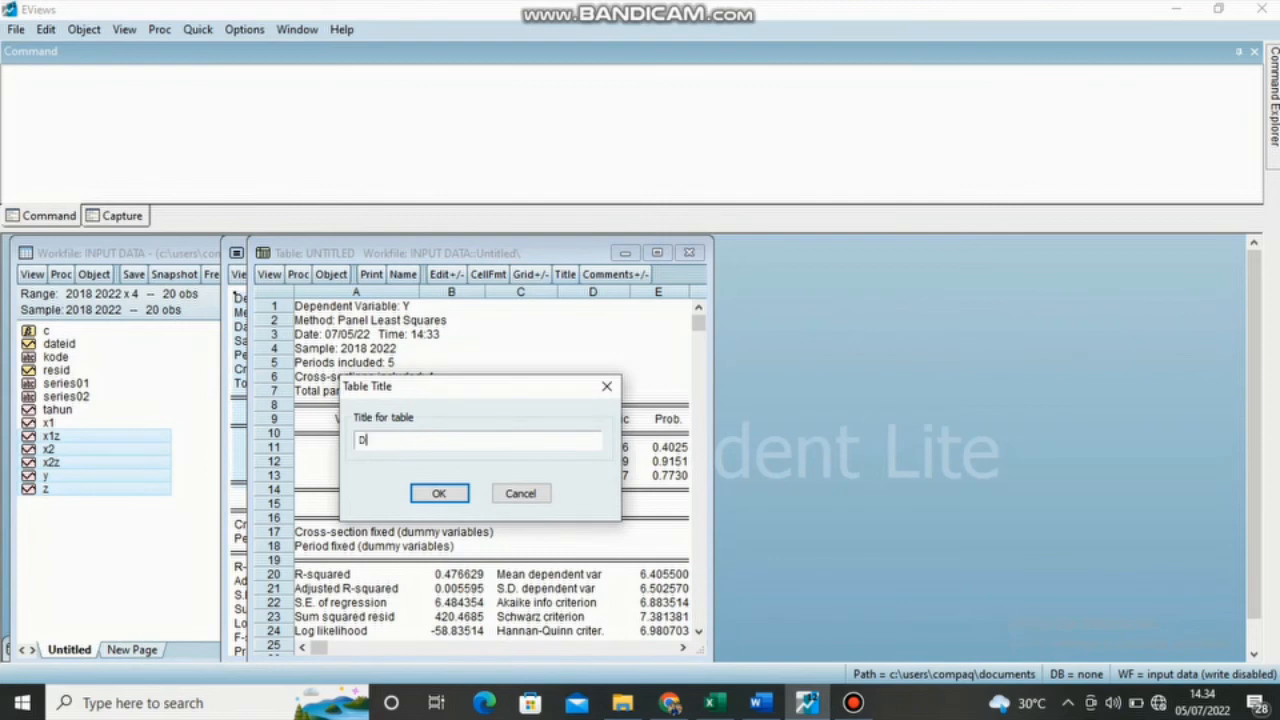
type("ata Input 1")
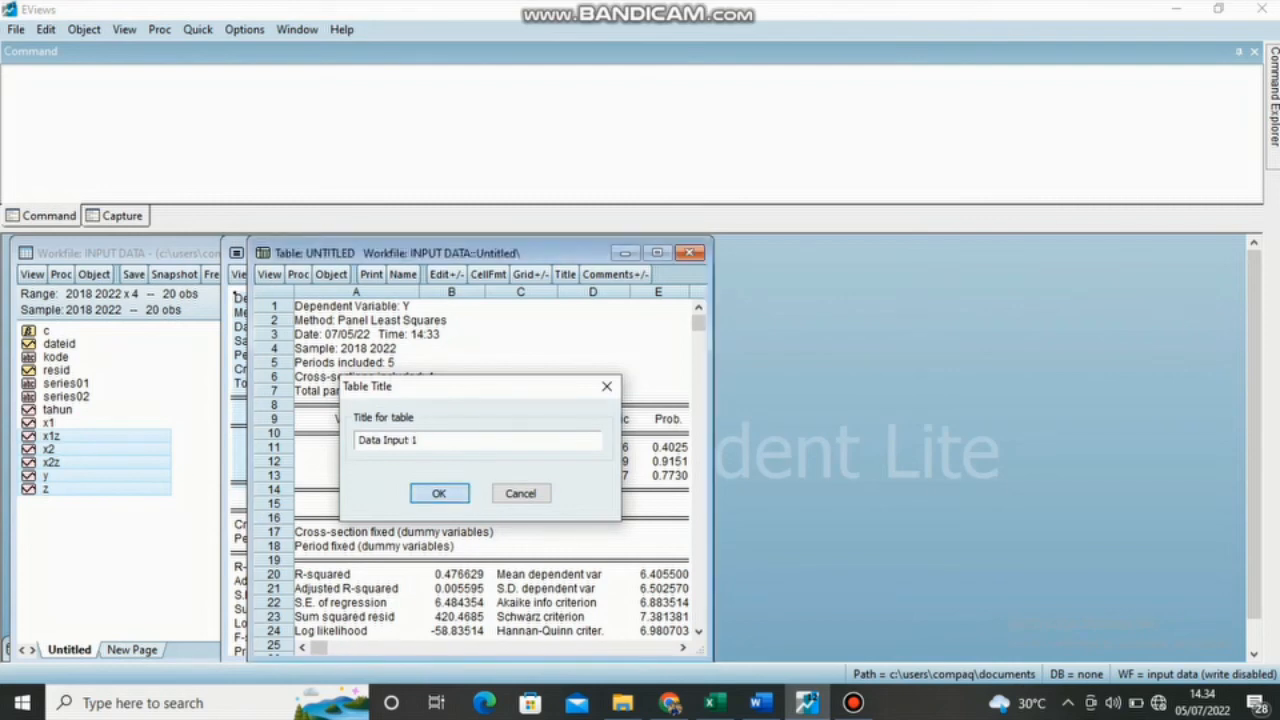
key("Return")
- Minimize the frozen table and equation windows, and open the selected workfile series as a new equation
left_click(625, 253)
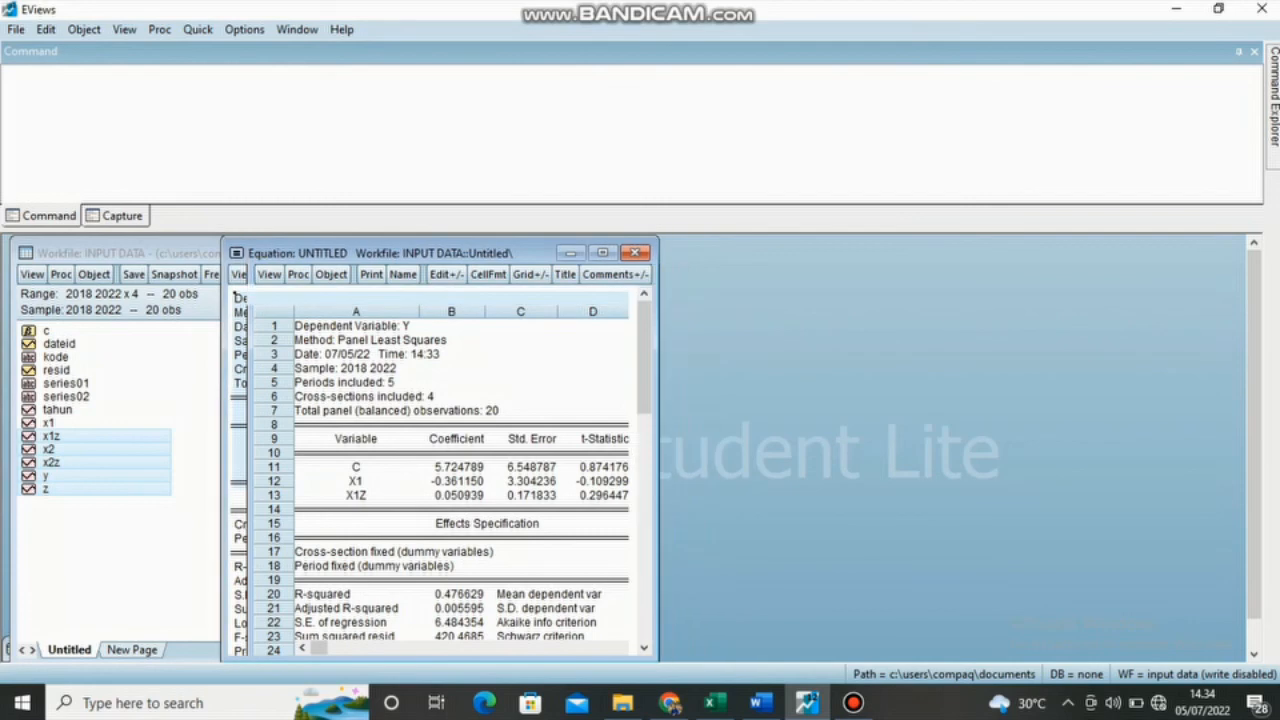
left_click(569, 253)
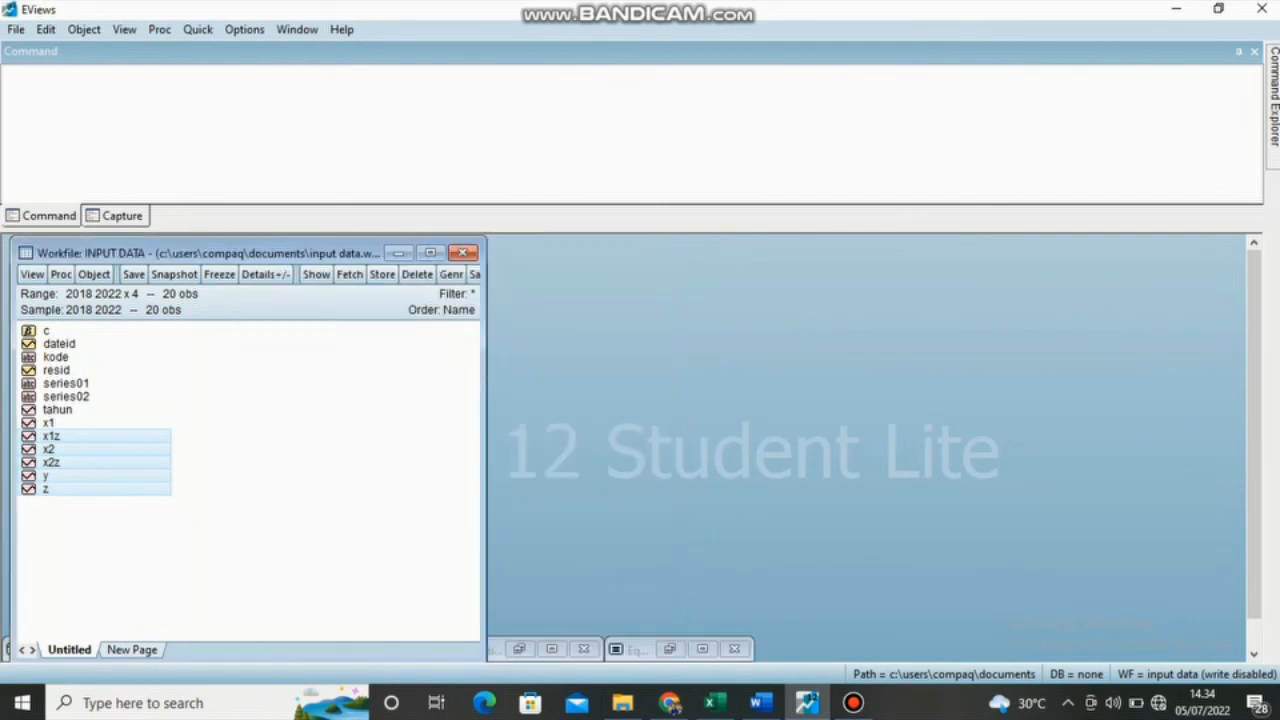
right_click(144, 447)
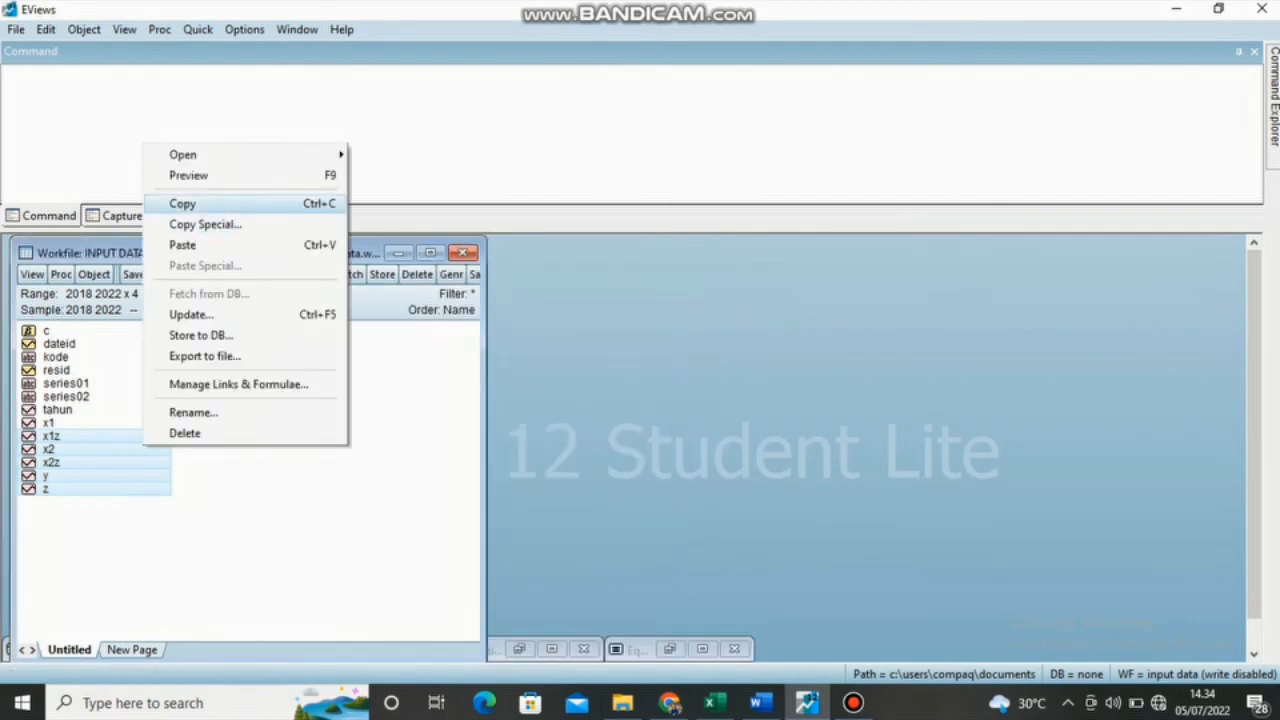
mouse_move(200, 155)
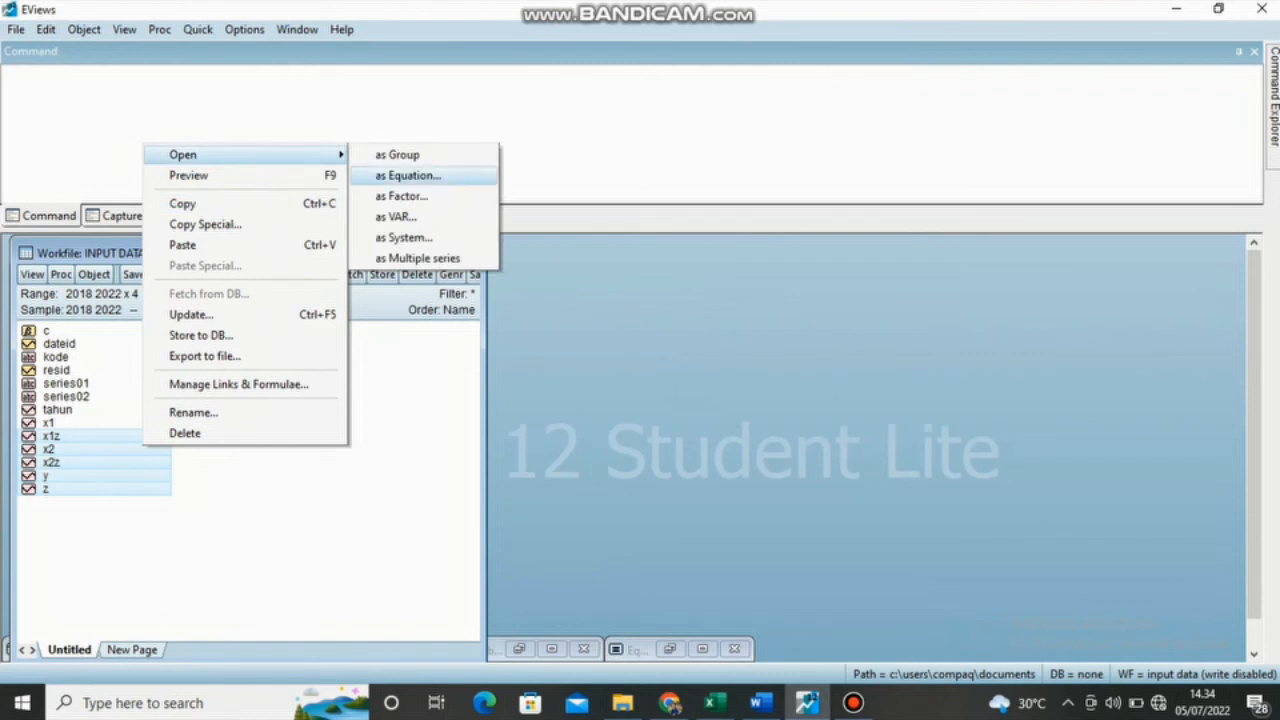
left_click(408, 175)
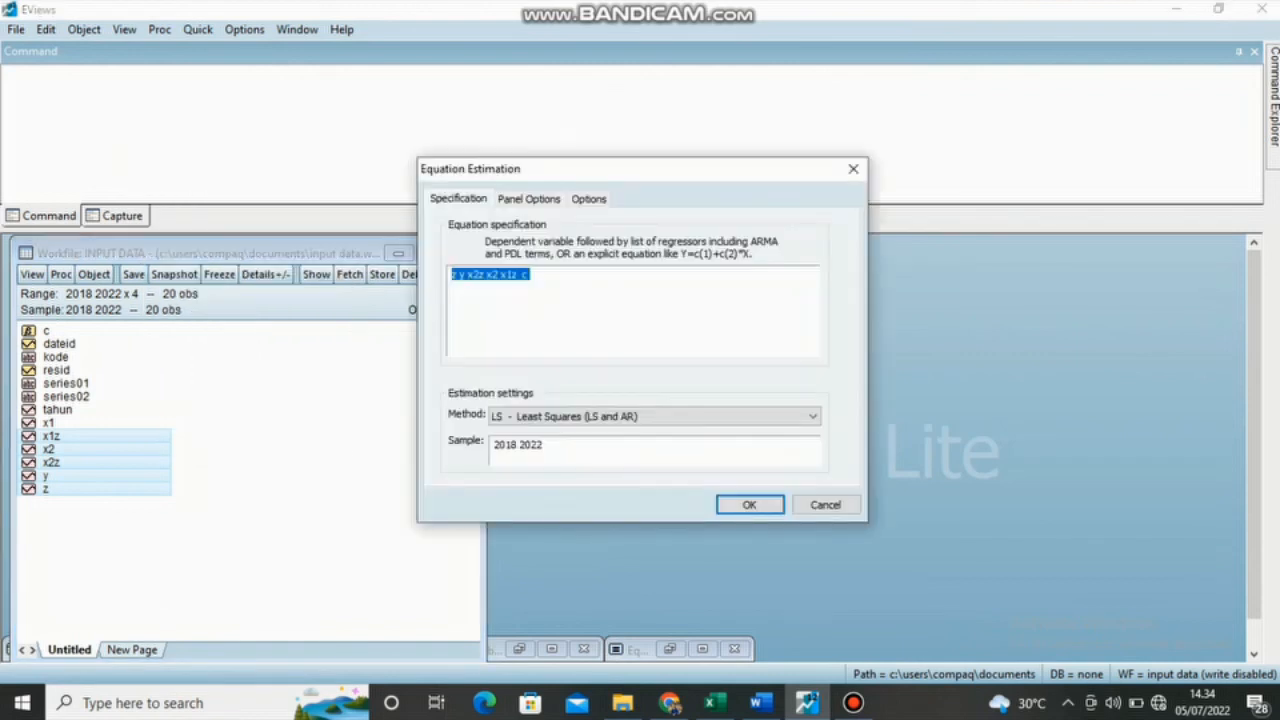
- Estimate the equation y x2 x2z with Fixed cross-section and Fixed period effects, deleting the previous untitled equation
key("BackSpace")
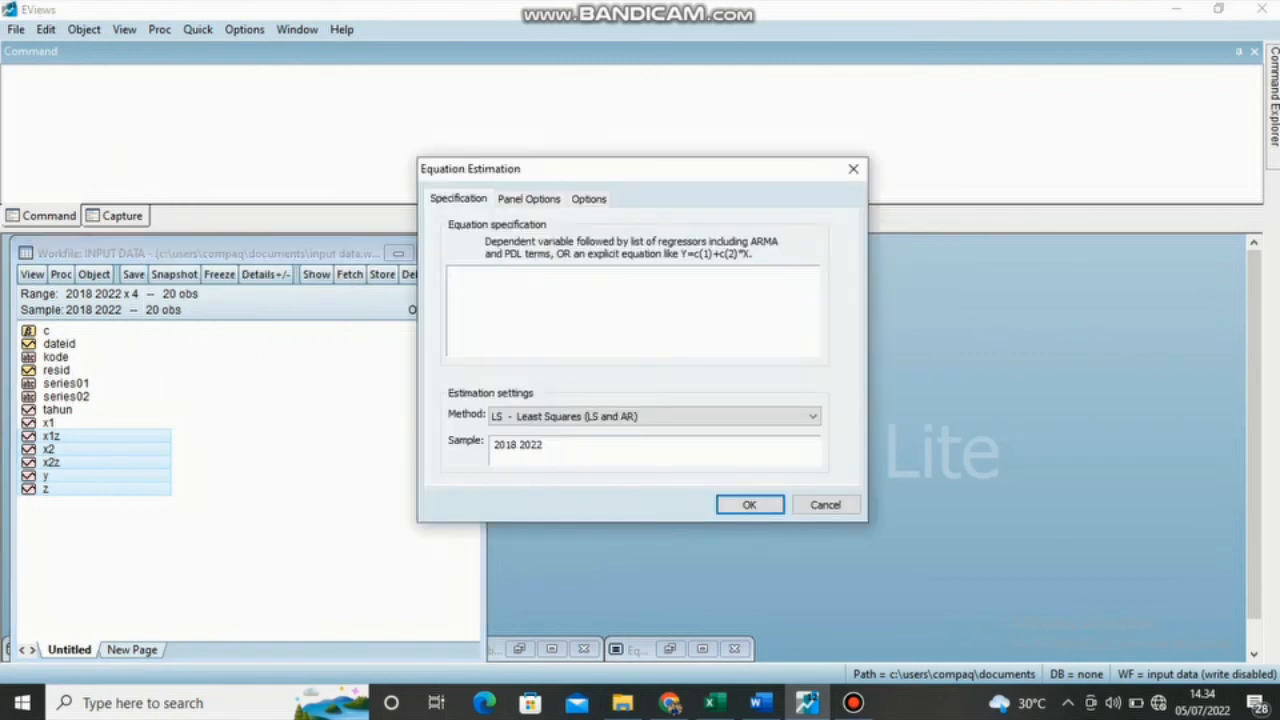
type("y x1")
key("BackSpace")
type("2 x2z")
left_click(529, 199)
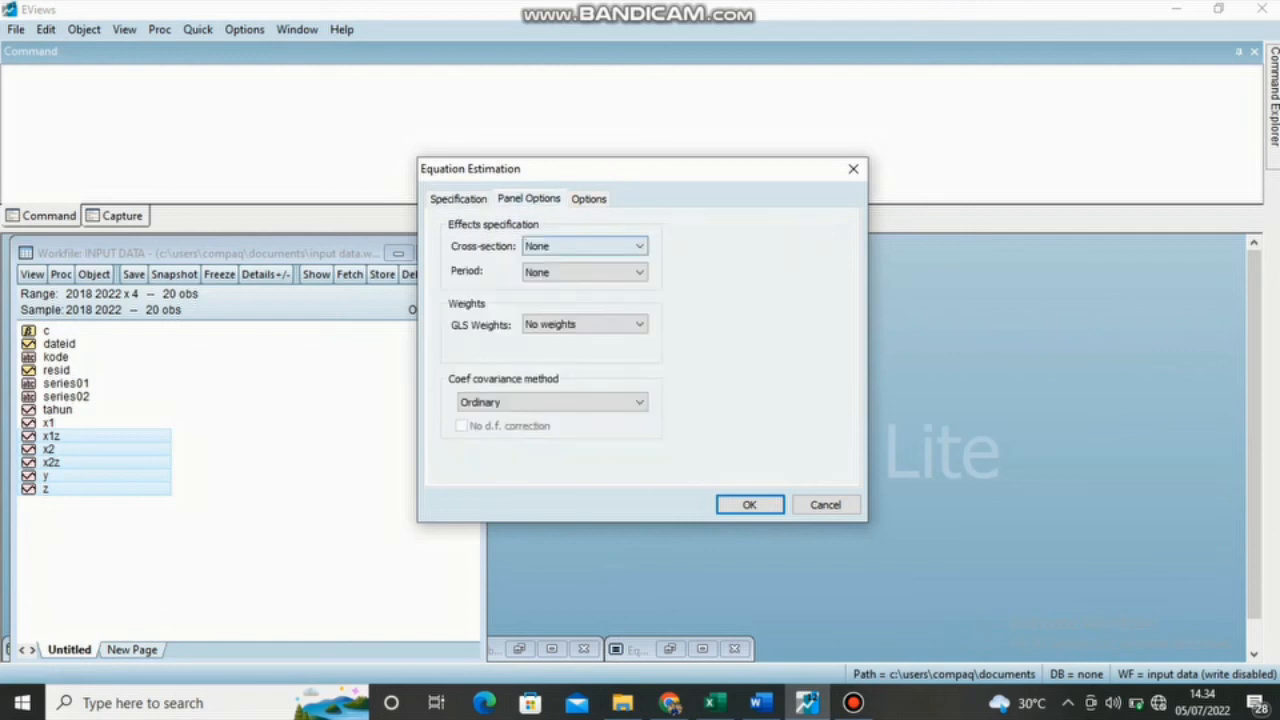
left_click(585, 246)
left_click(585, 275)
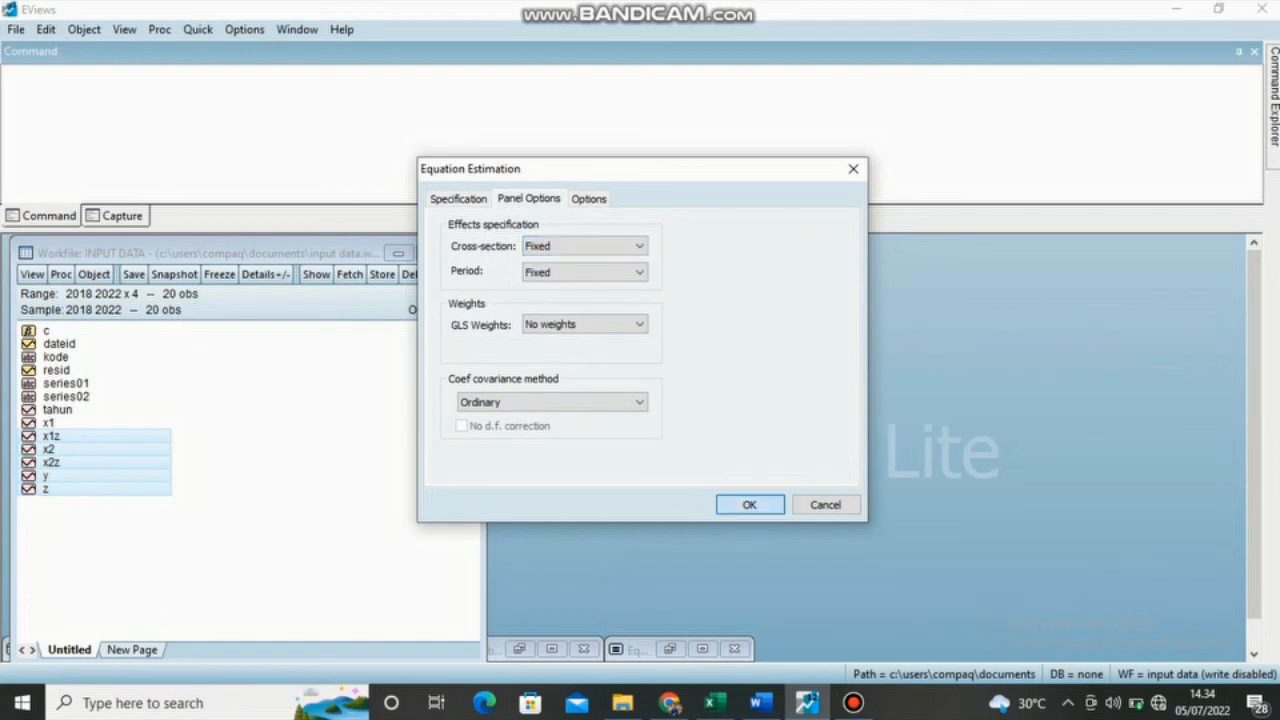
left_click(750, 505)
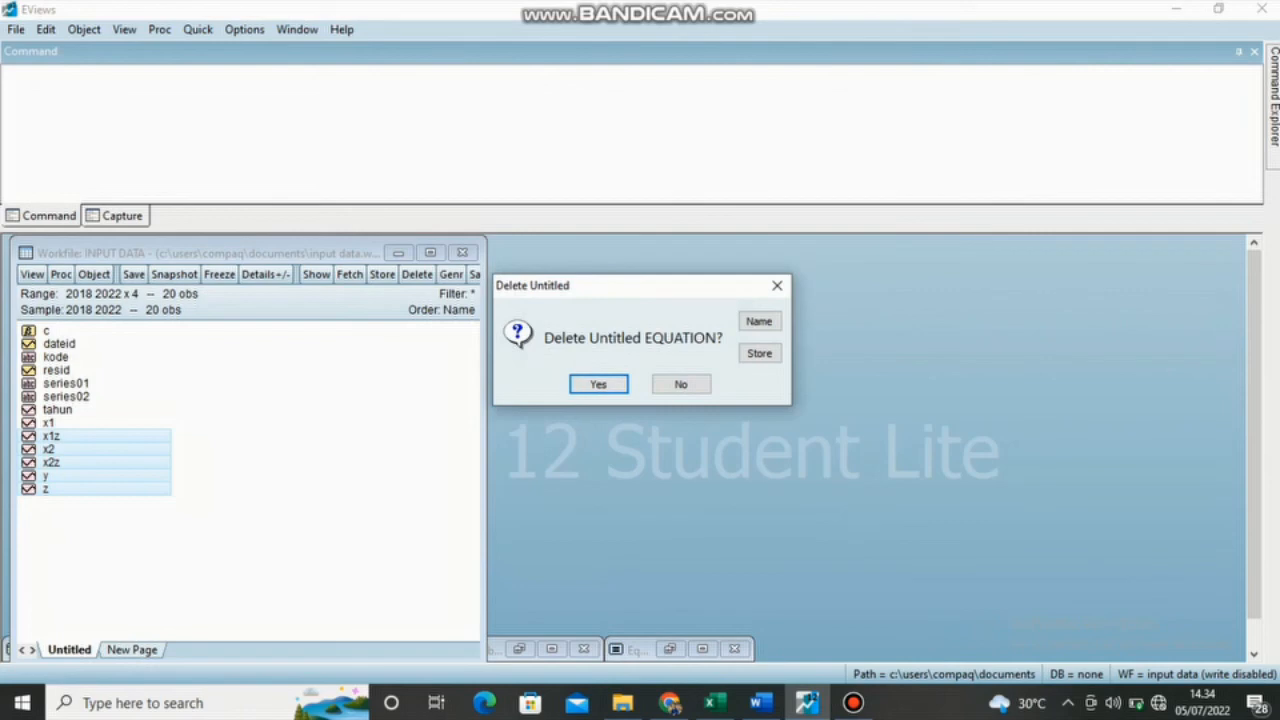
left_click(598, 384)
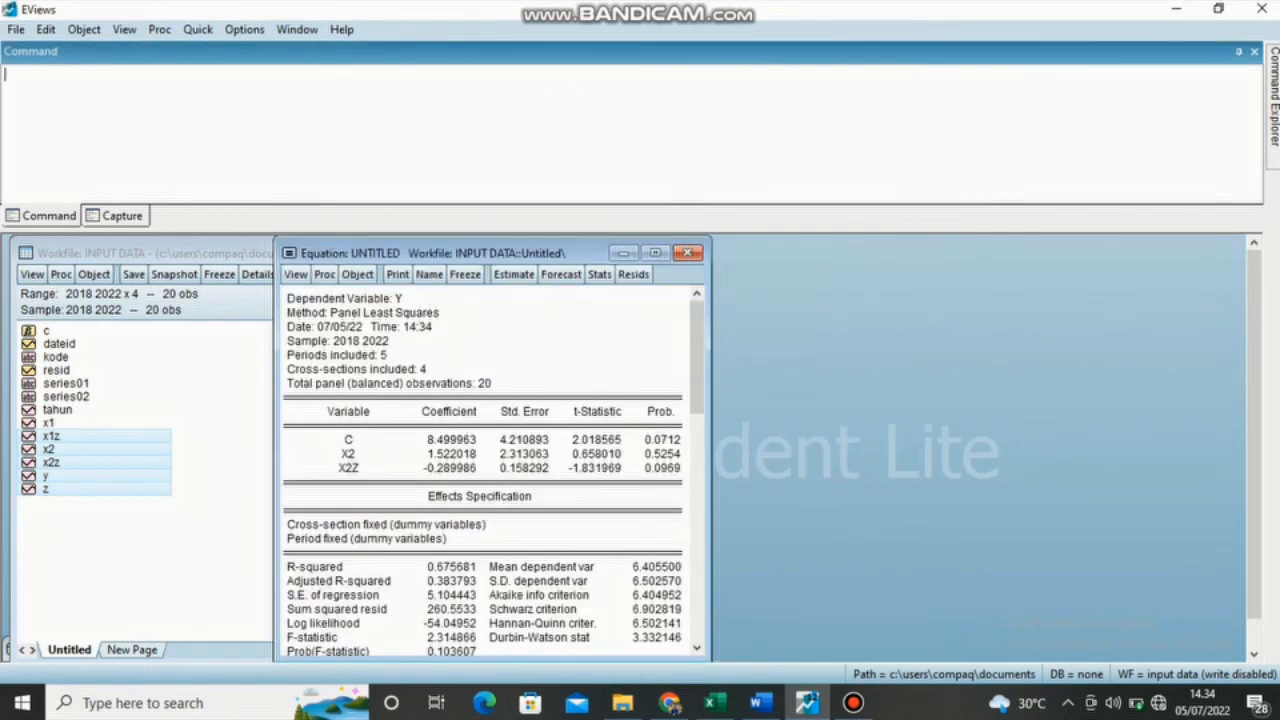
- Copy the x2 moderation output from its header through the coefficient table, and paste it below INPUT DATA 2 in the Word document
left_click_drag(325, 298, 660, 480)
right_click(631, 451)
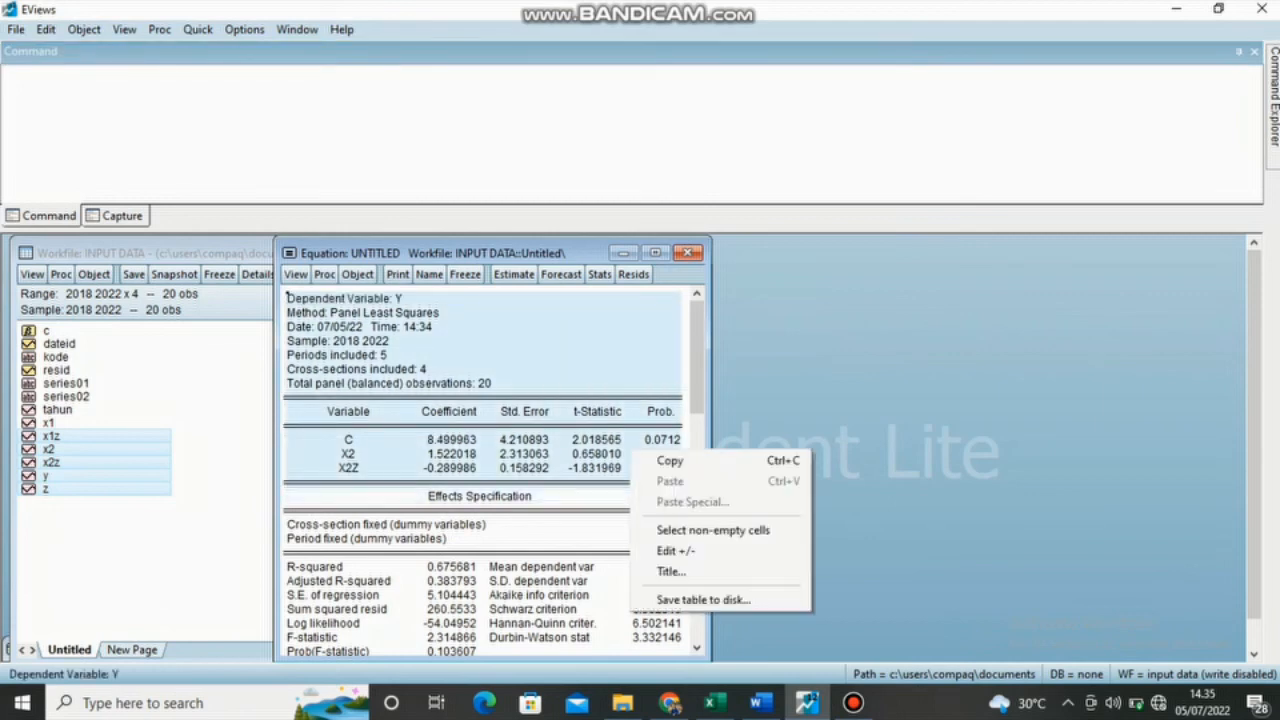
left_click(670, 461)
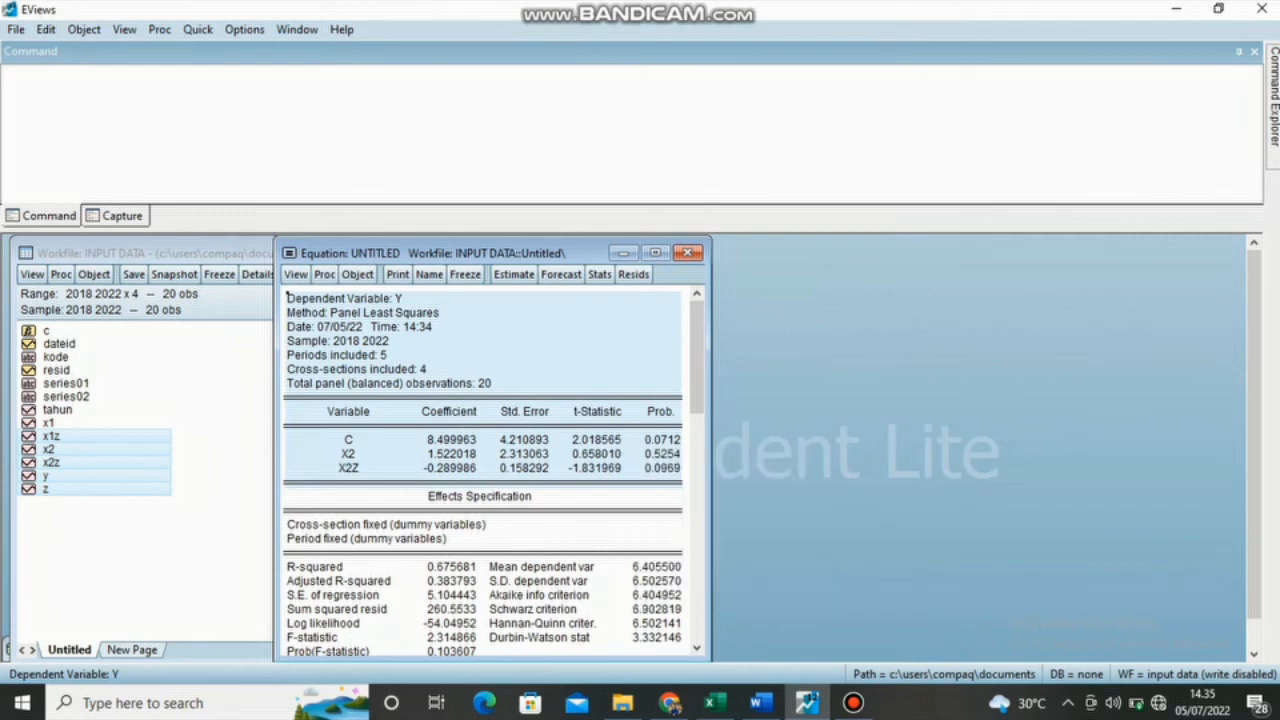
left_click(600, 374)
left_click(758, 703)
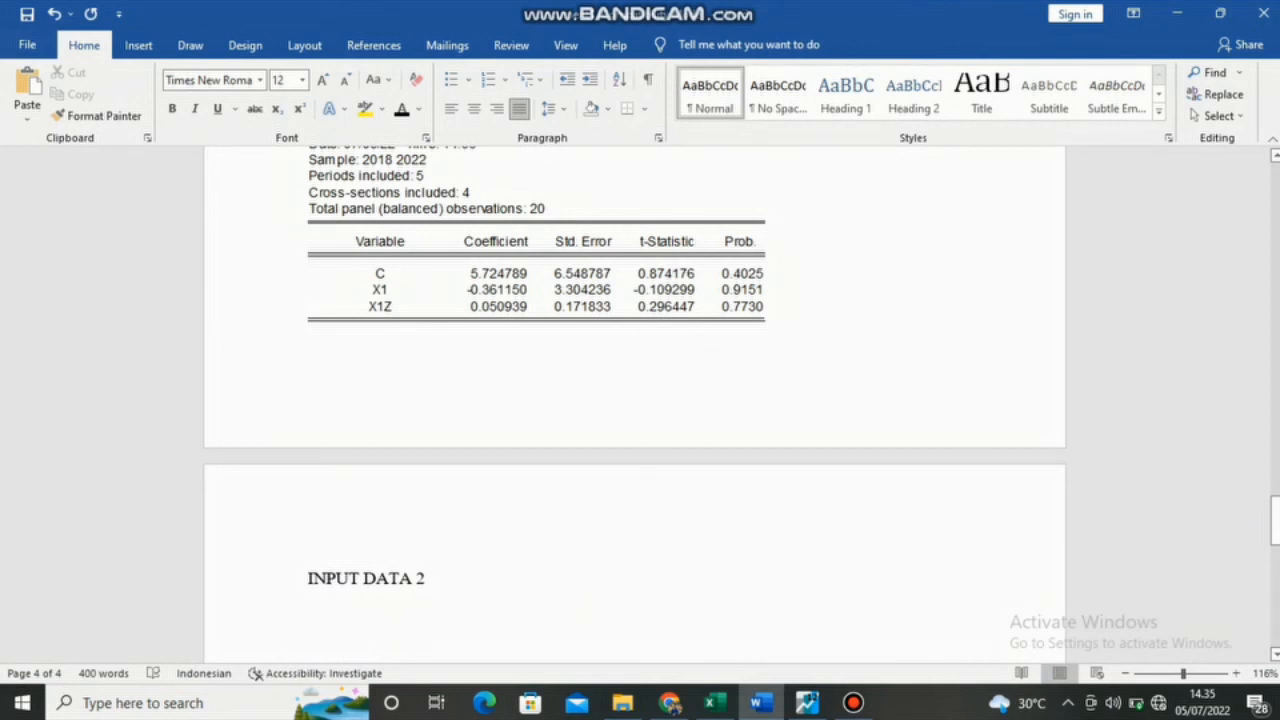
key("ctrl+v")
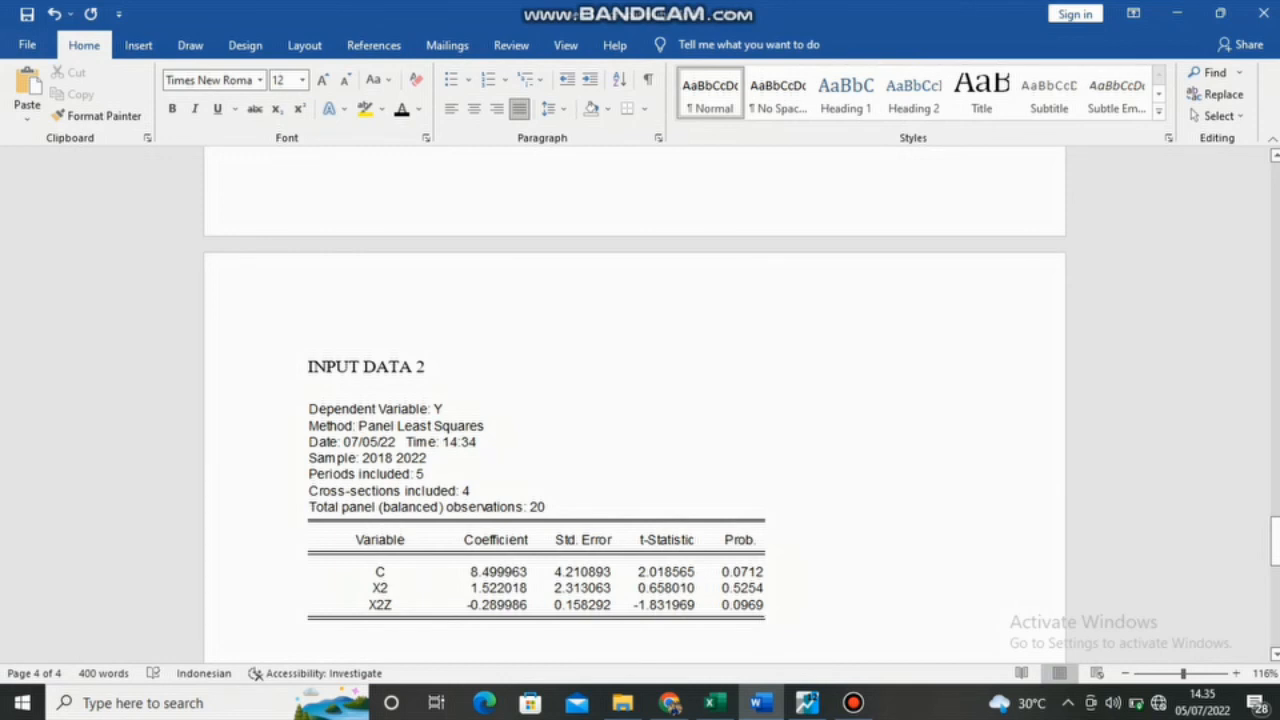
key("Return")
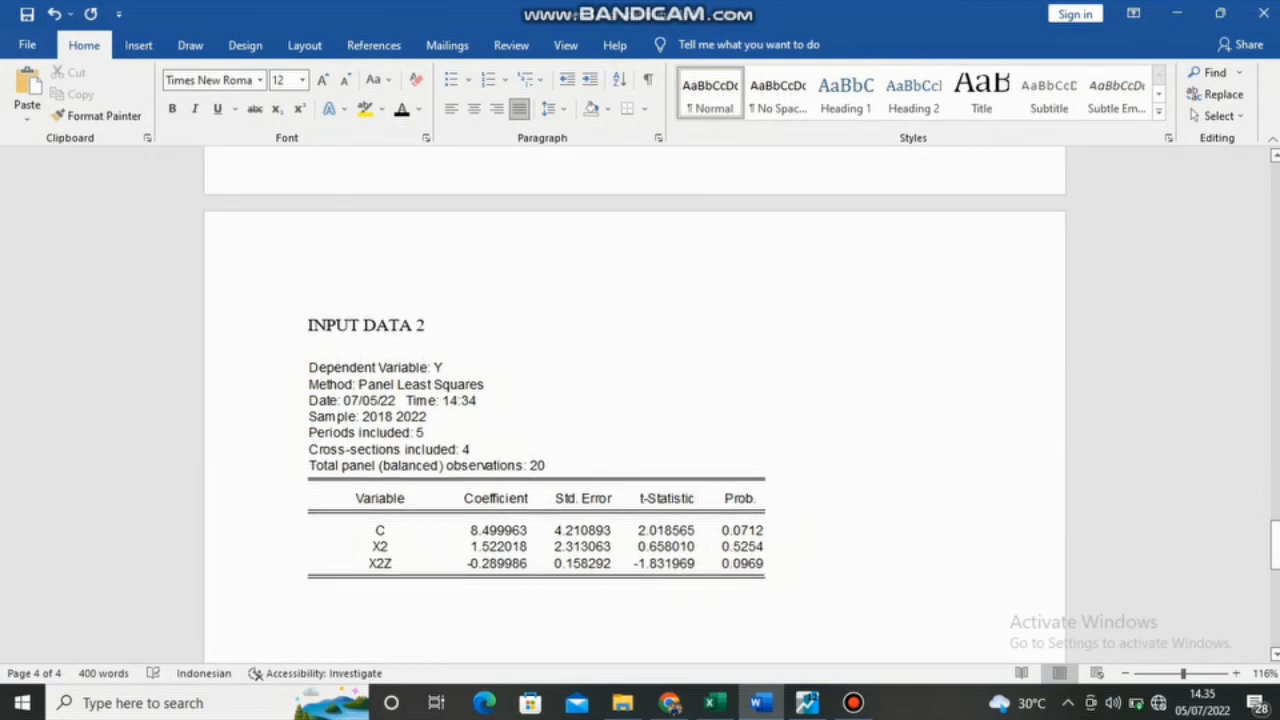
left_click(308, 580)
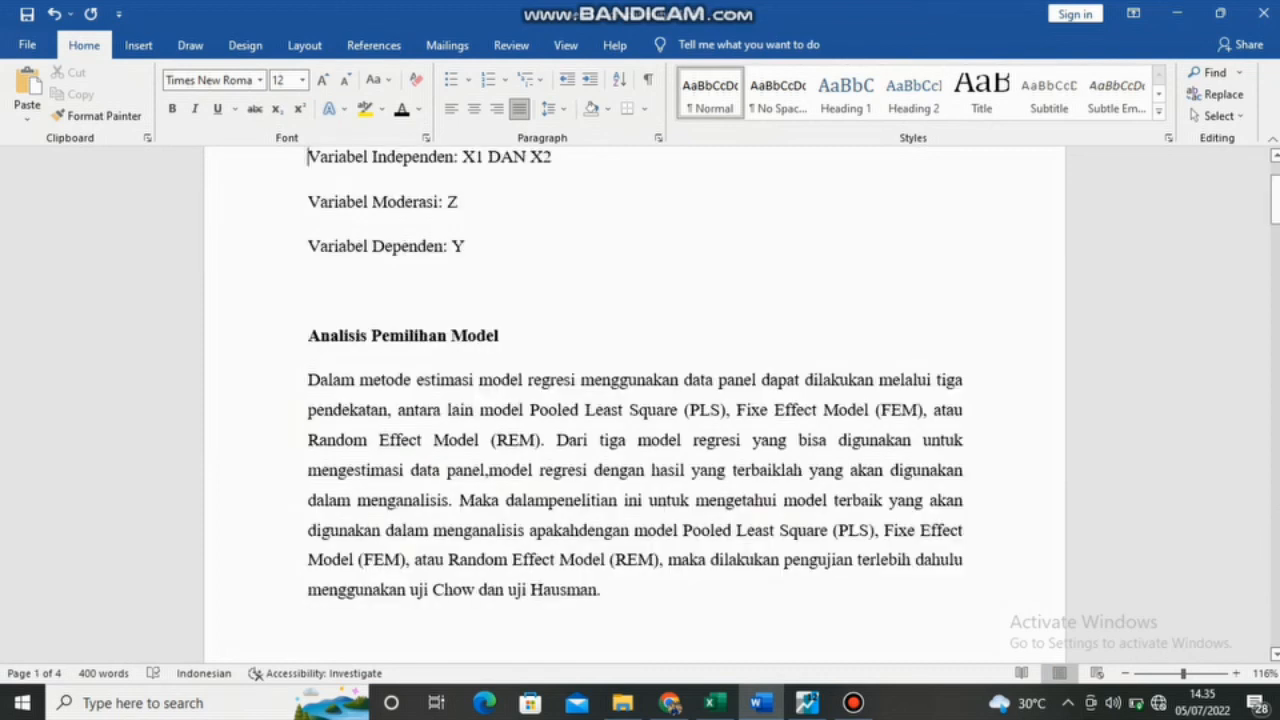
key("Down")
key("Down")
key("Down")
key("Down")
key("Down")
key("Down")
key("Down")
key("Down")
key("Down")
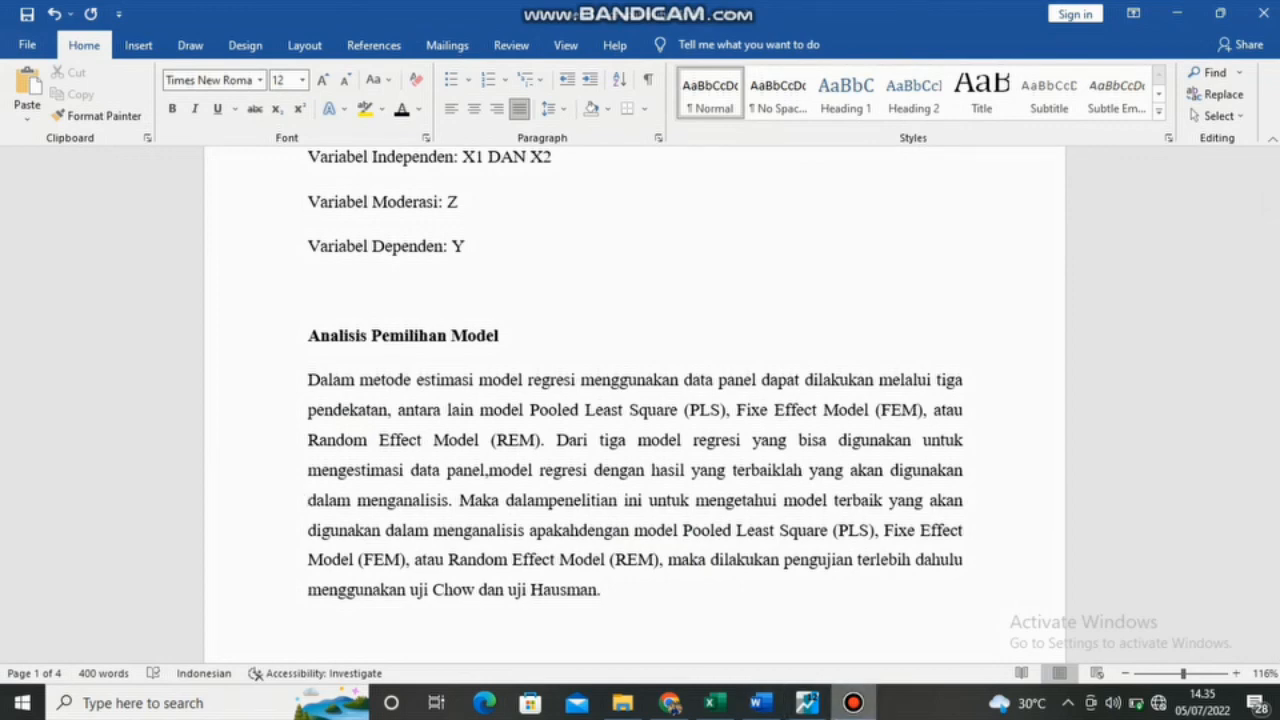
left_click(853, 703)
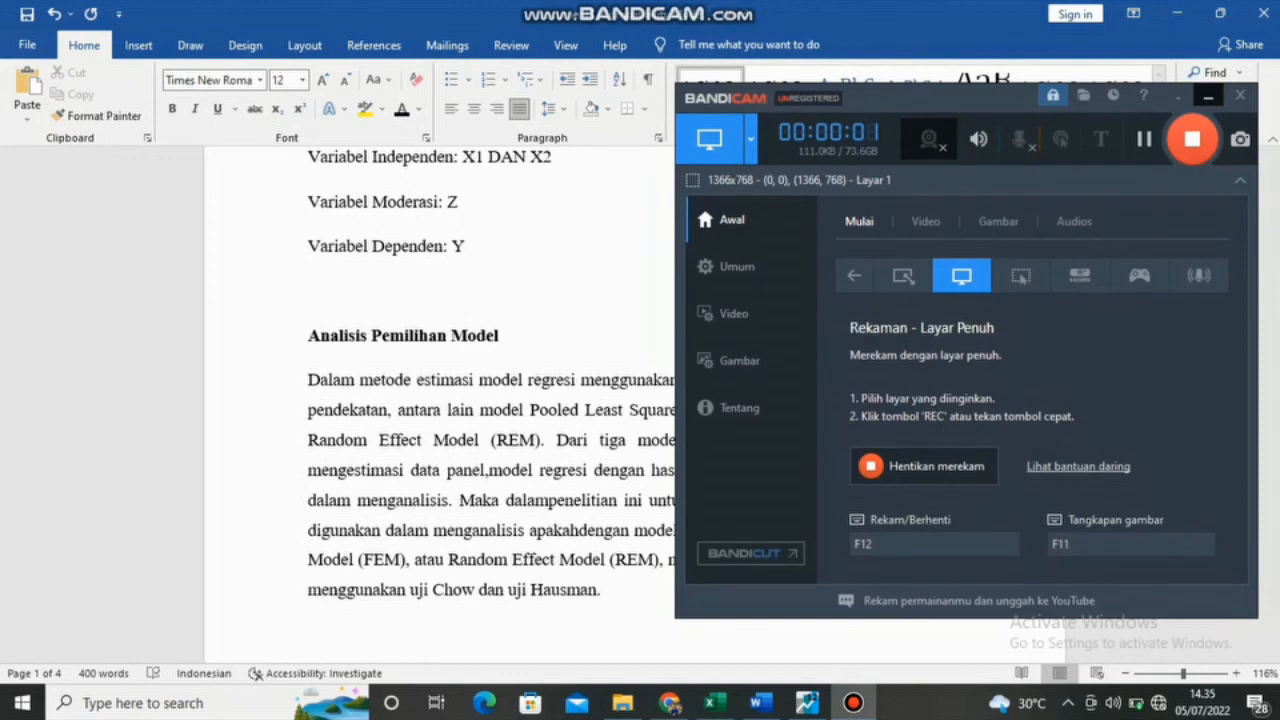